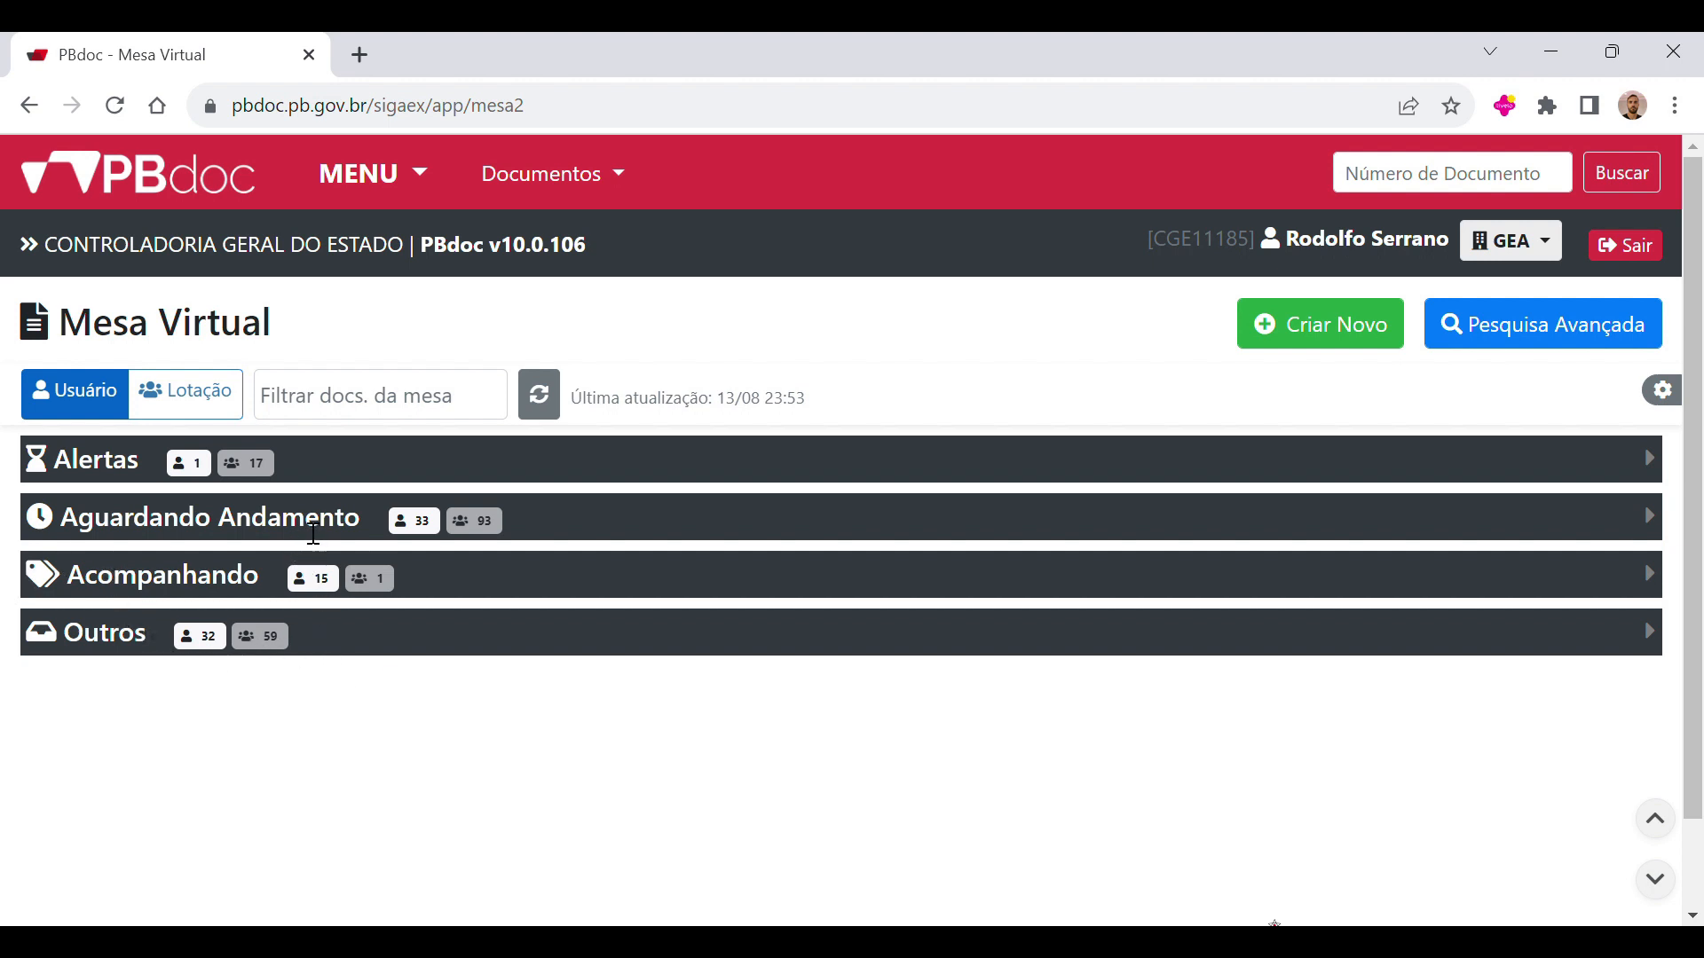
Step: Review the pending document CGE-CAP-2023/00360 from the Aguardando Andamento group and check its status in the list
click(244, 535)
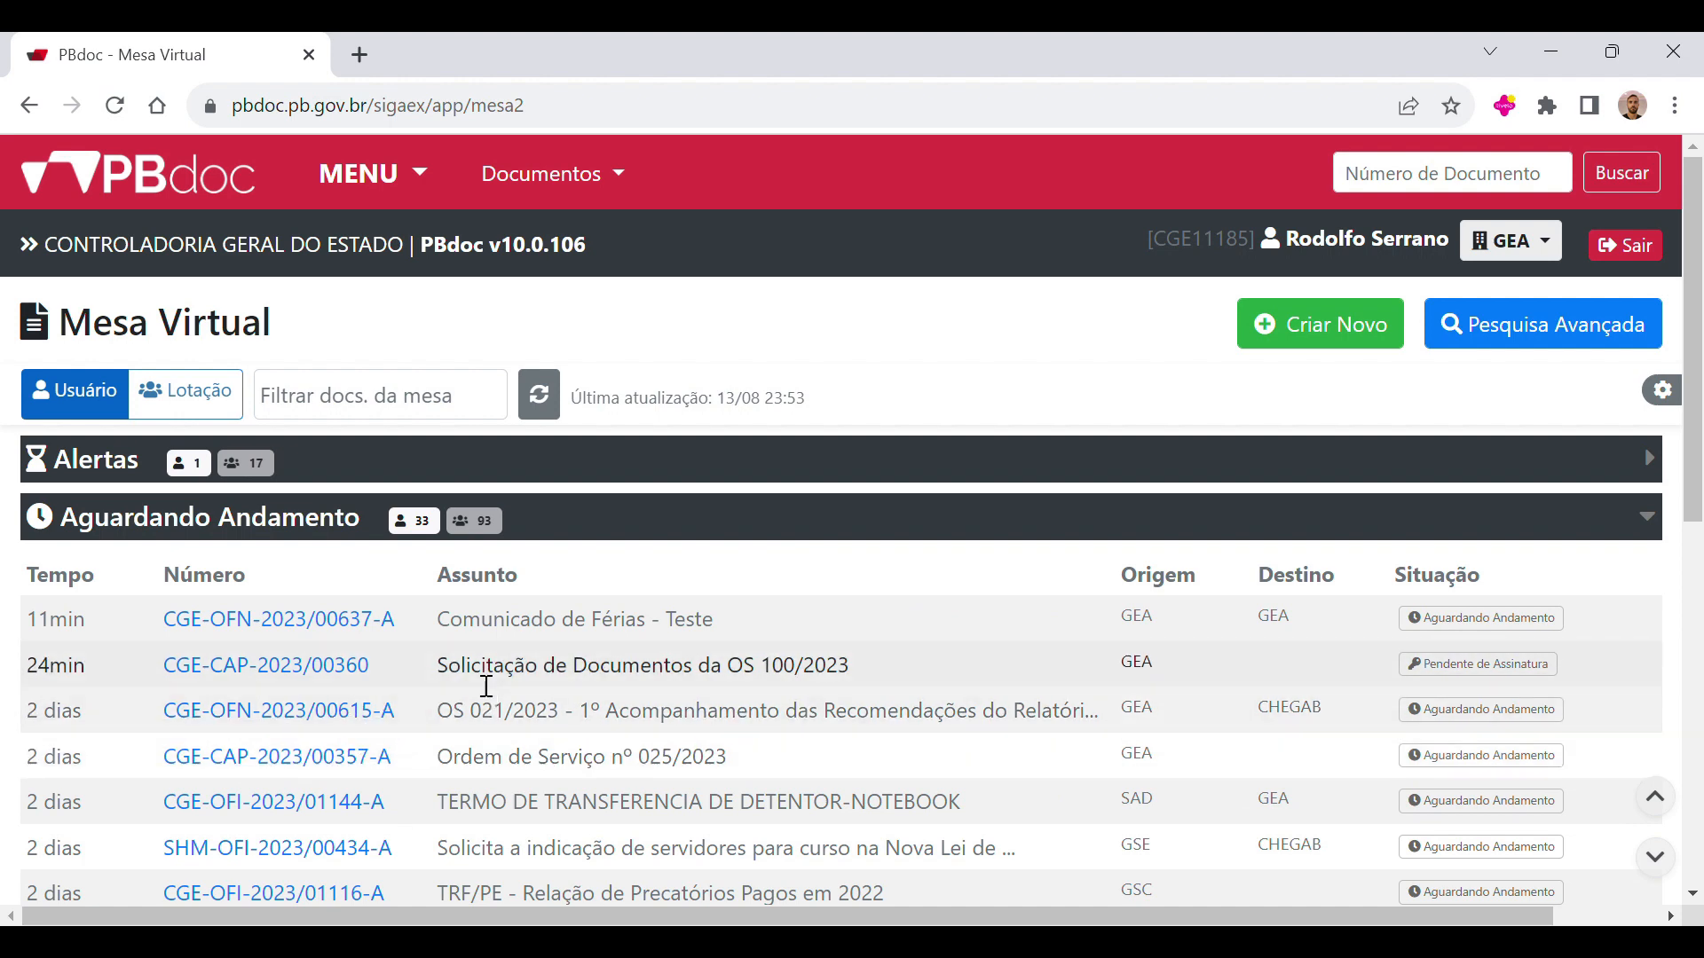
click(329, 666)
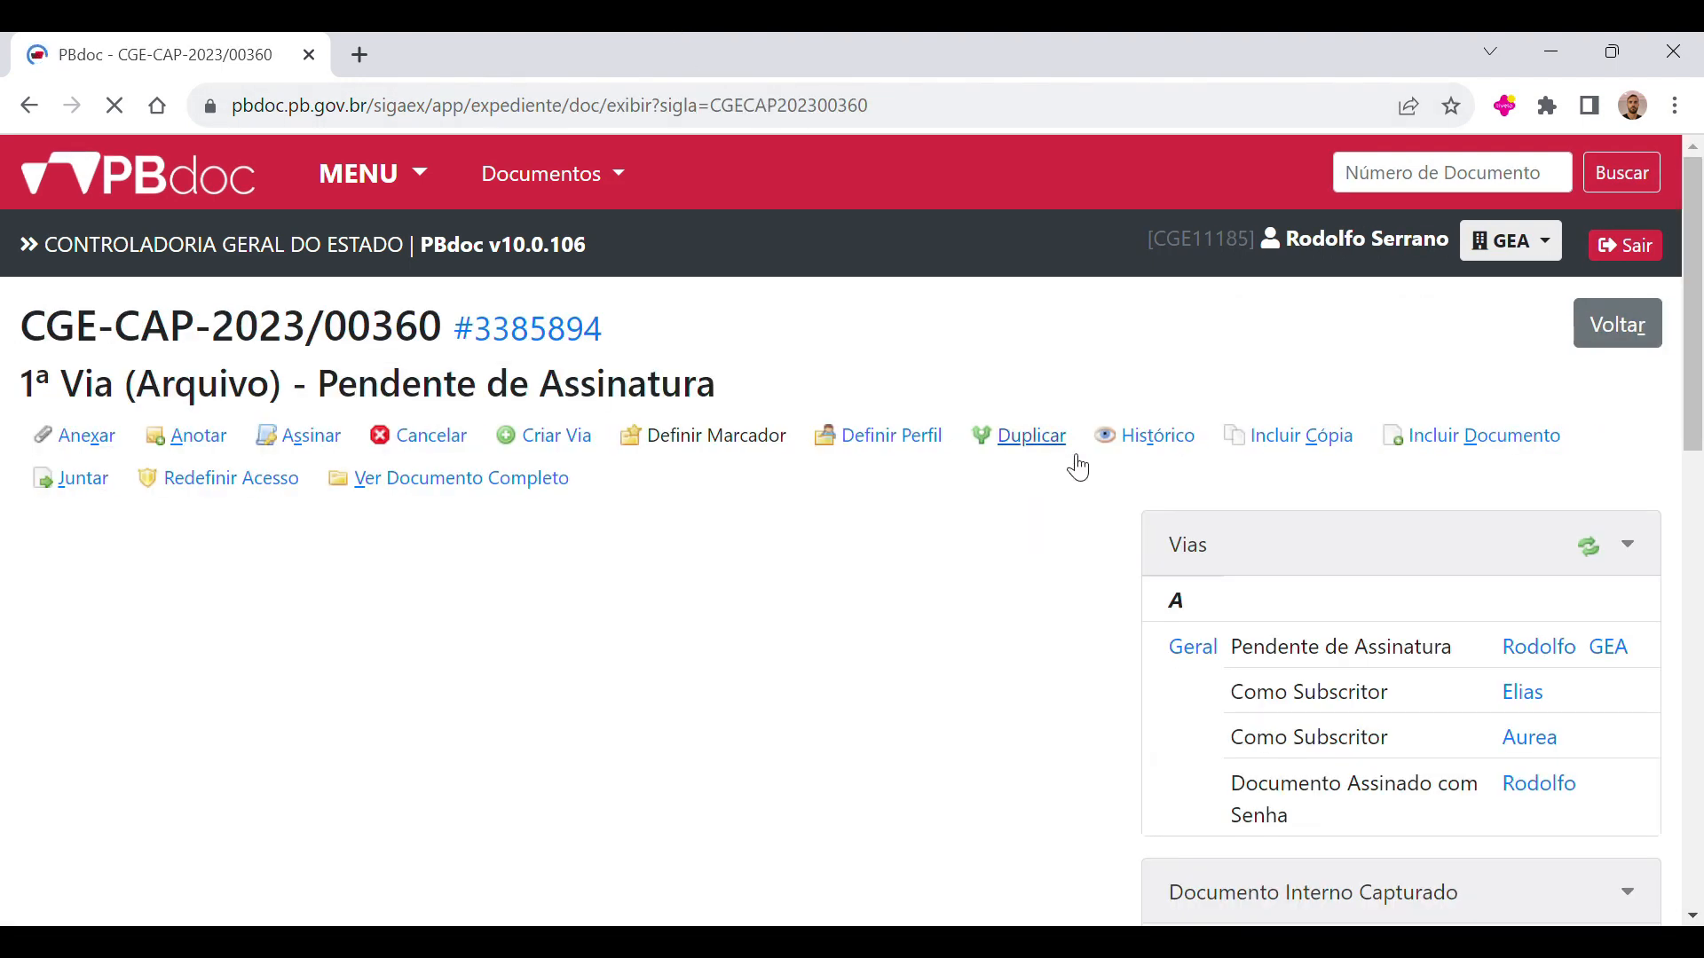
click(29, 105)
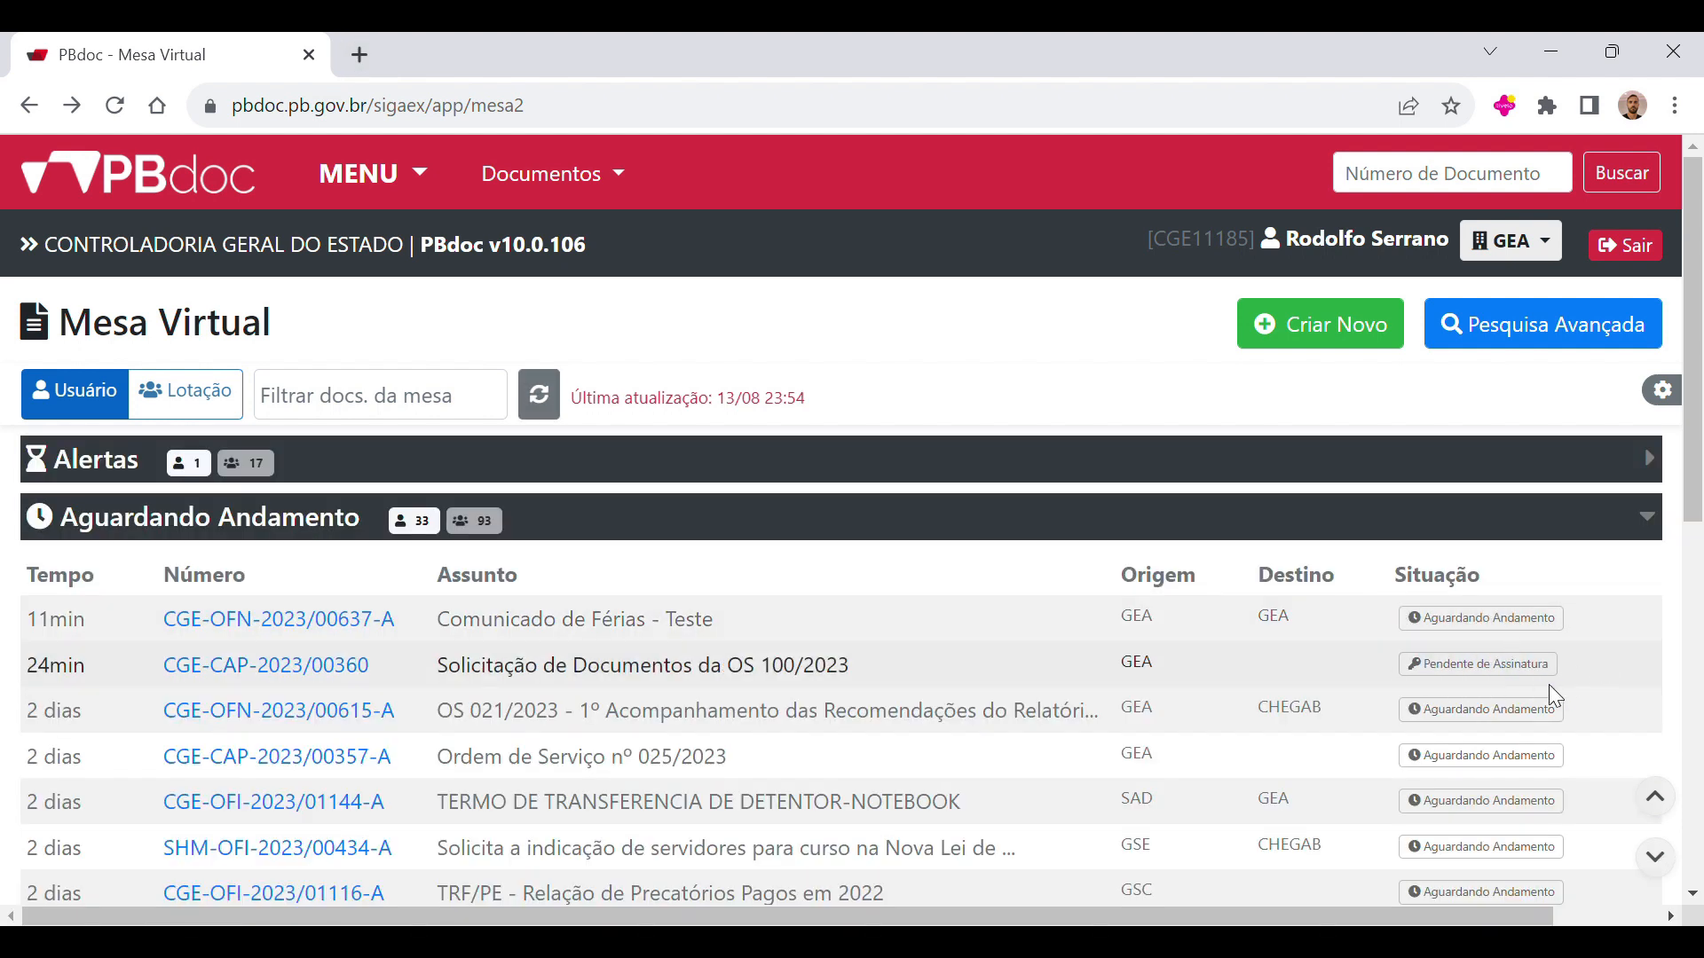
drag(1574, 659, 1395, 684)
click(1585, 666)
mouse_move(1439, 677)
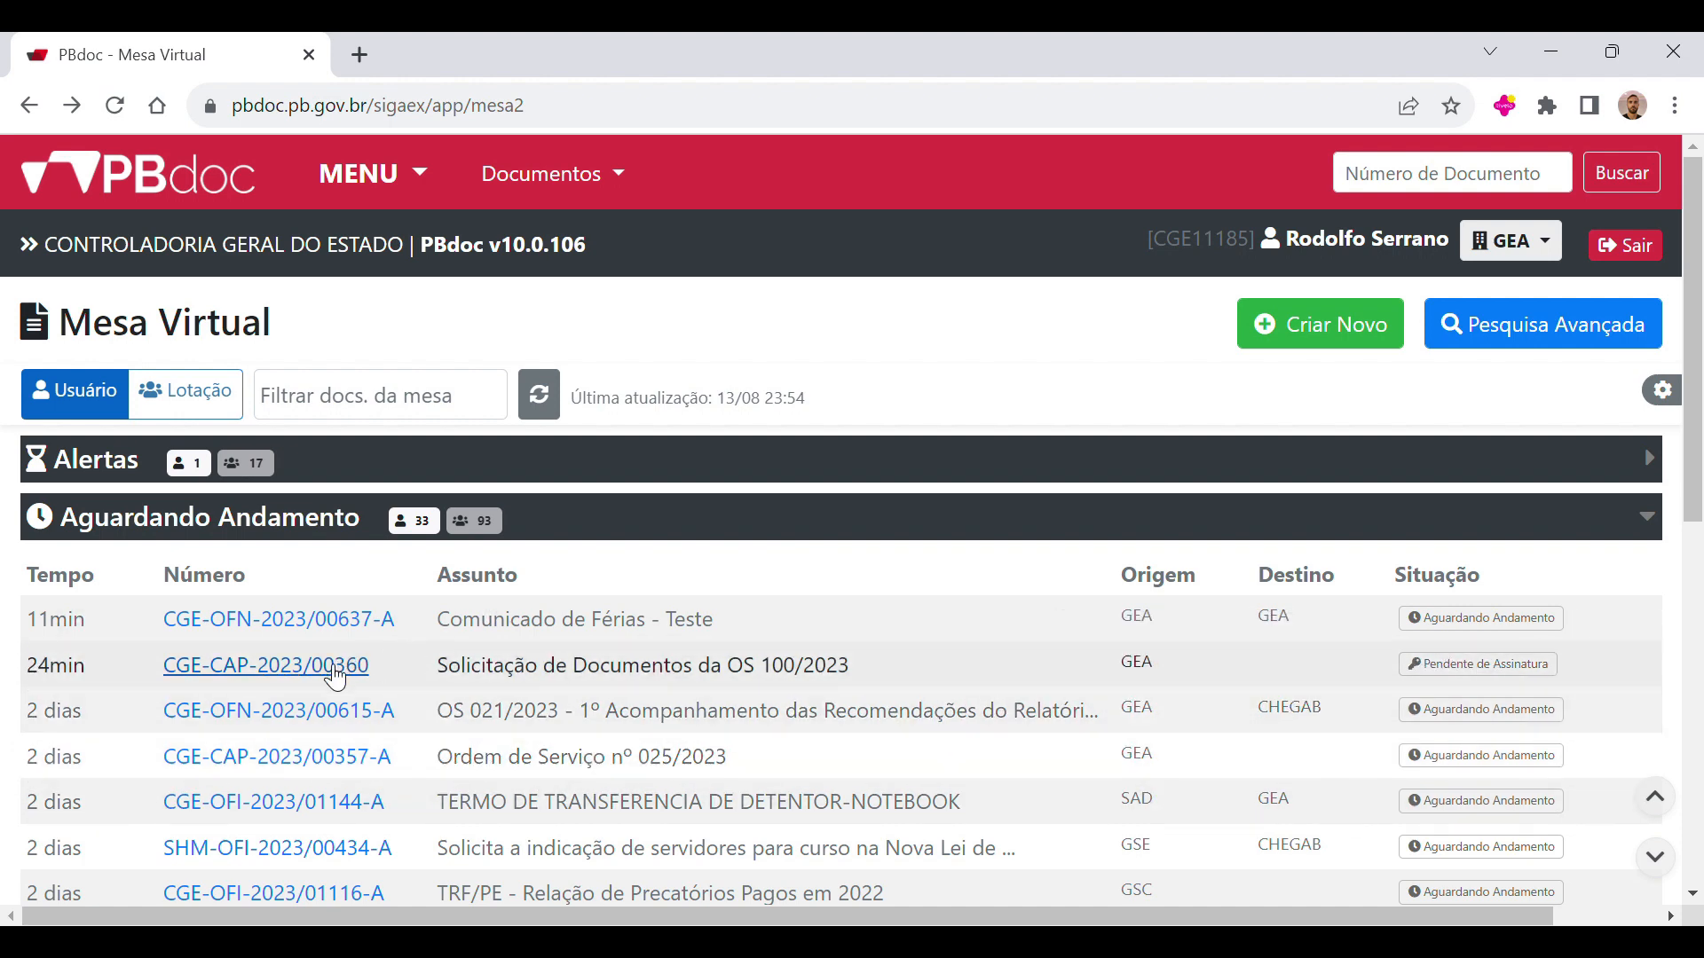
Step: Open document CGE-CAP-2023/00360, which is pending signature, and cancel it, confirming the operation
click(335, 674)
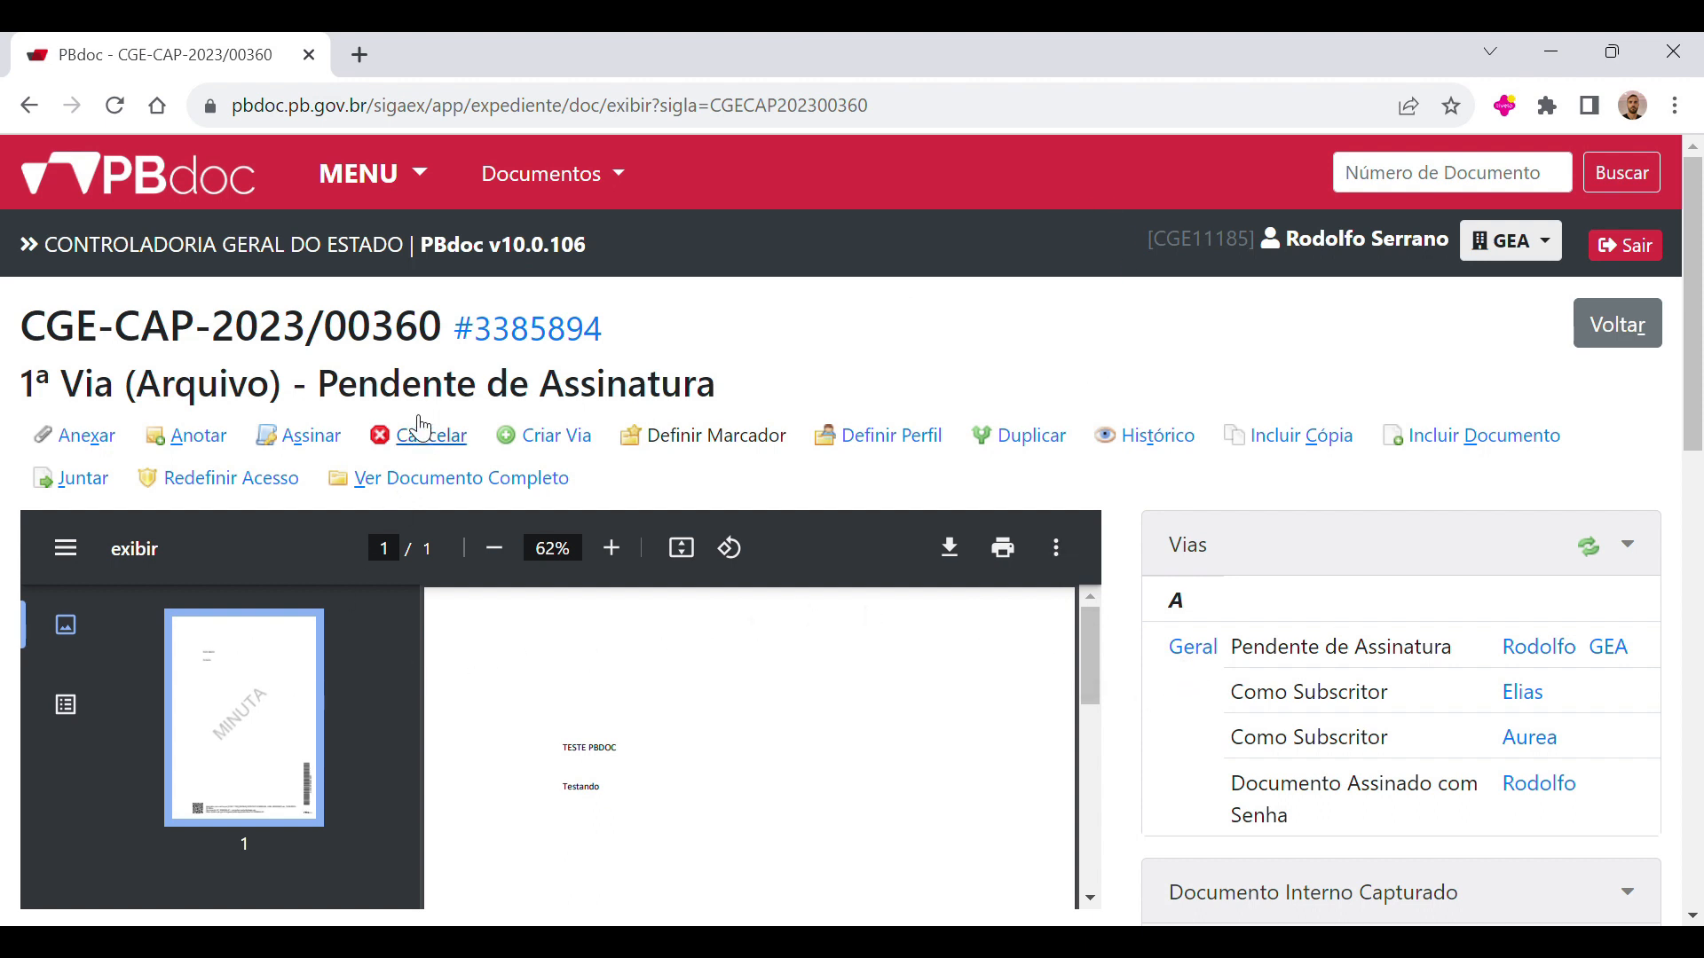
click(455, 451)
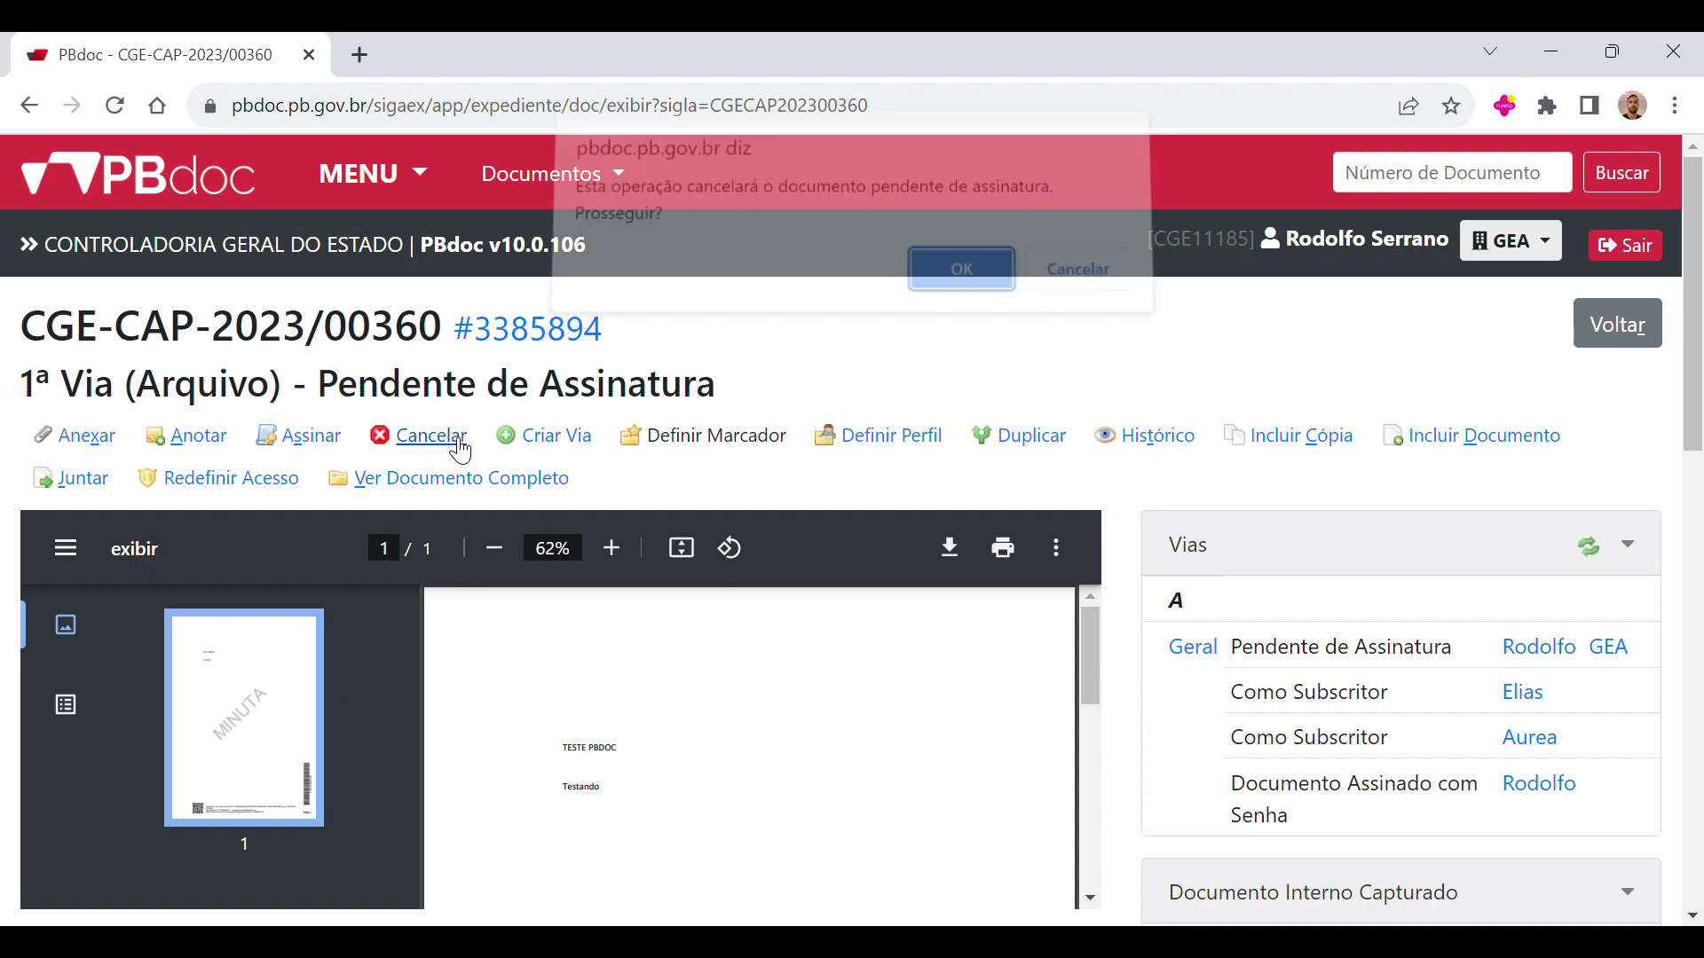
click(942, 296)
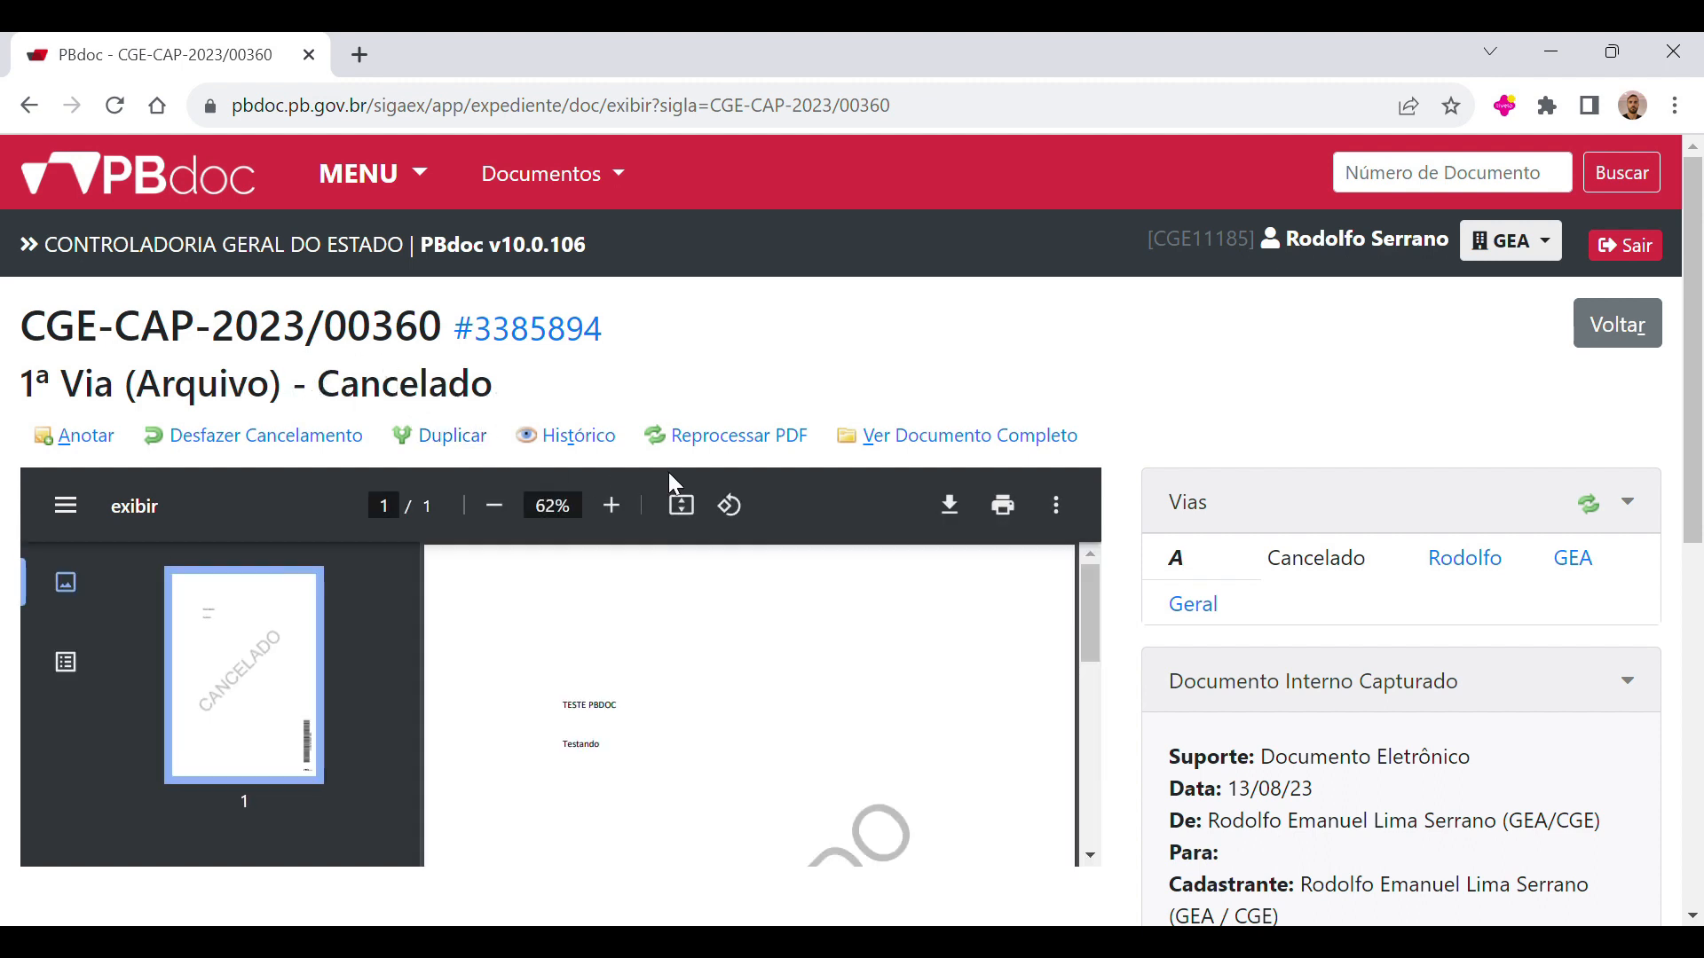
Step: Return to the Mesa Virtual and open the Tramitar form for document CGE-OFN-2023/00637-A
click(395, 175)
click(426, 239)
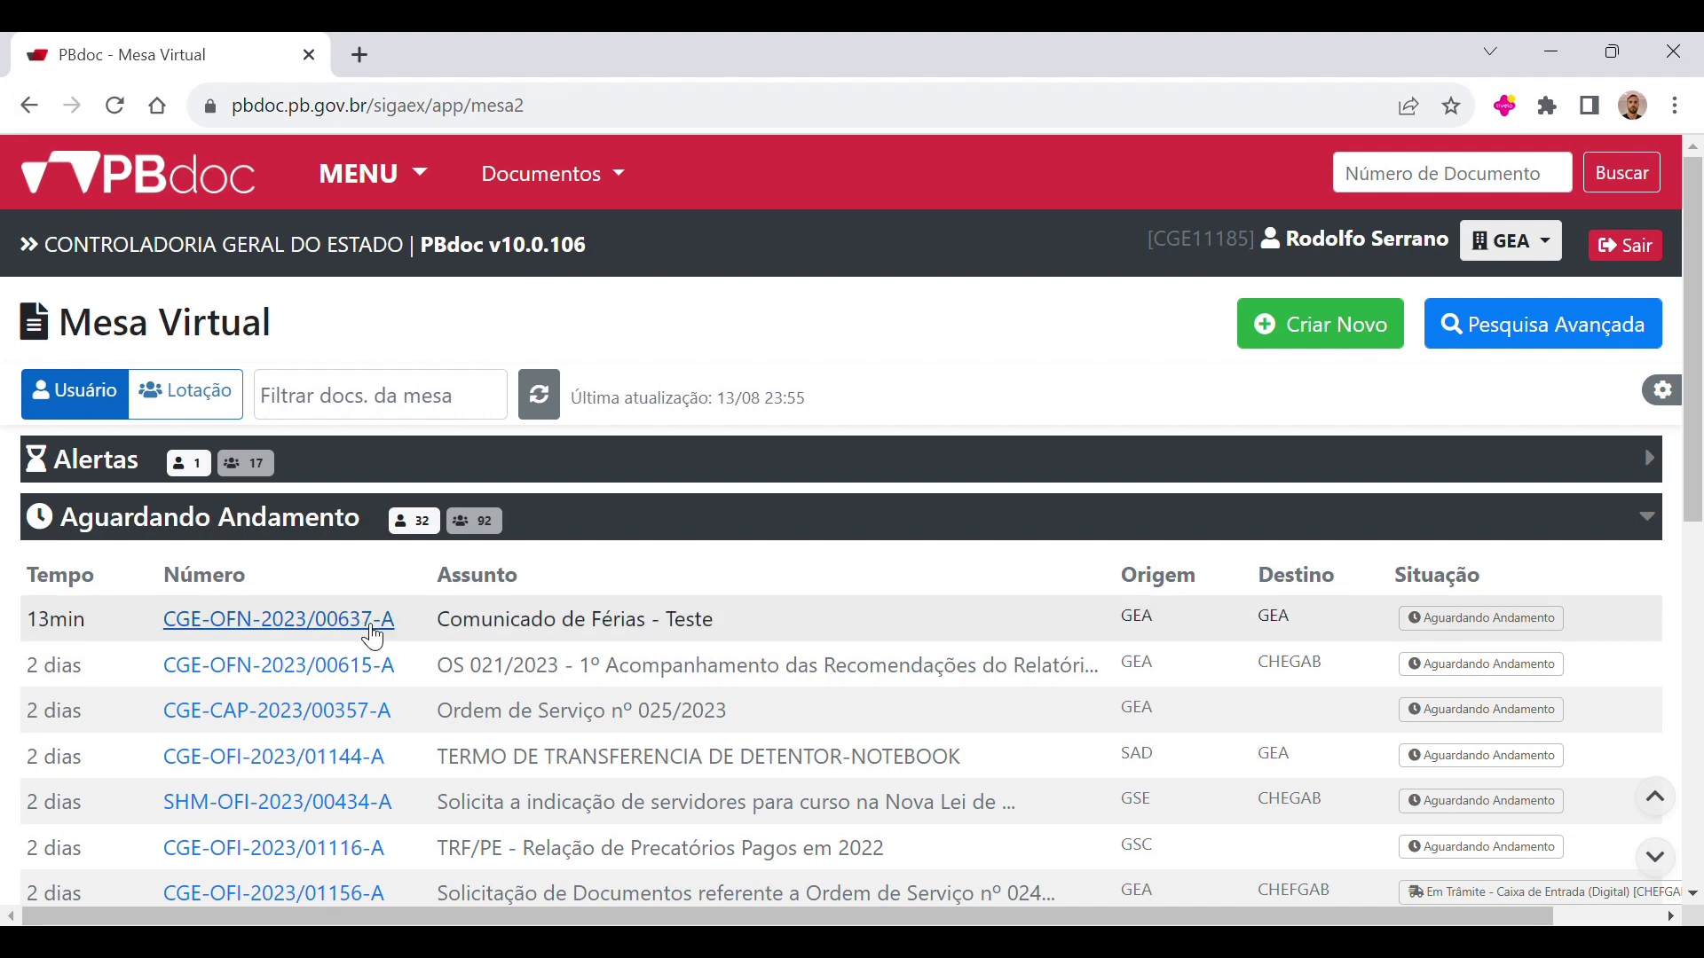
click(364, 636)
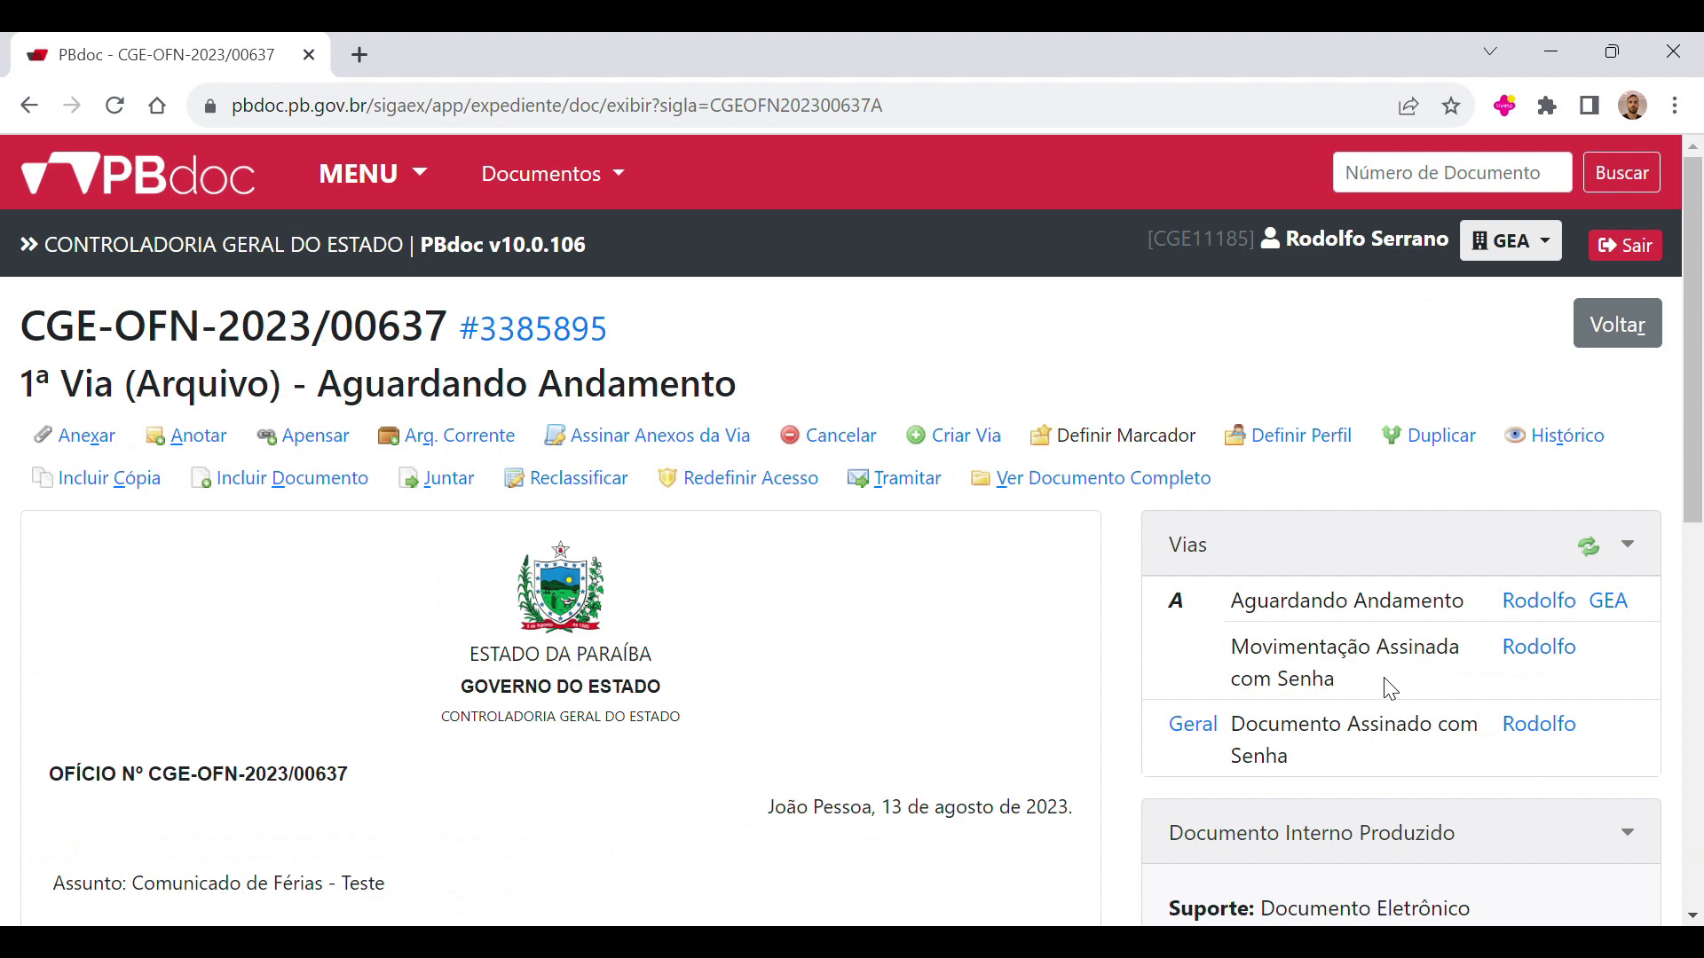
click(903, 479)
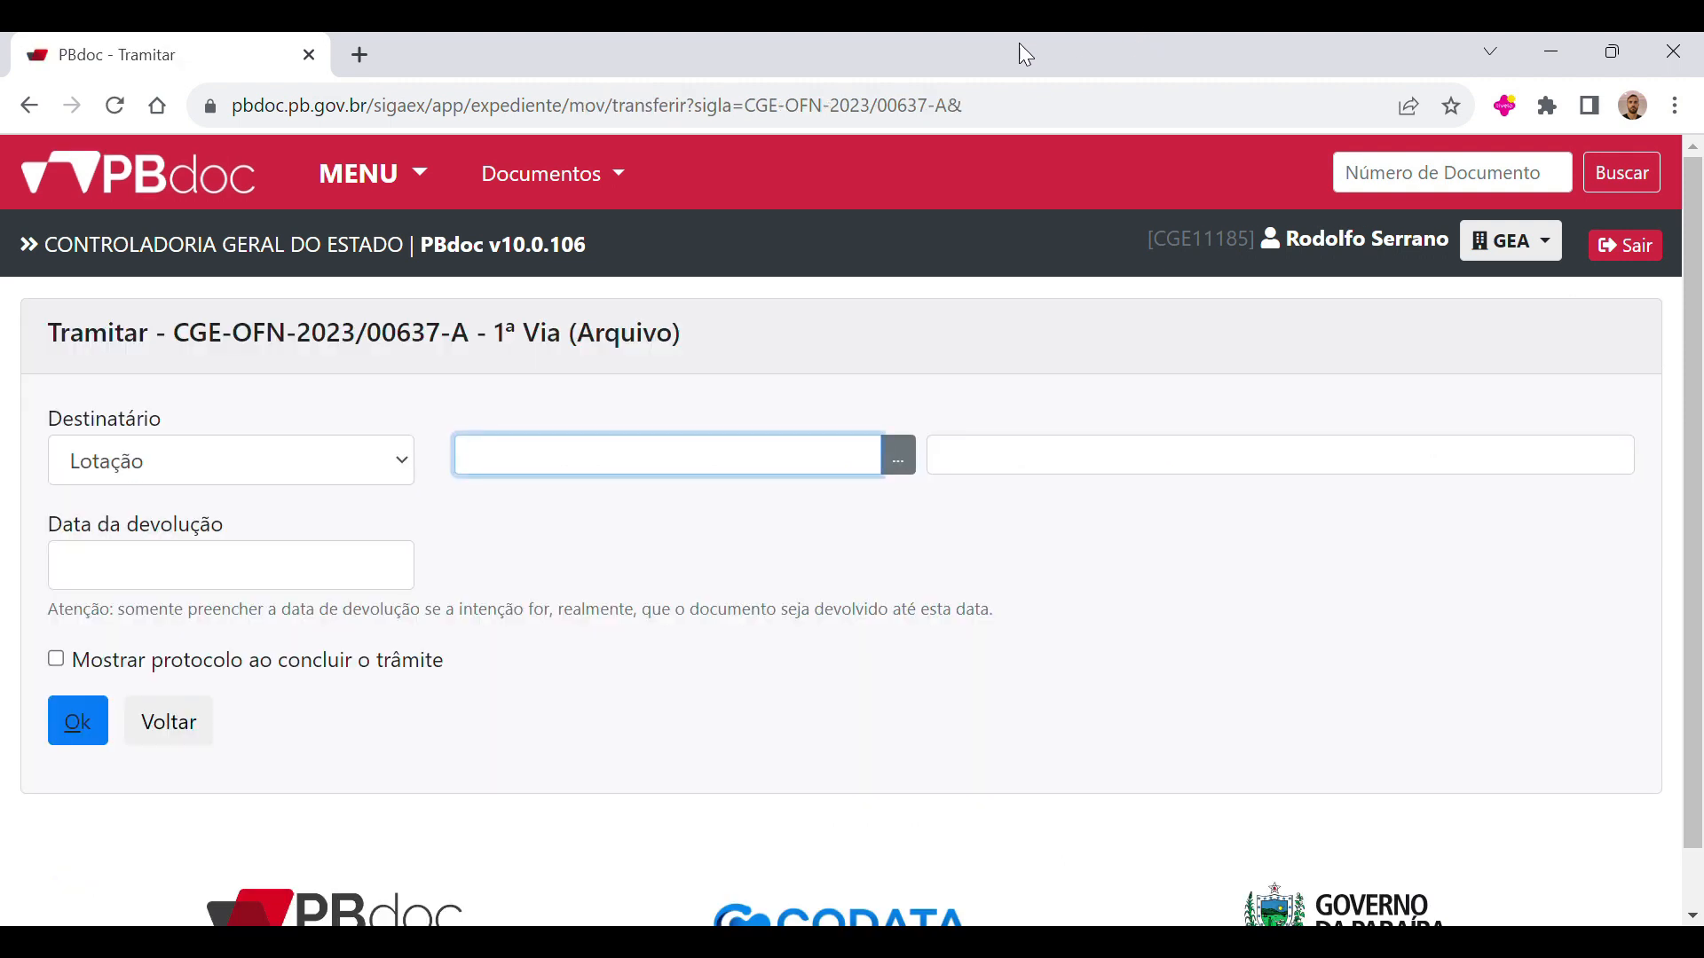
Step: Set the recipient type to Código ou Nome do Usuário, enter the recipient's first name, and open the user lookup
click(235, 463)
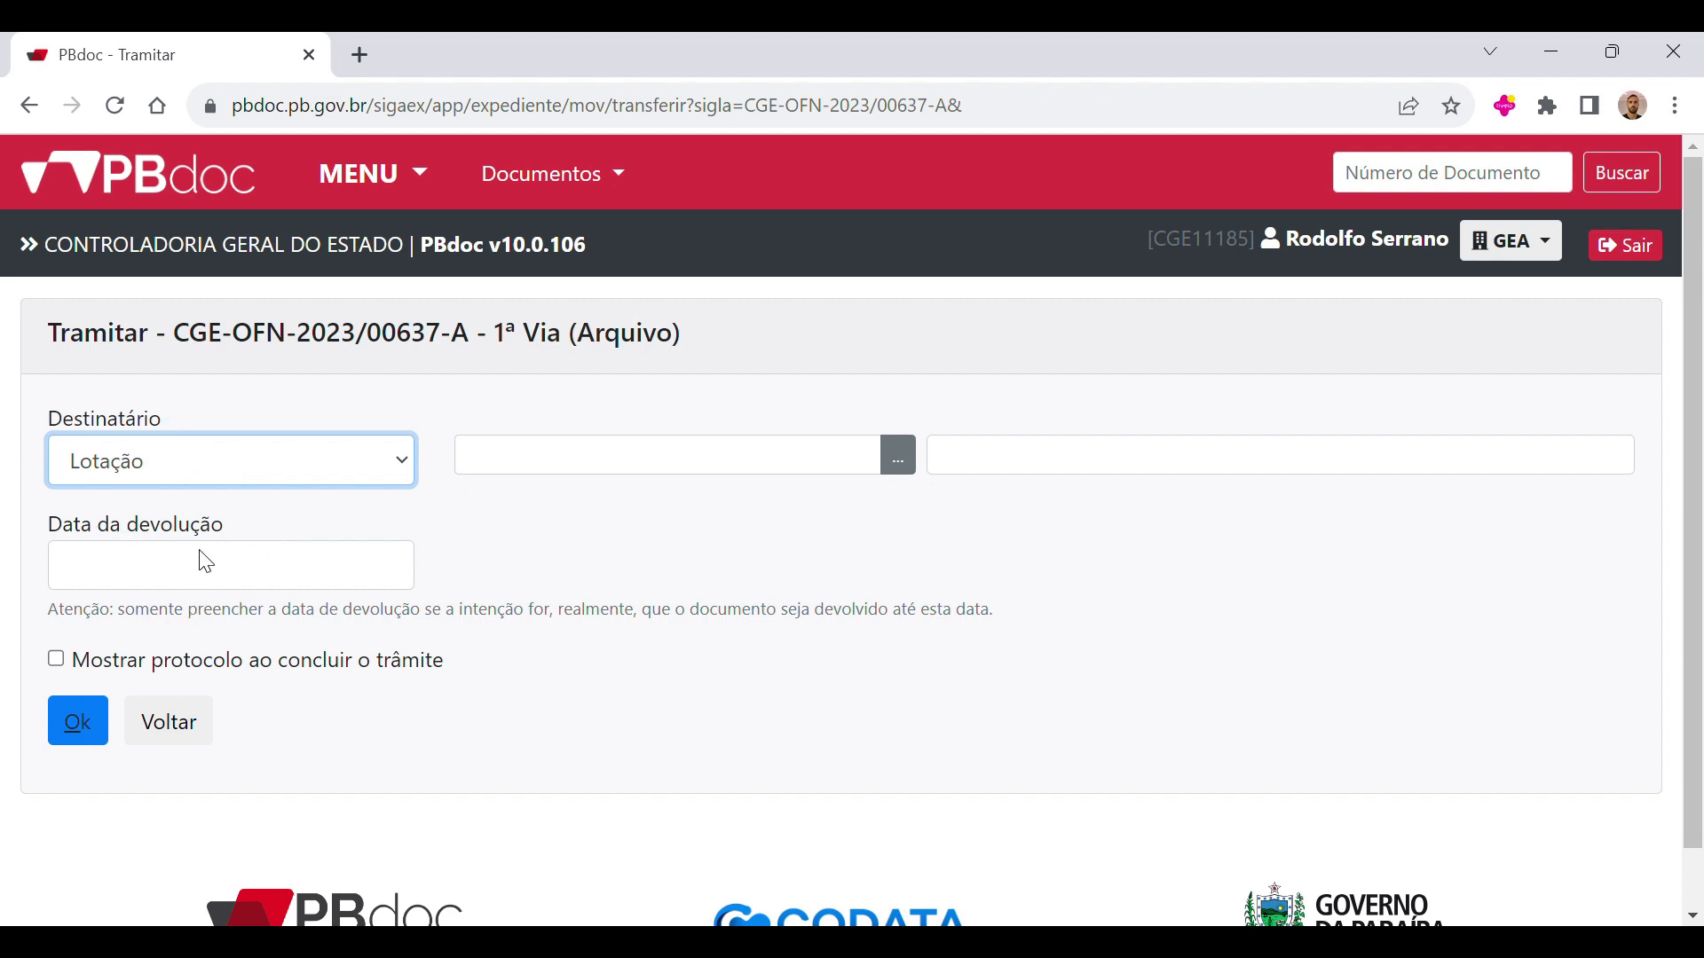
click(246, 542)
click(519, 468)
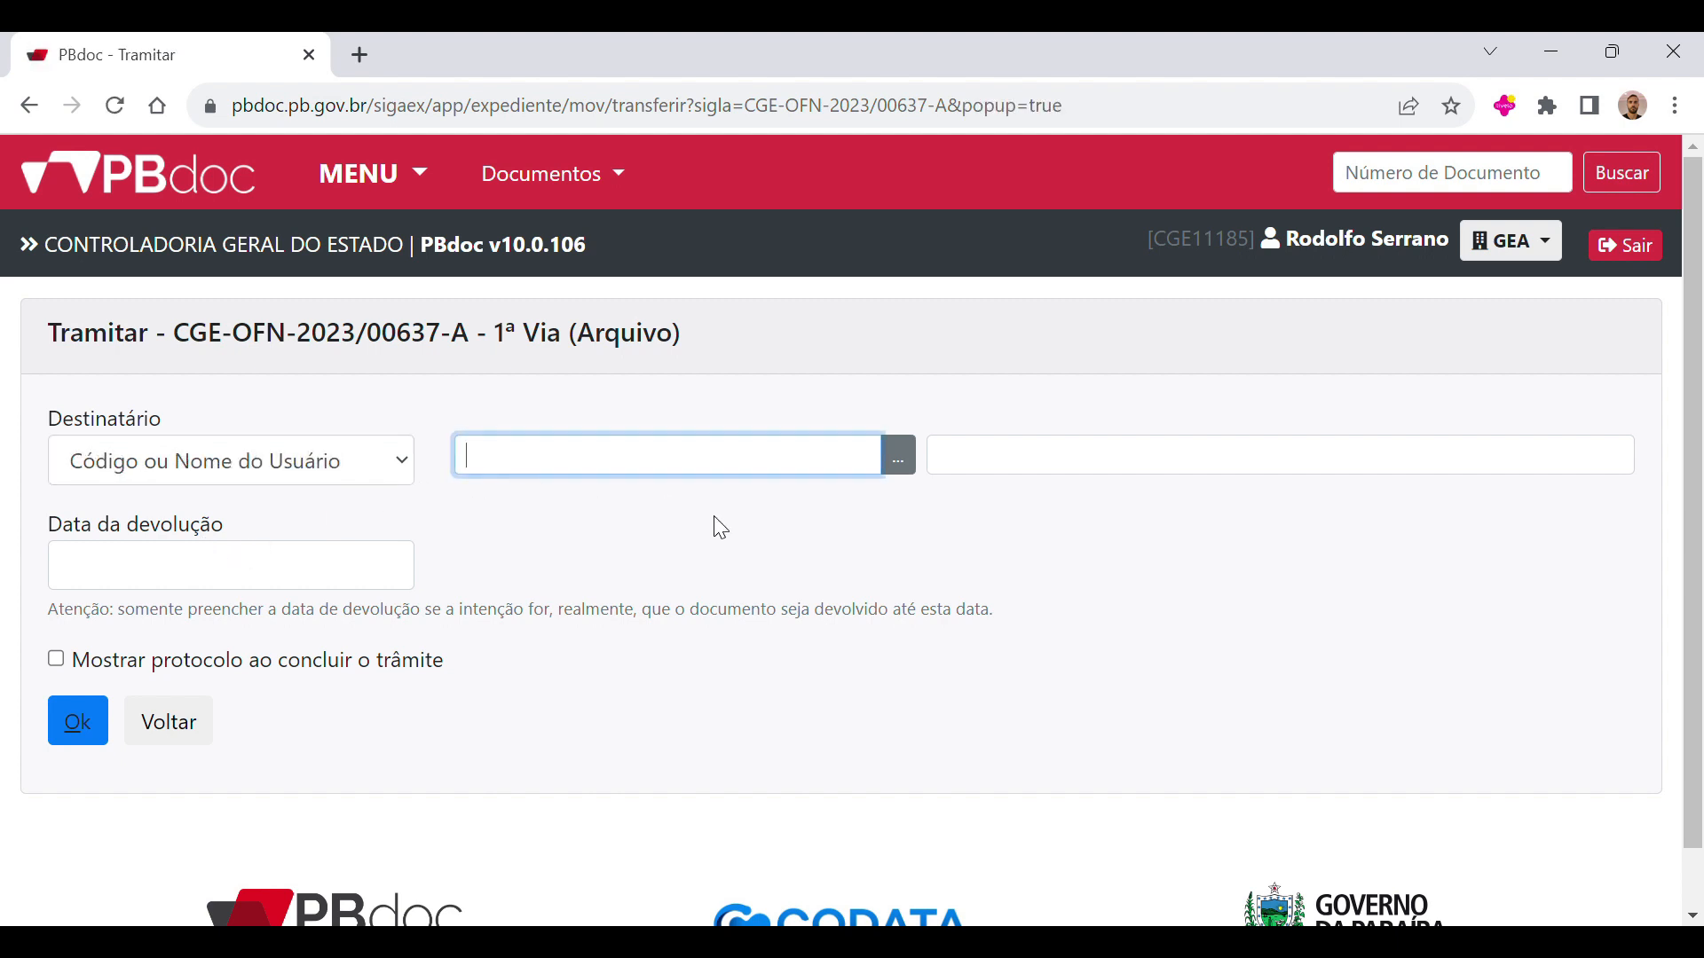
text(gilso)
click(897, 457)
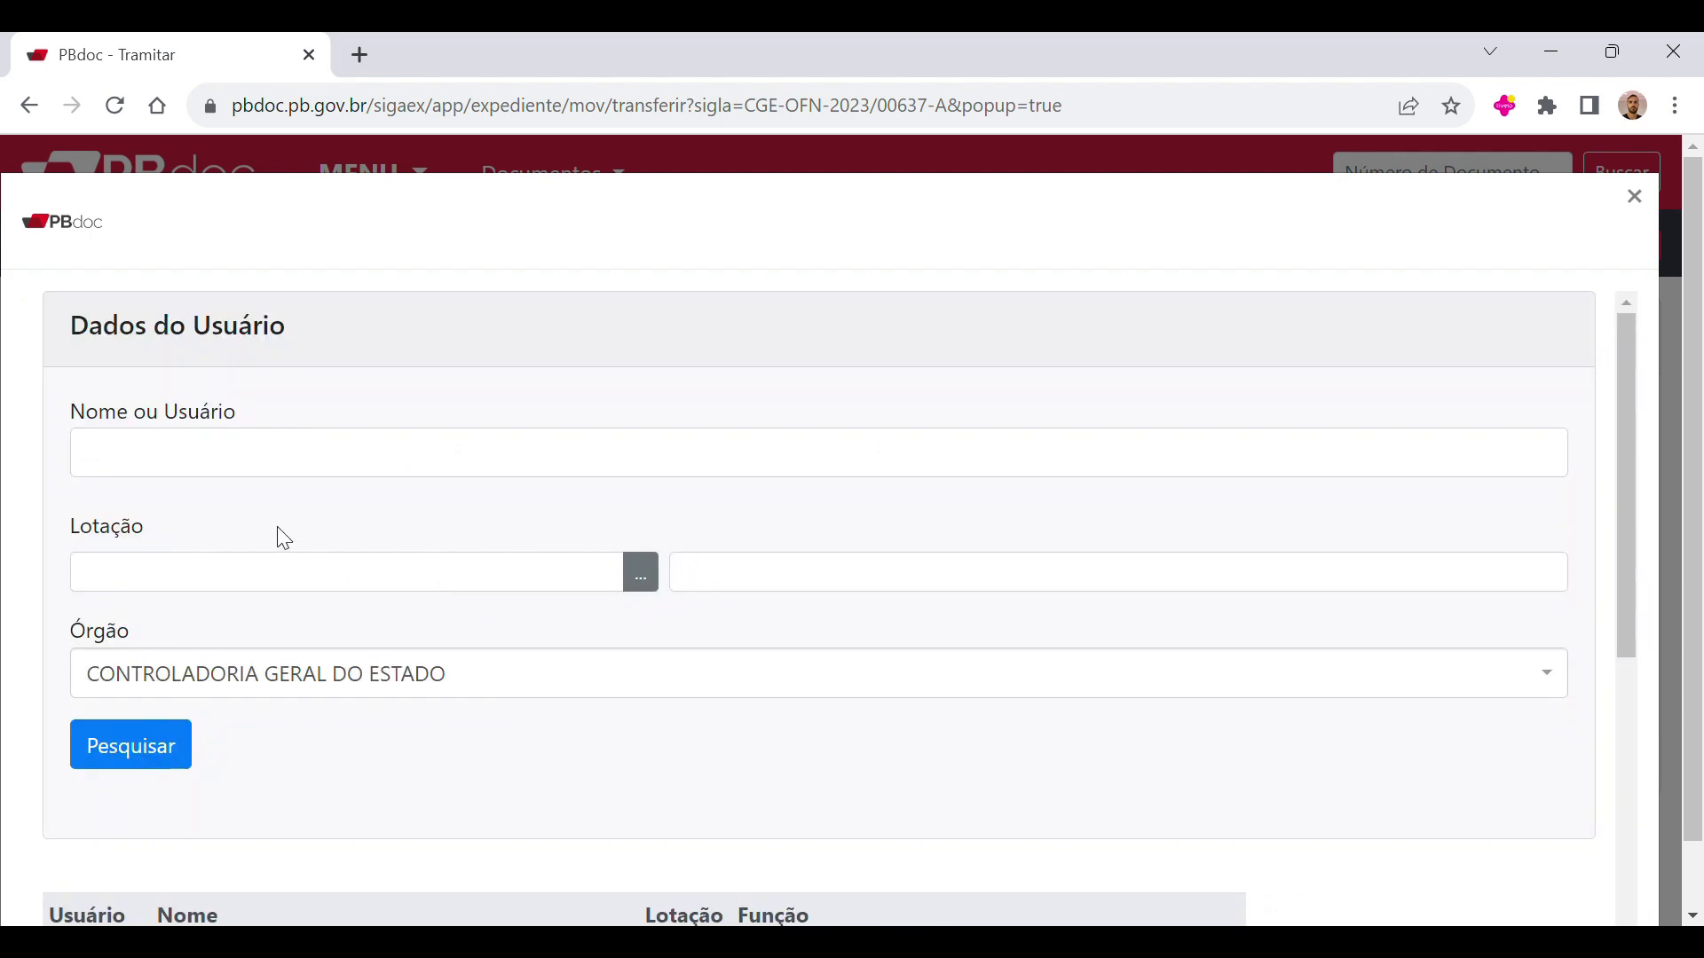
click(300, 589)
text(gilsob)
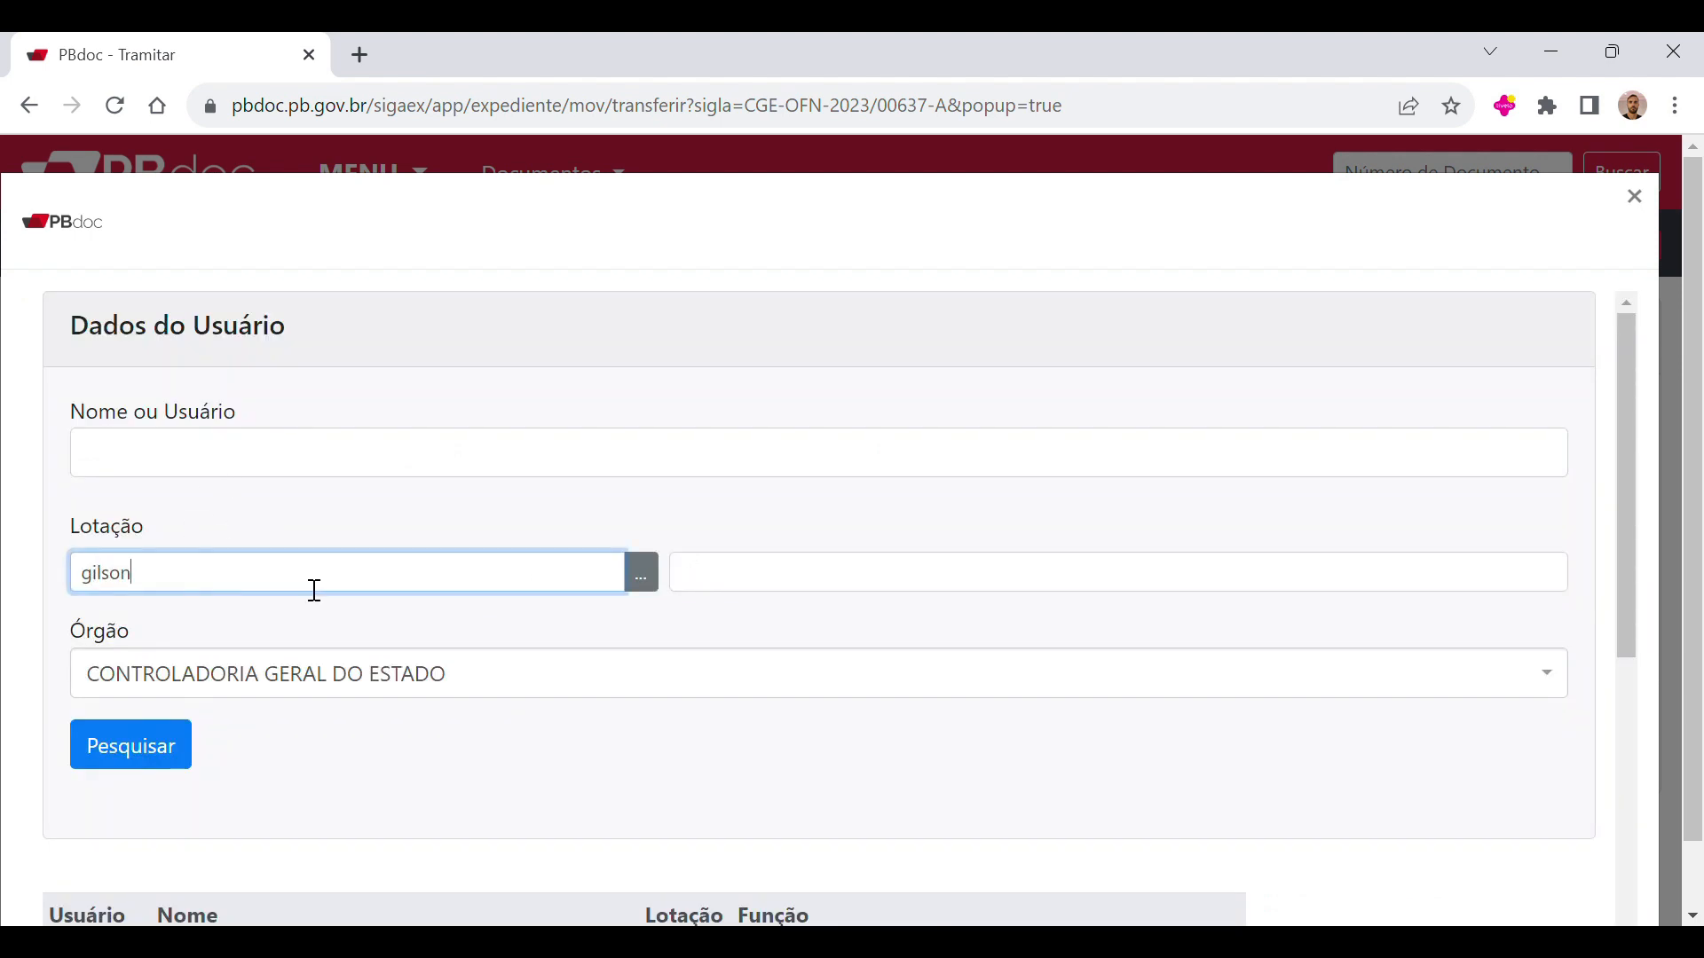
key(Tab)
scroll(525, 705, down, 1)
click(193, 756)
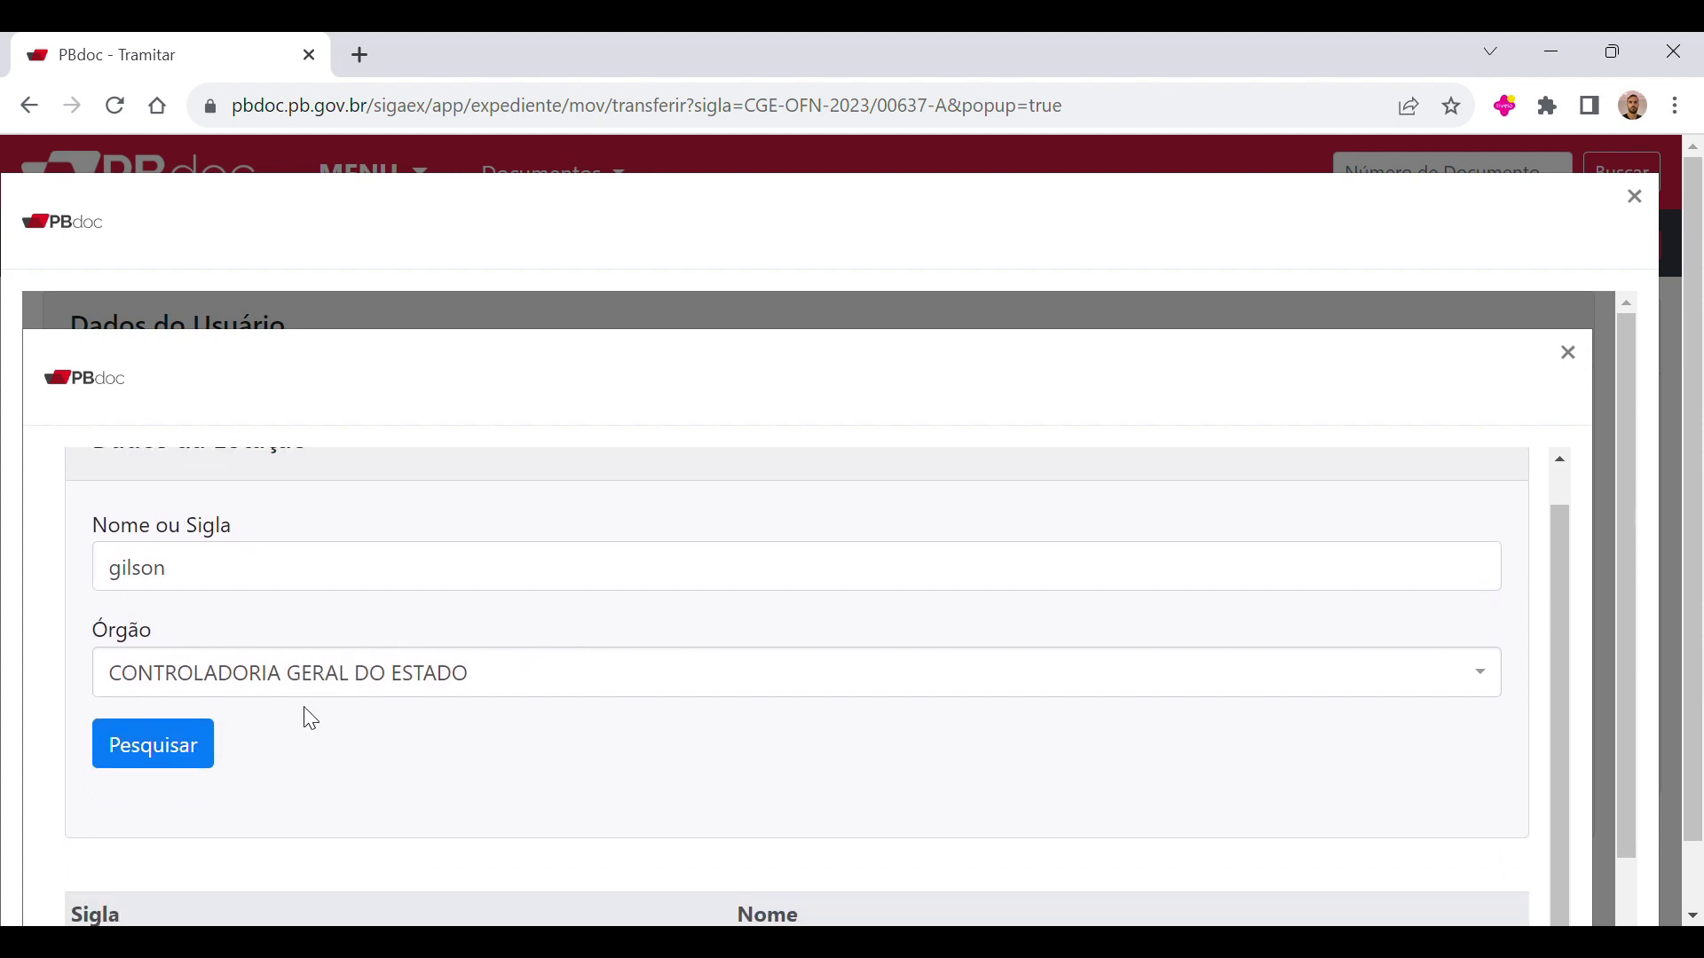
scroll(151, 799, down, 3)
scroll(1550, 279, up, 1)
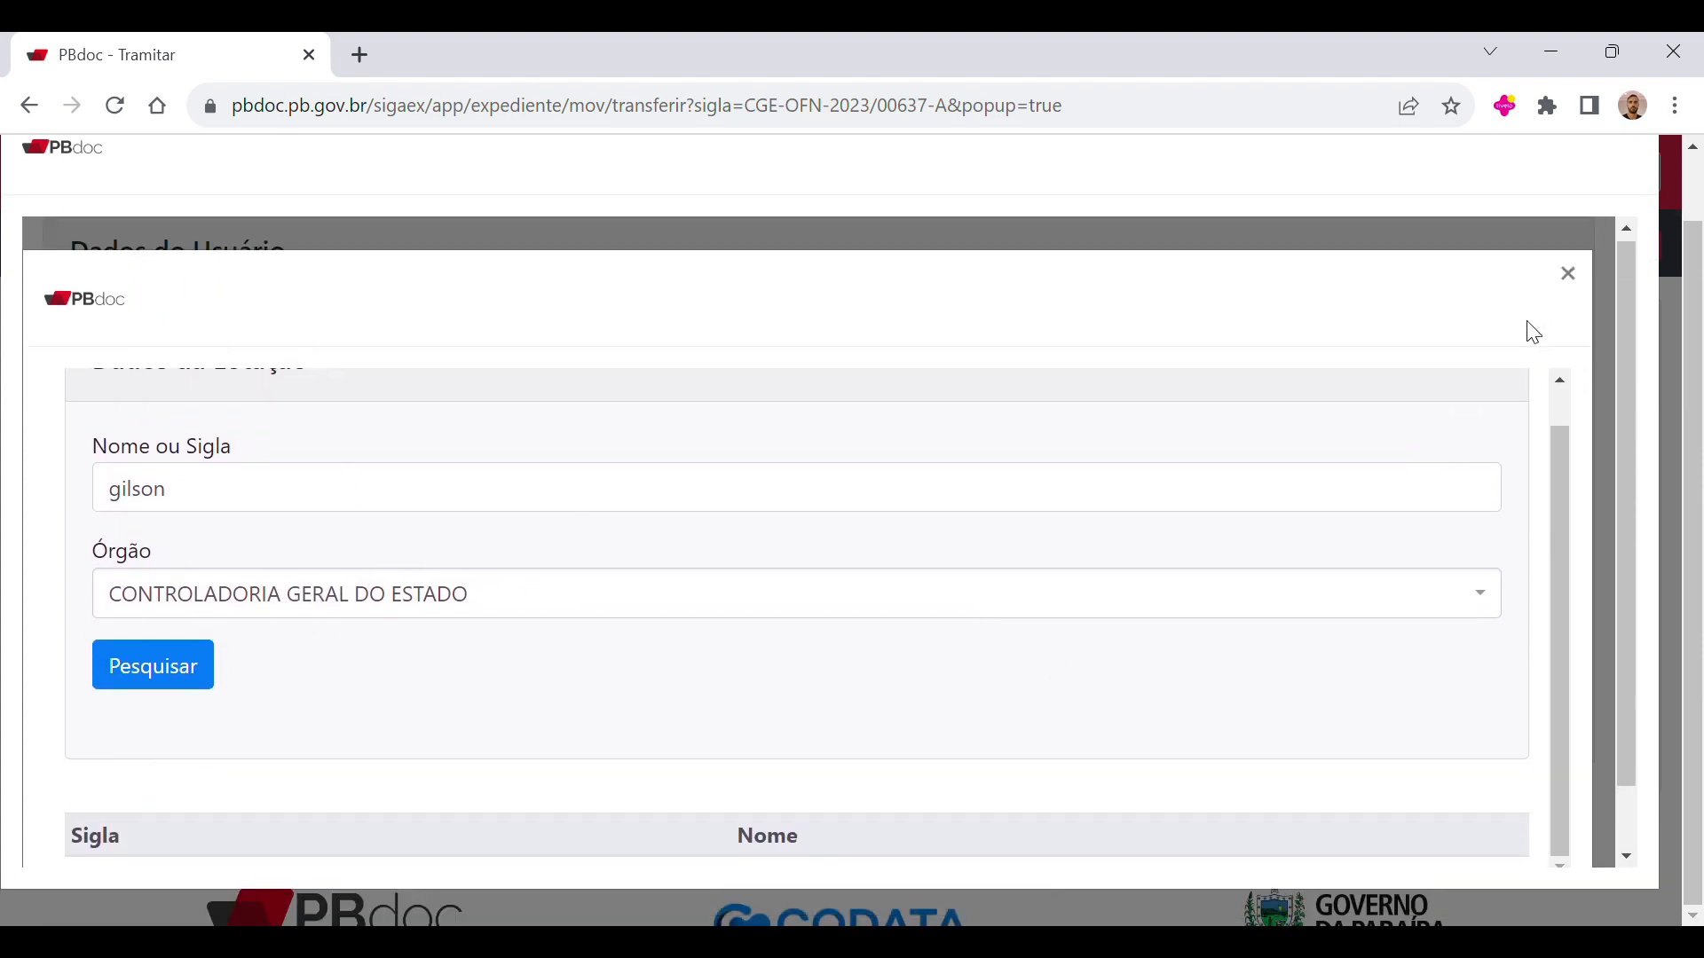
click(1569, 279)
Step: Search the users by the recipient's first name and select the entry assigned to GOACI as the recipient
scroll(208, 692, down, 3)
scroll(567, 451, up, 1)
scroll(176, 443, up, 2)
click(204, 399)
text(gis)
text(son)
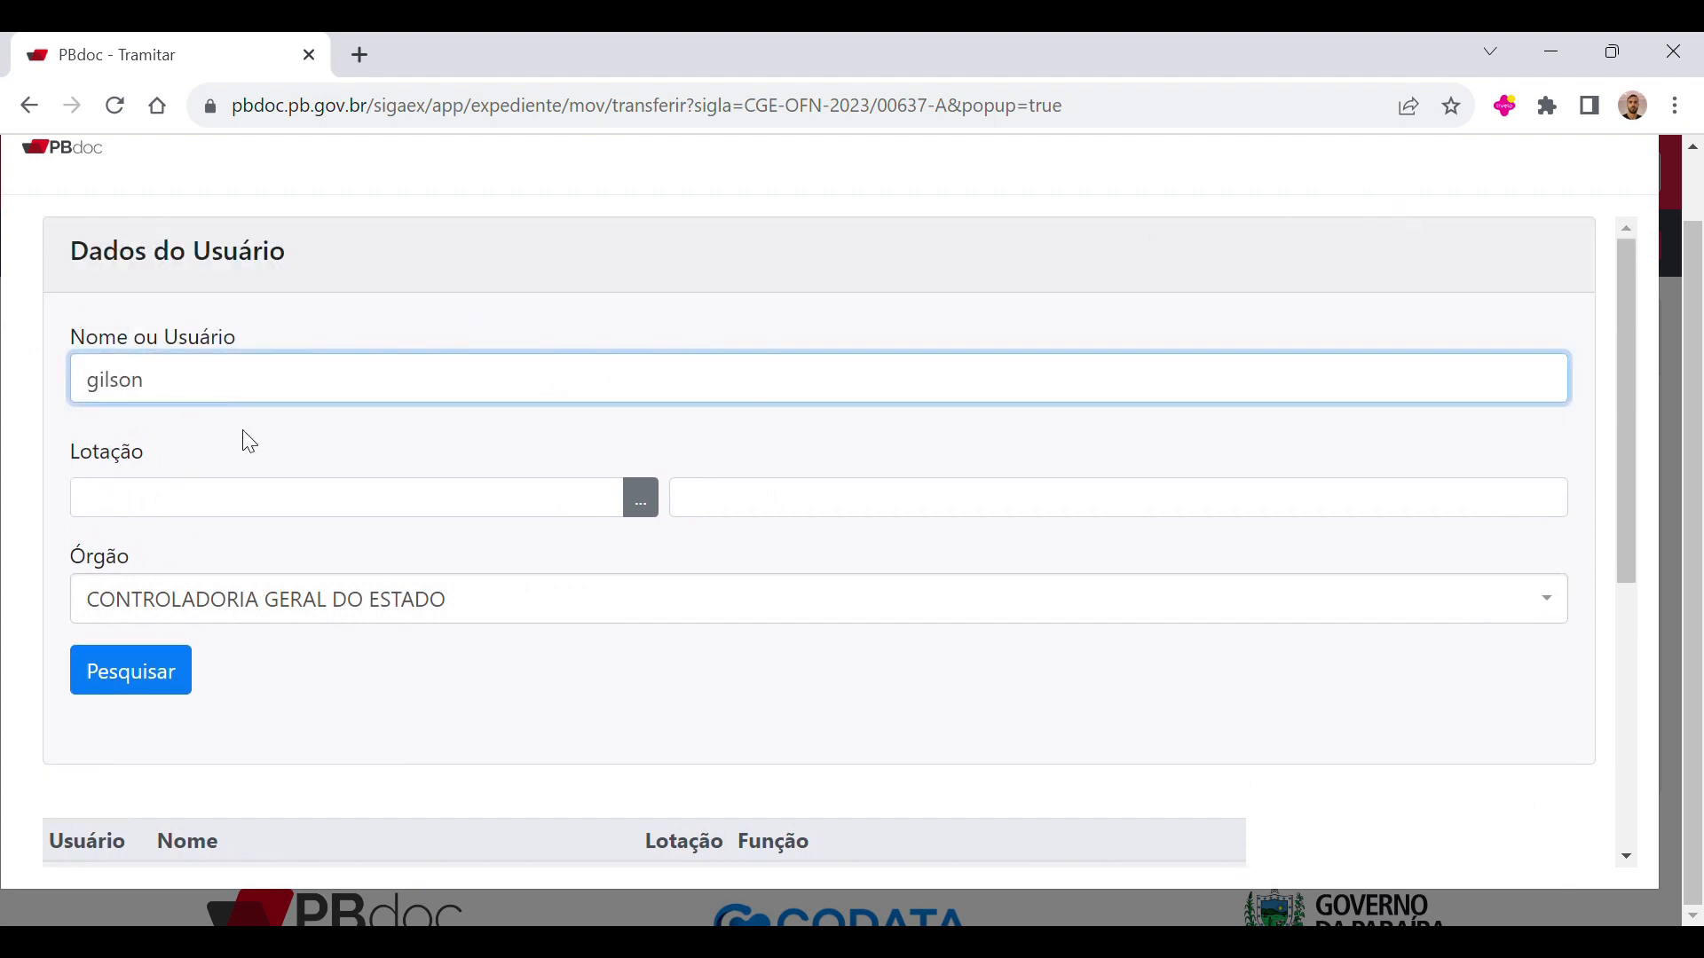
click(138, 681)
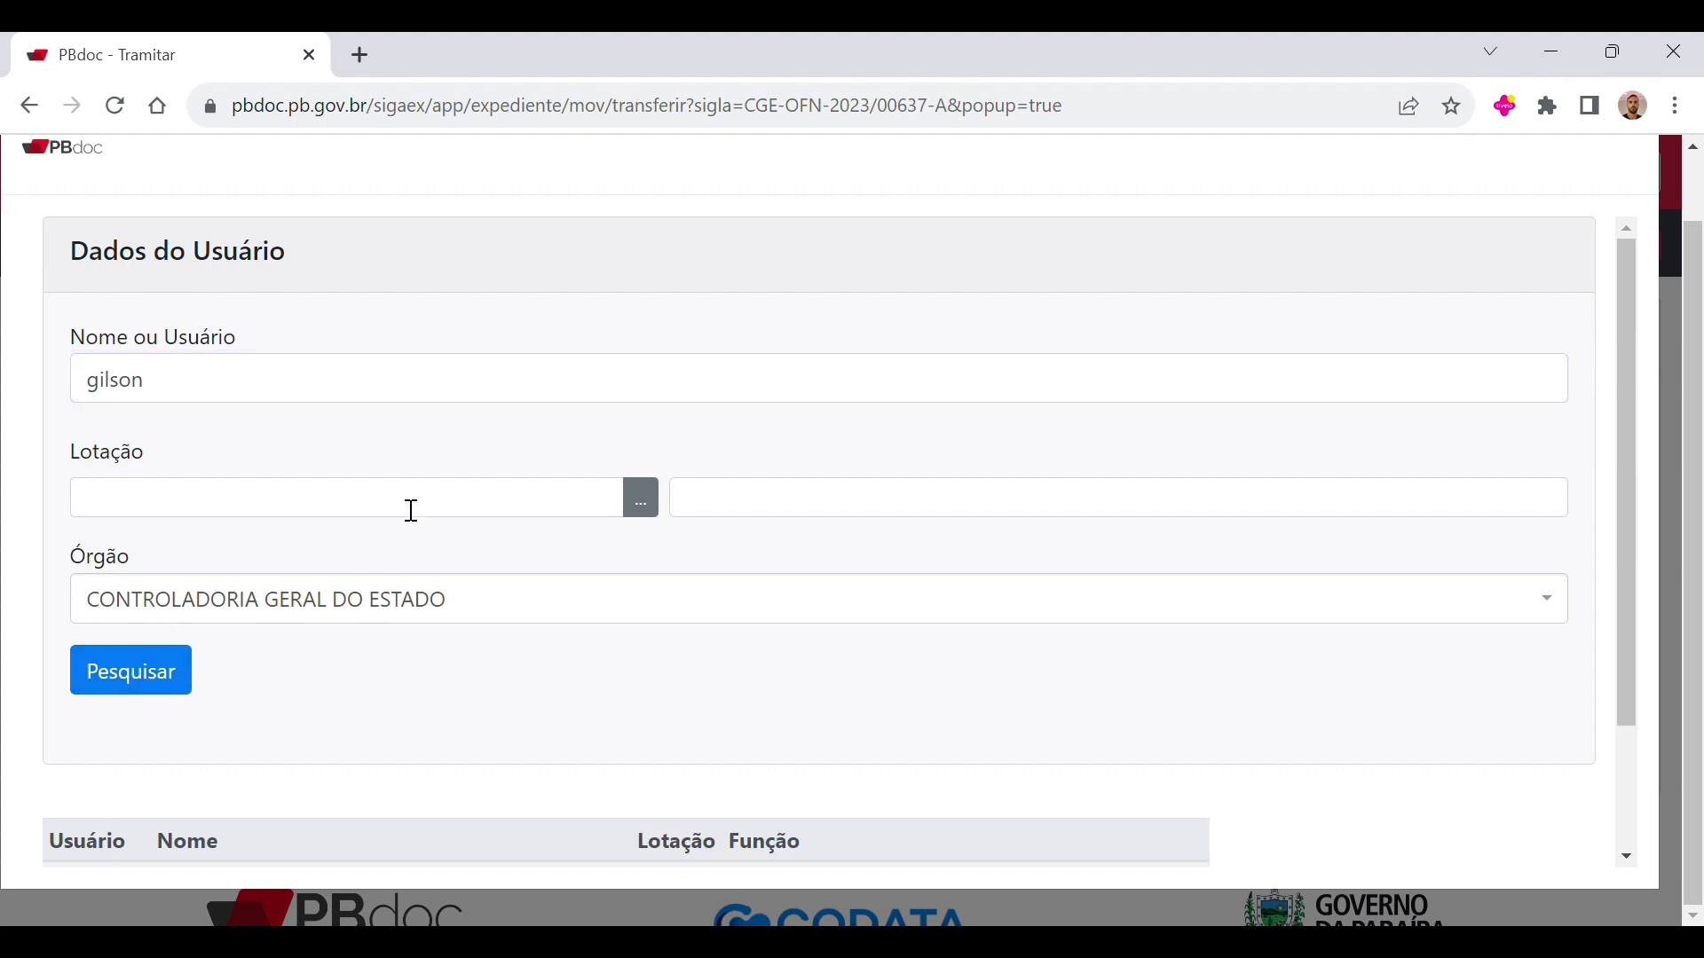
scroll(410, 511, down, 2)
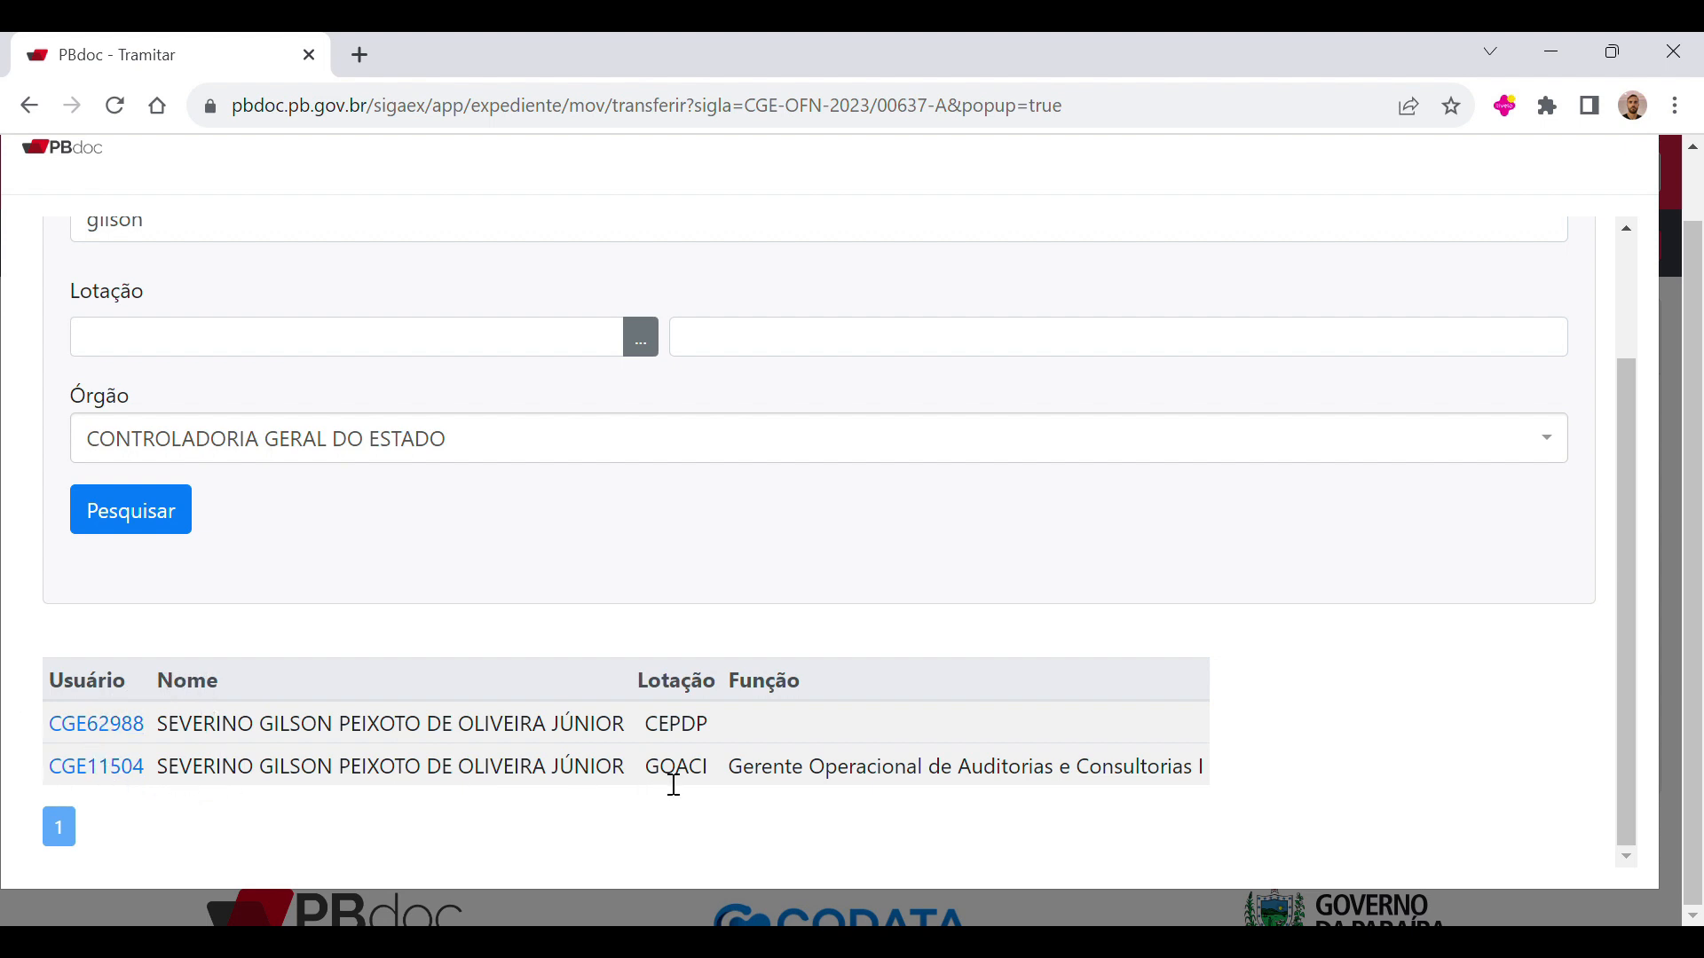
drag(647, 765, 1133, 810)
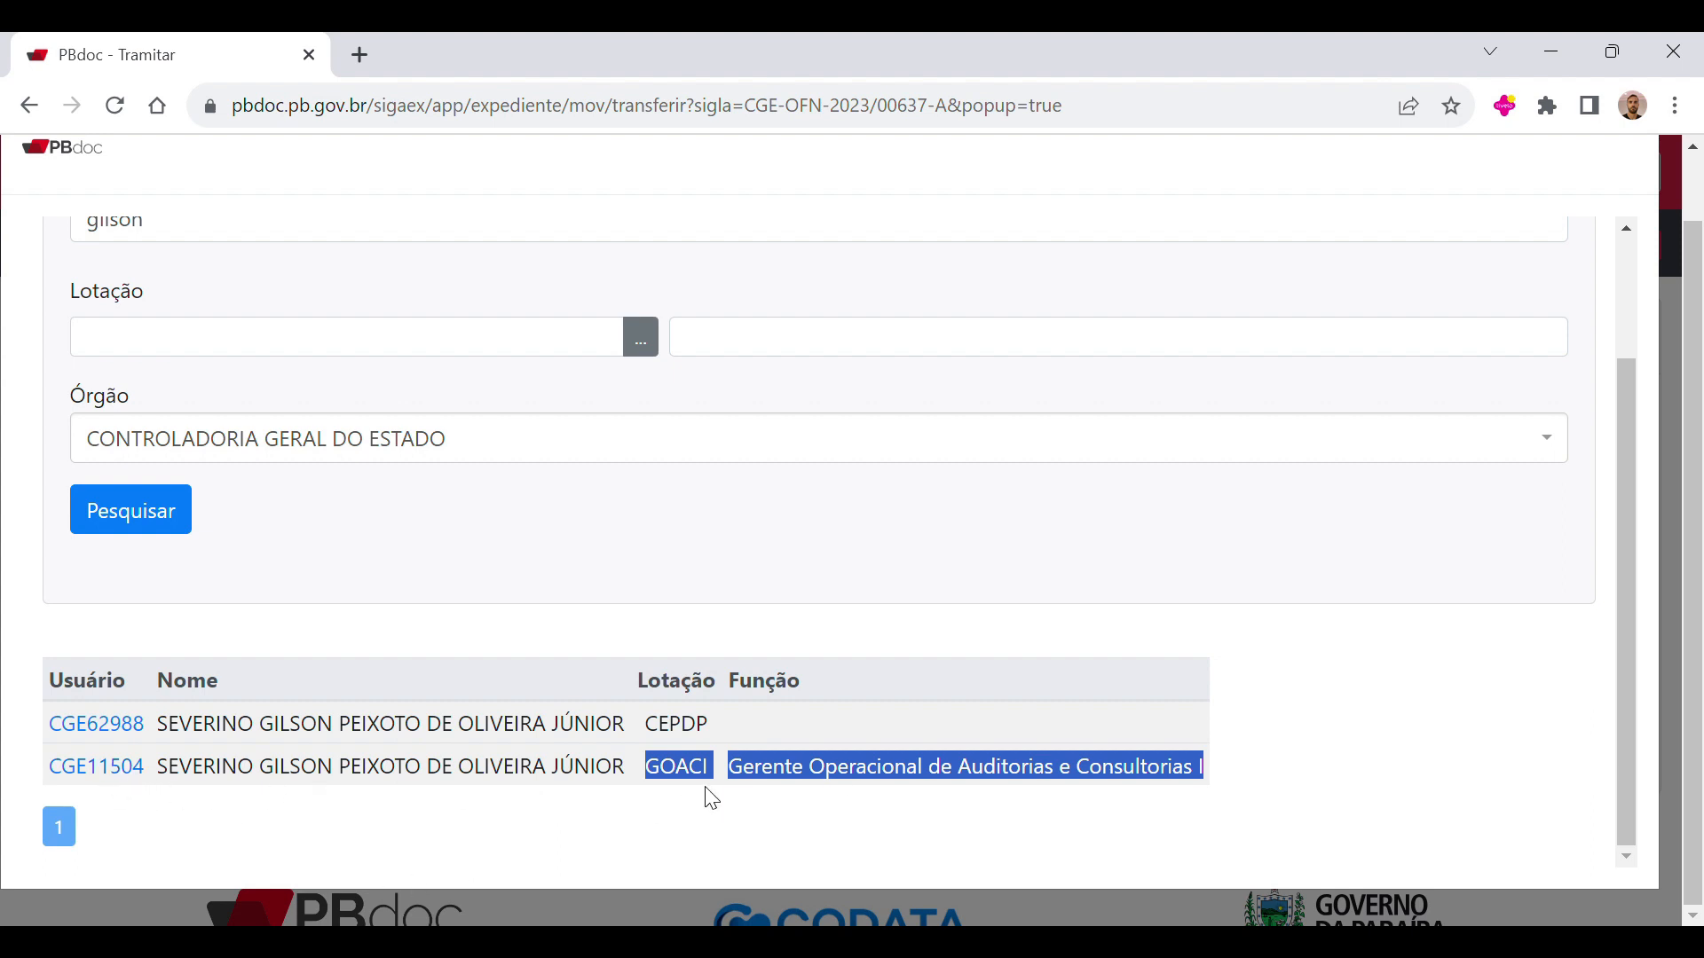
click(86, 768)
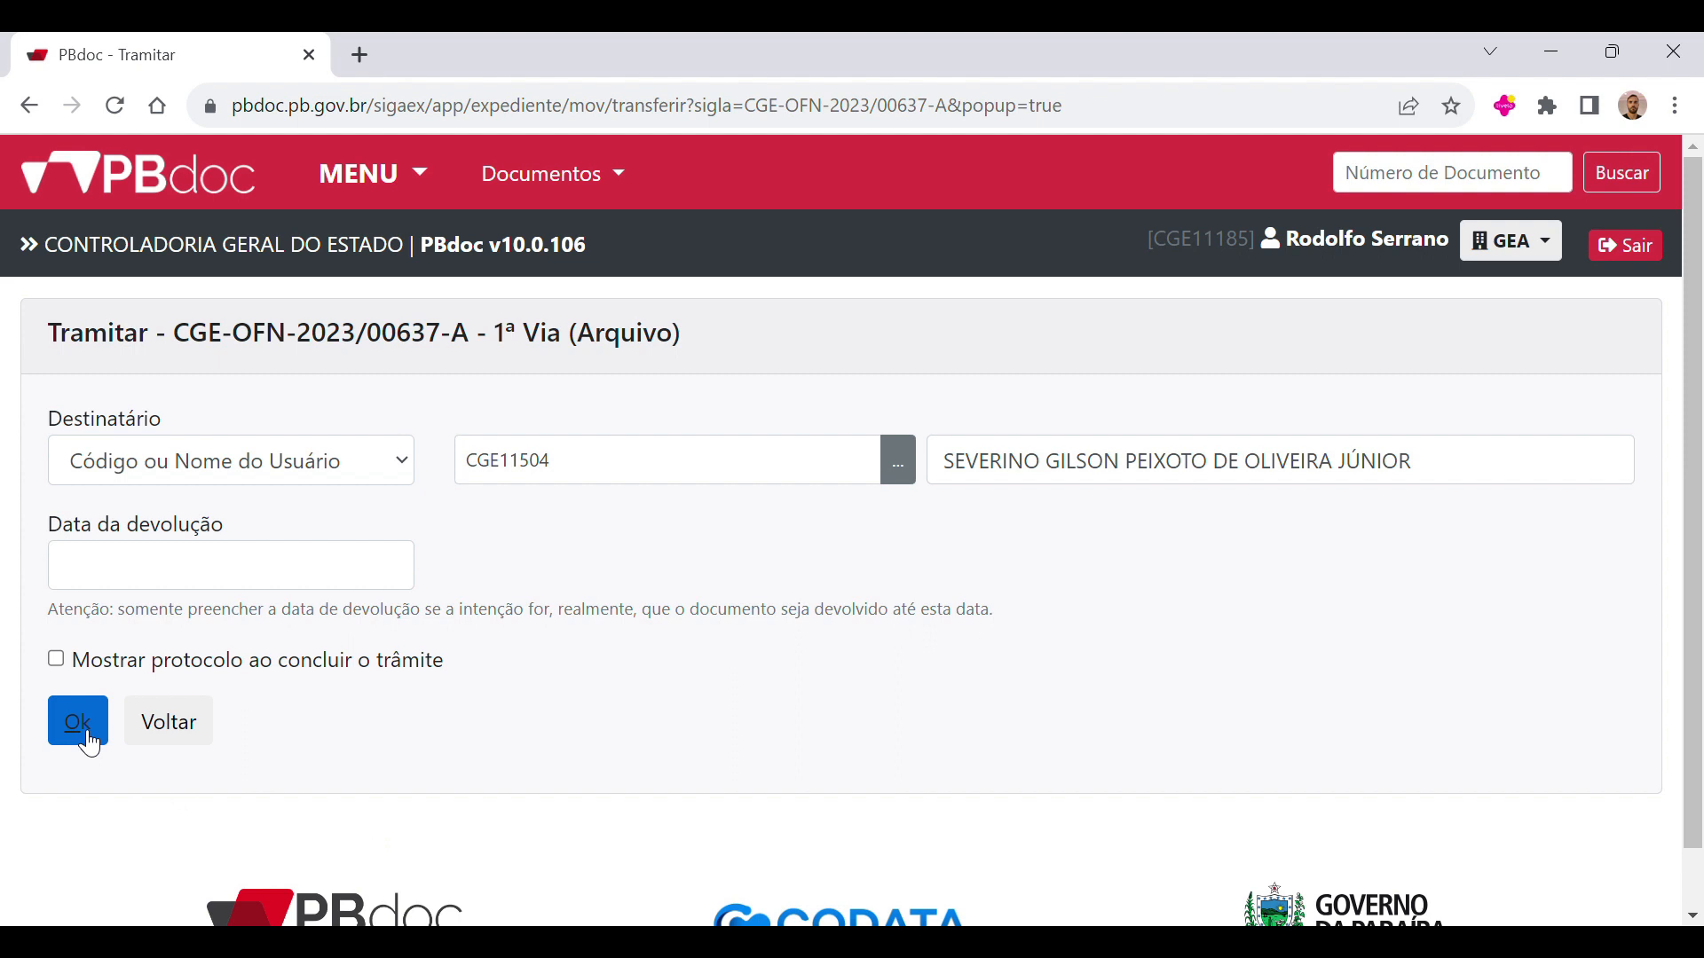
Step: Change the recipient type to Lotação, search the units for GATI, and select CGE-GATI as the recipient
click(341, 470)
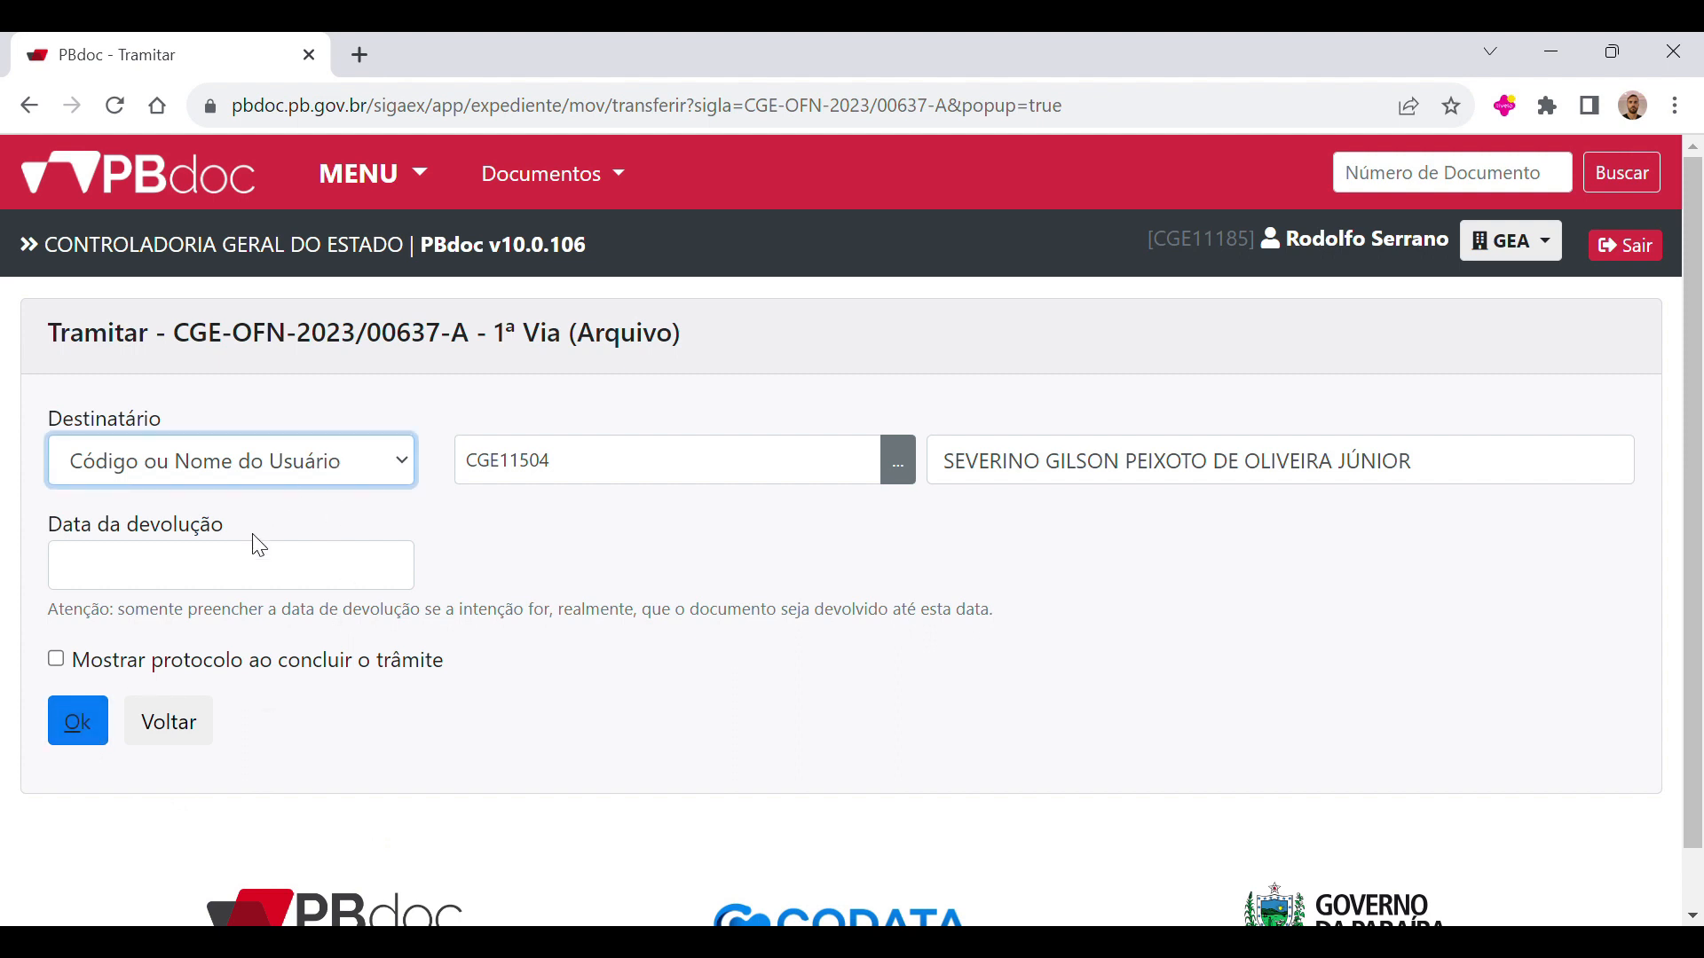
key(Down)
text(GE)
key(BackSpace)
key(BackSpace)
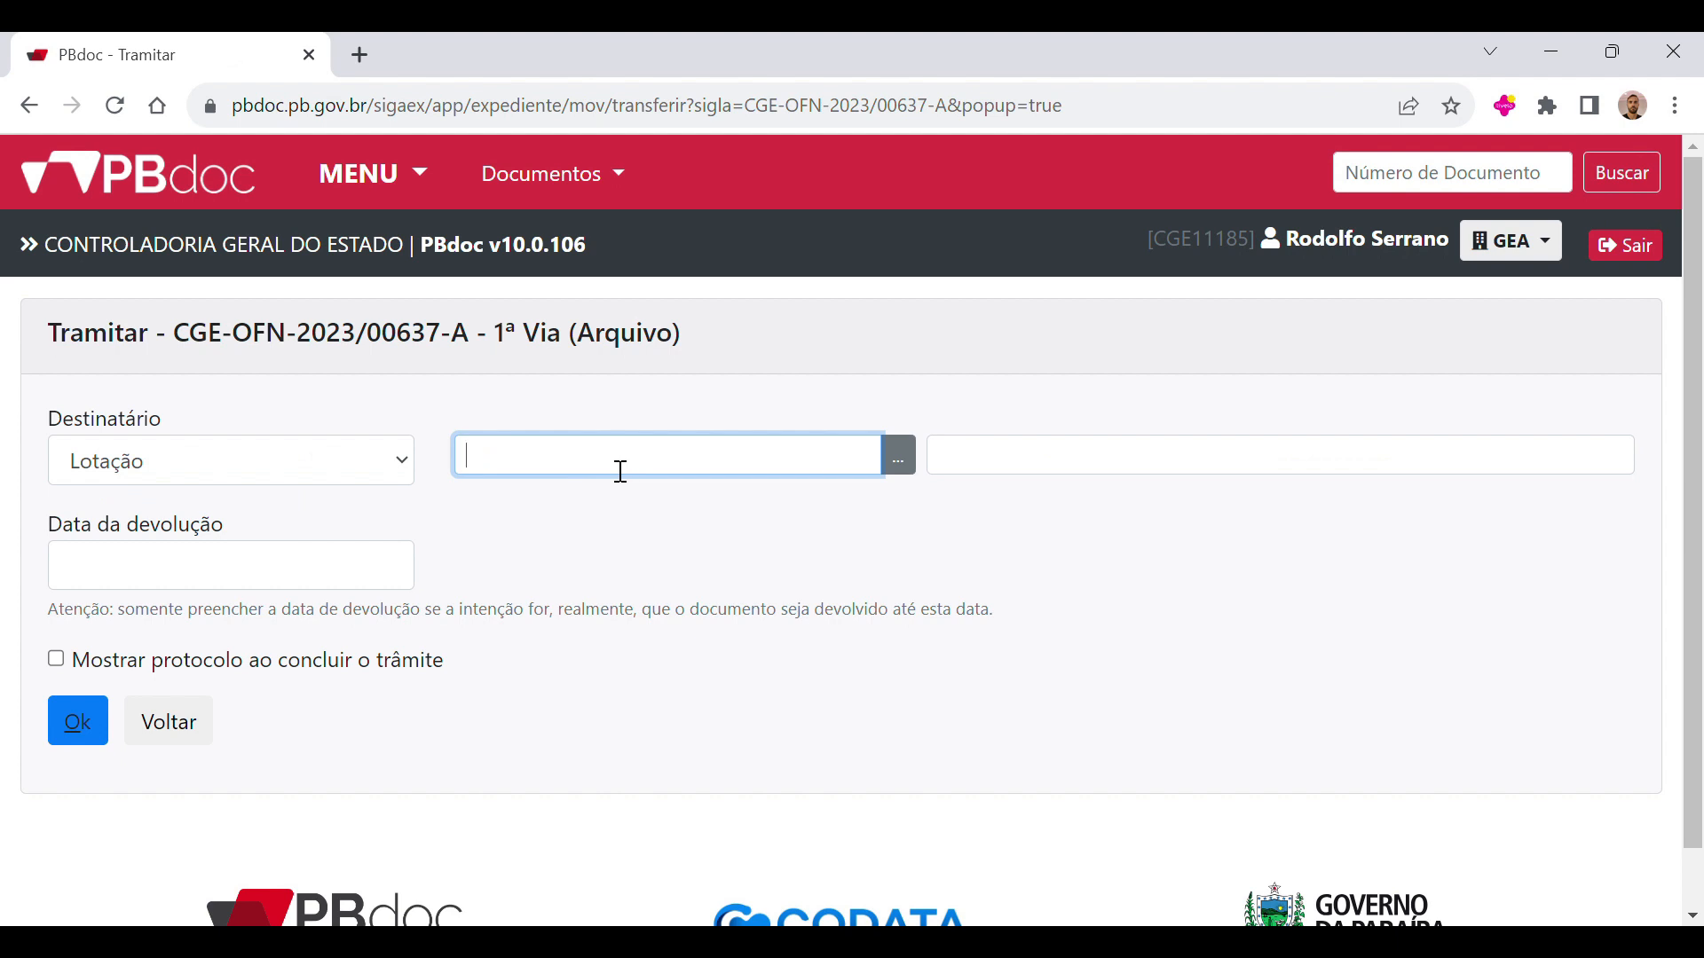
click(898, 455)
click(203, 465)
text(GATI)
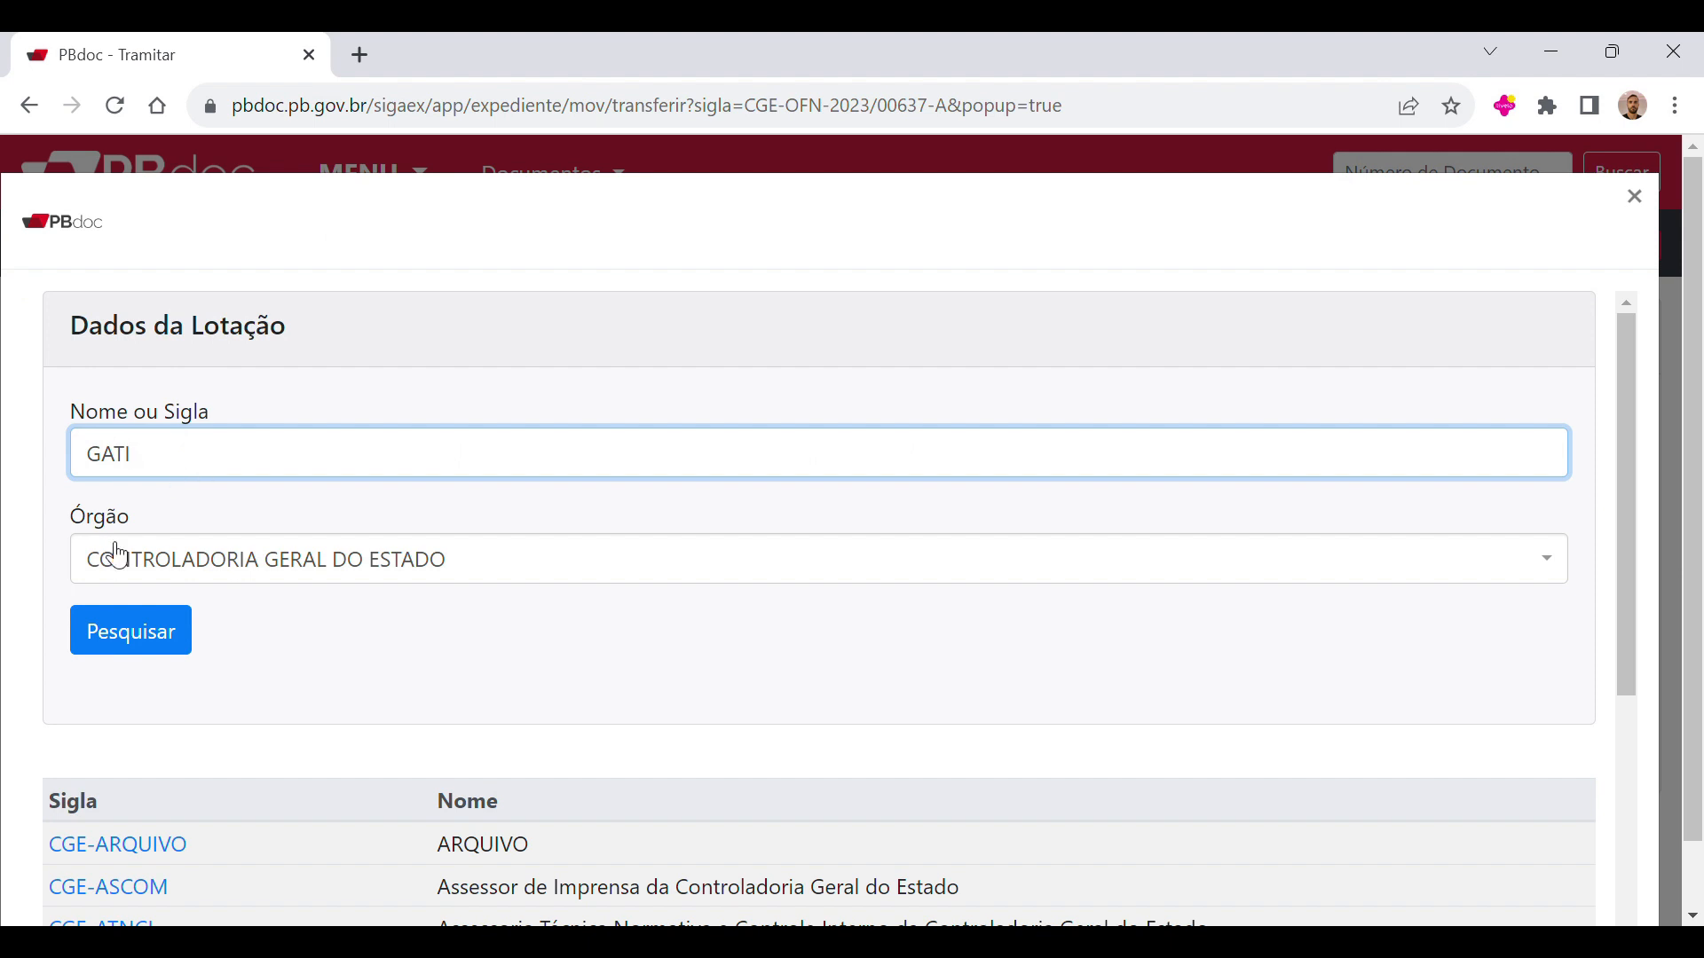
click(177, 661)
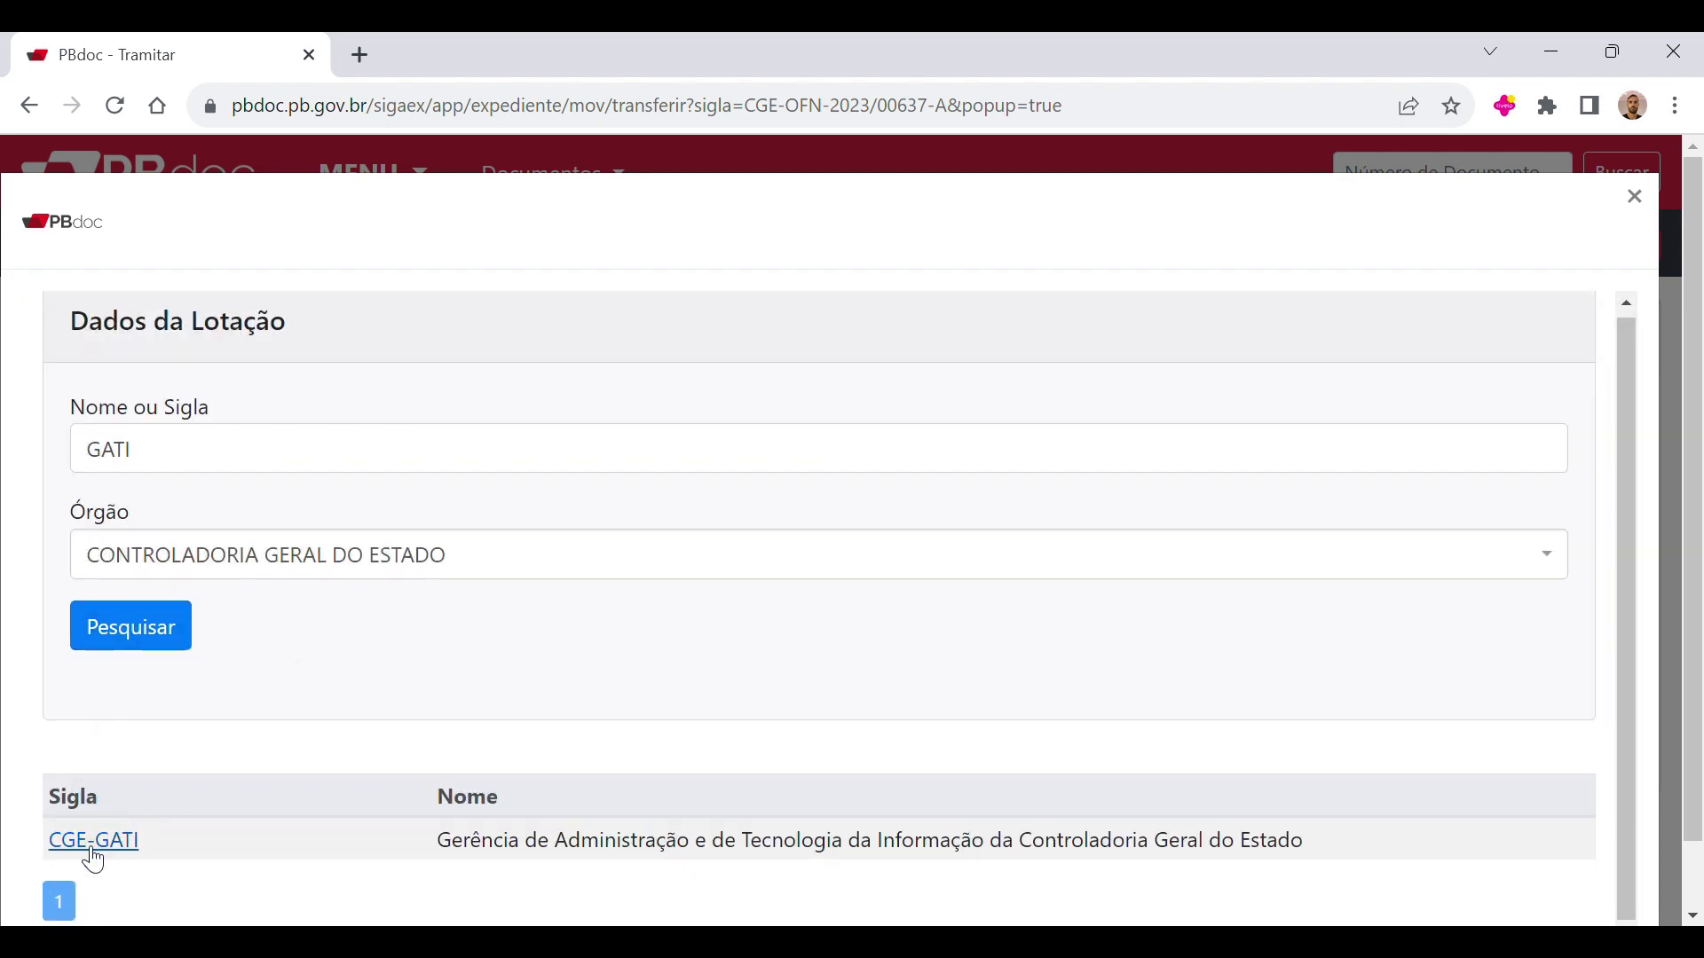
click(89, 848)
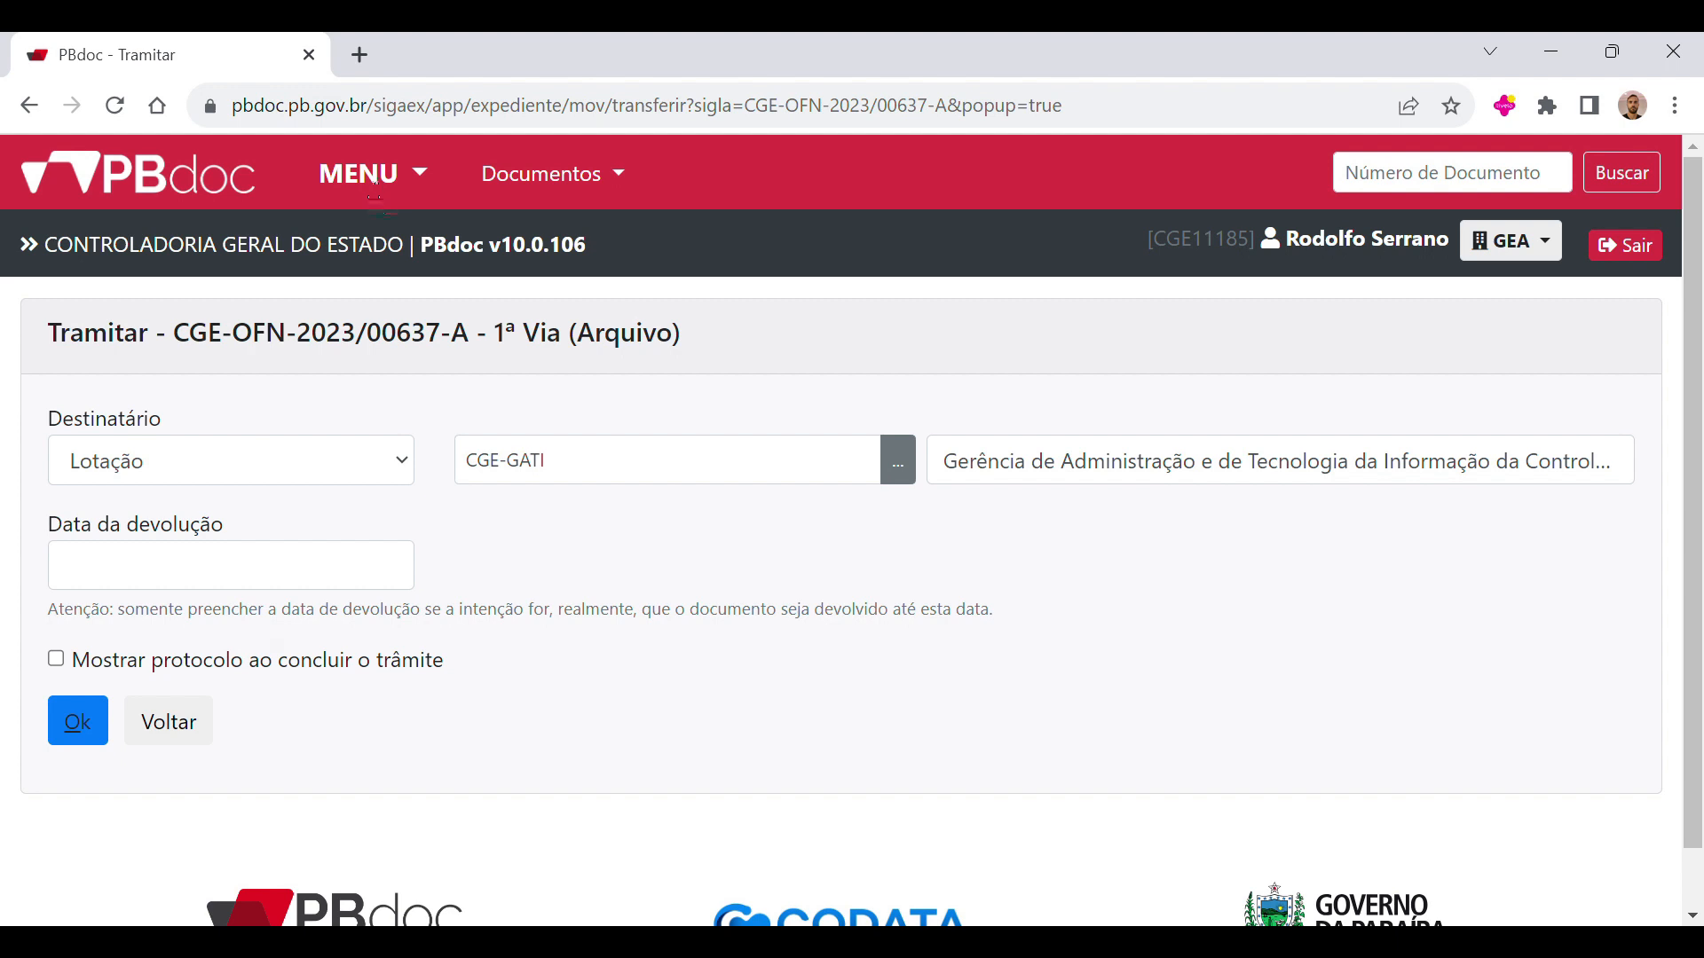
Step: Leave the Tramitar form without submitting it and look over the documents in the Mesa Virtual
drag(178, 346, 443, 346)
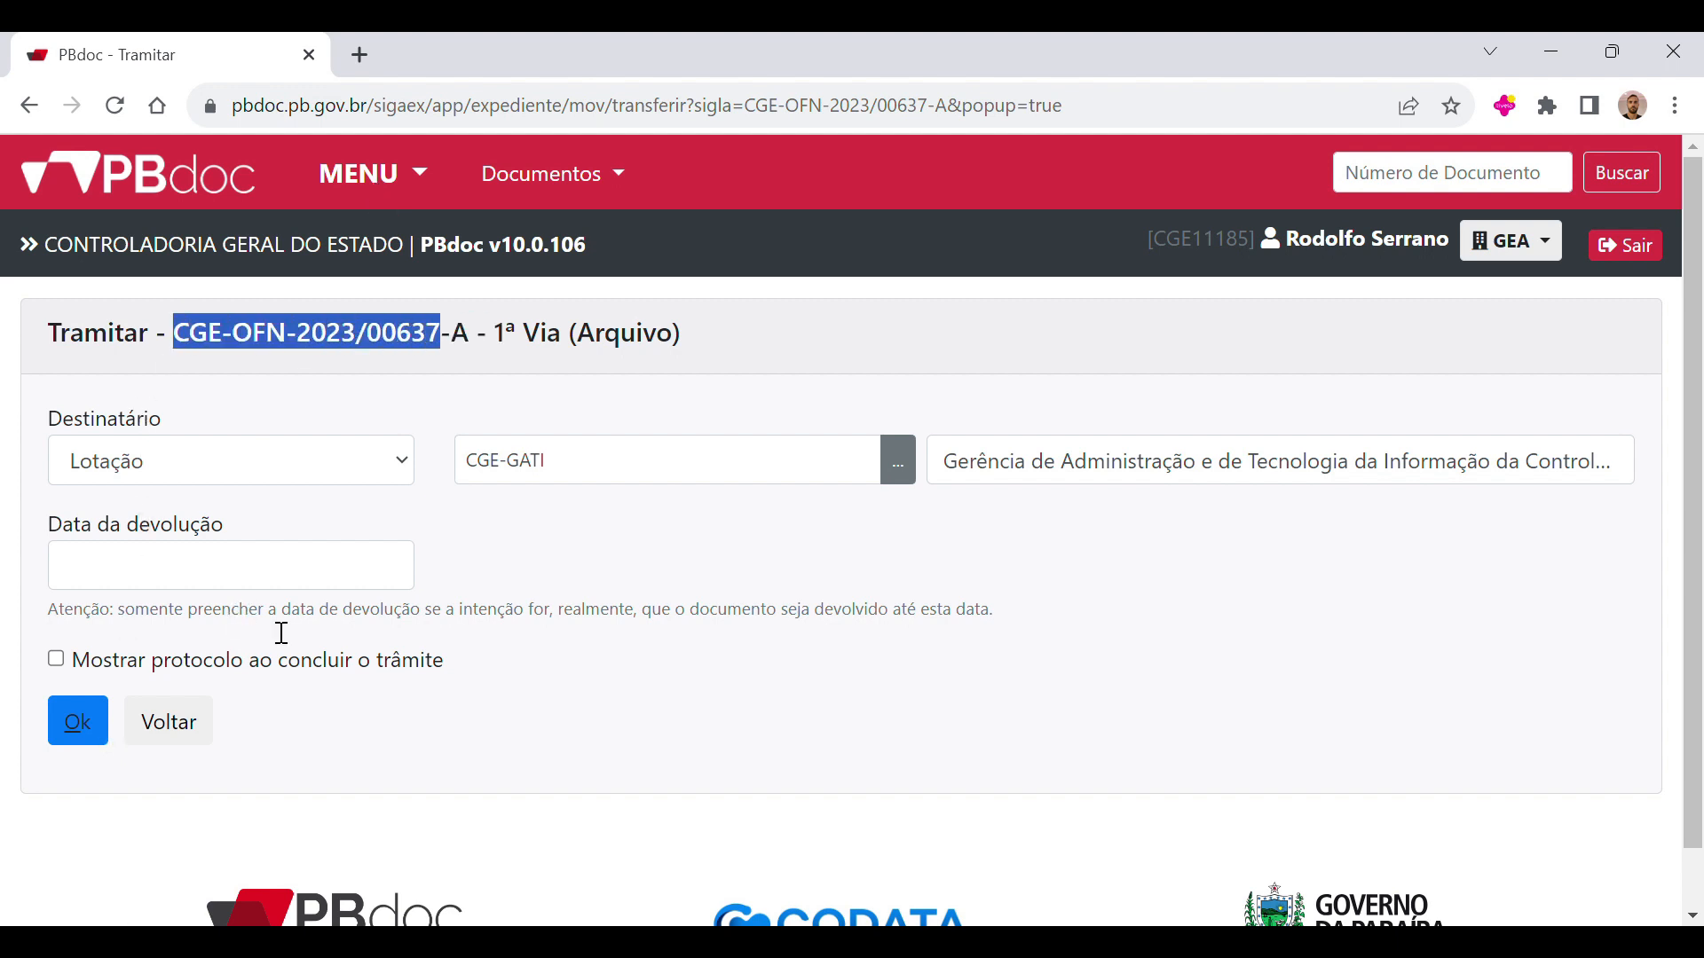
click(414, 174)
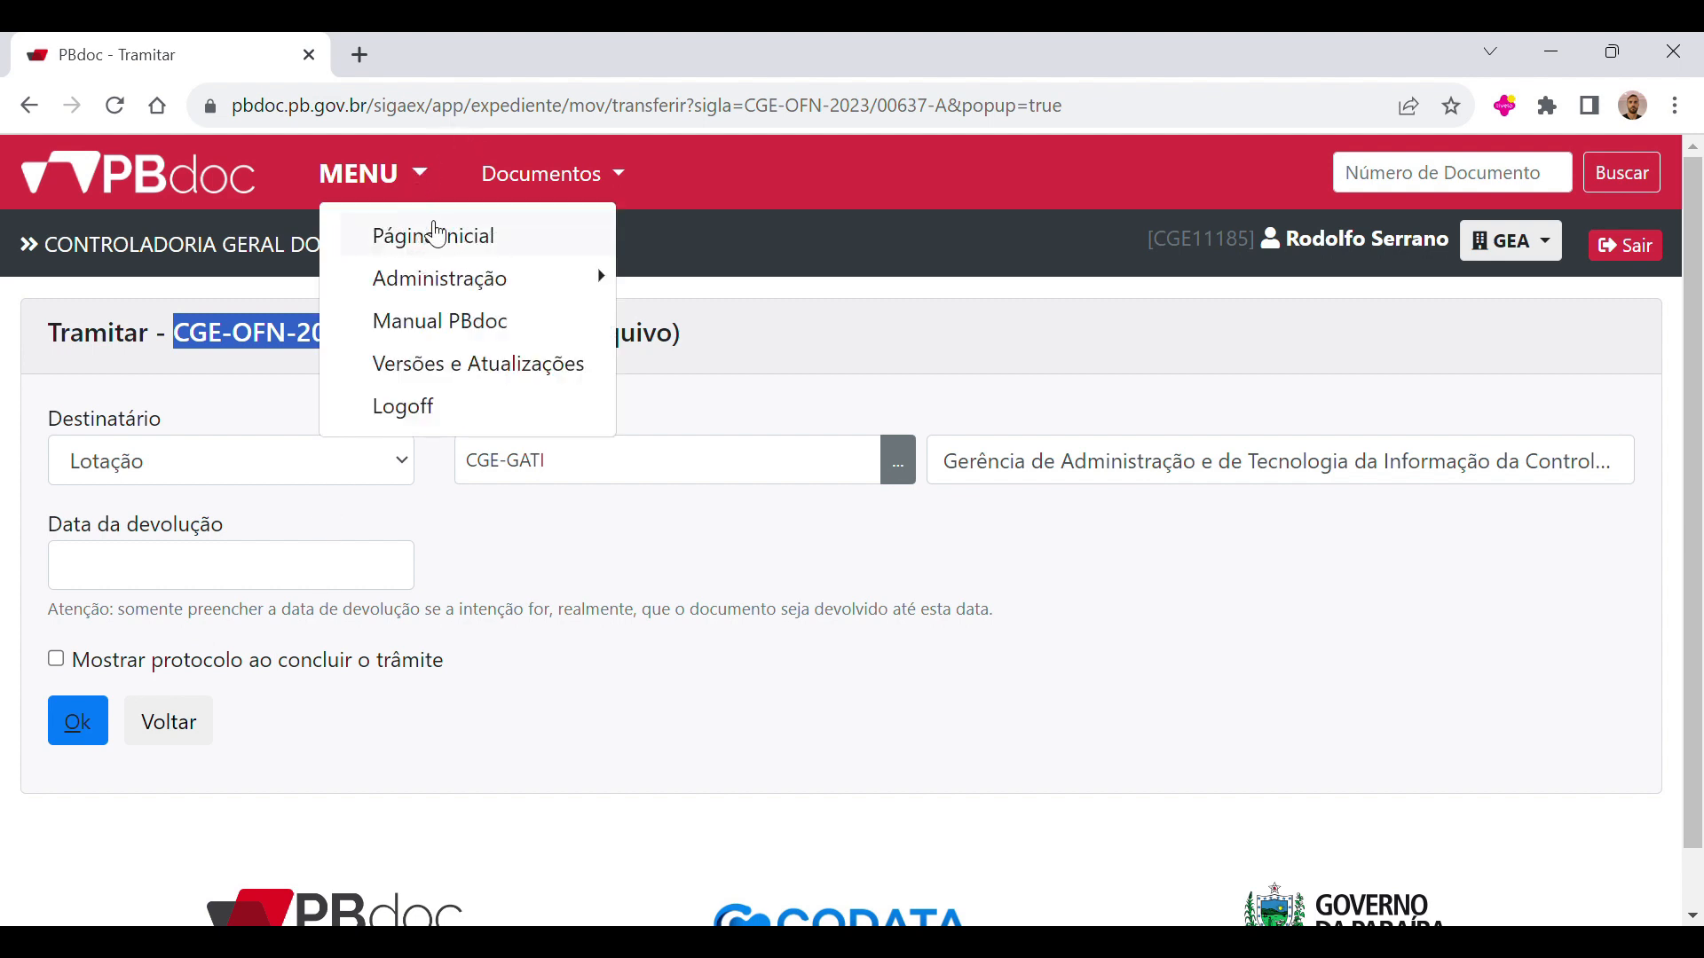
click(434, 235)
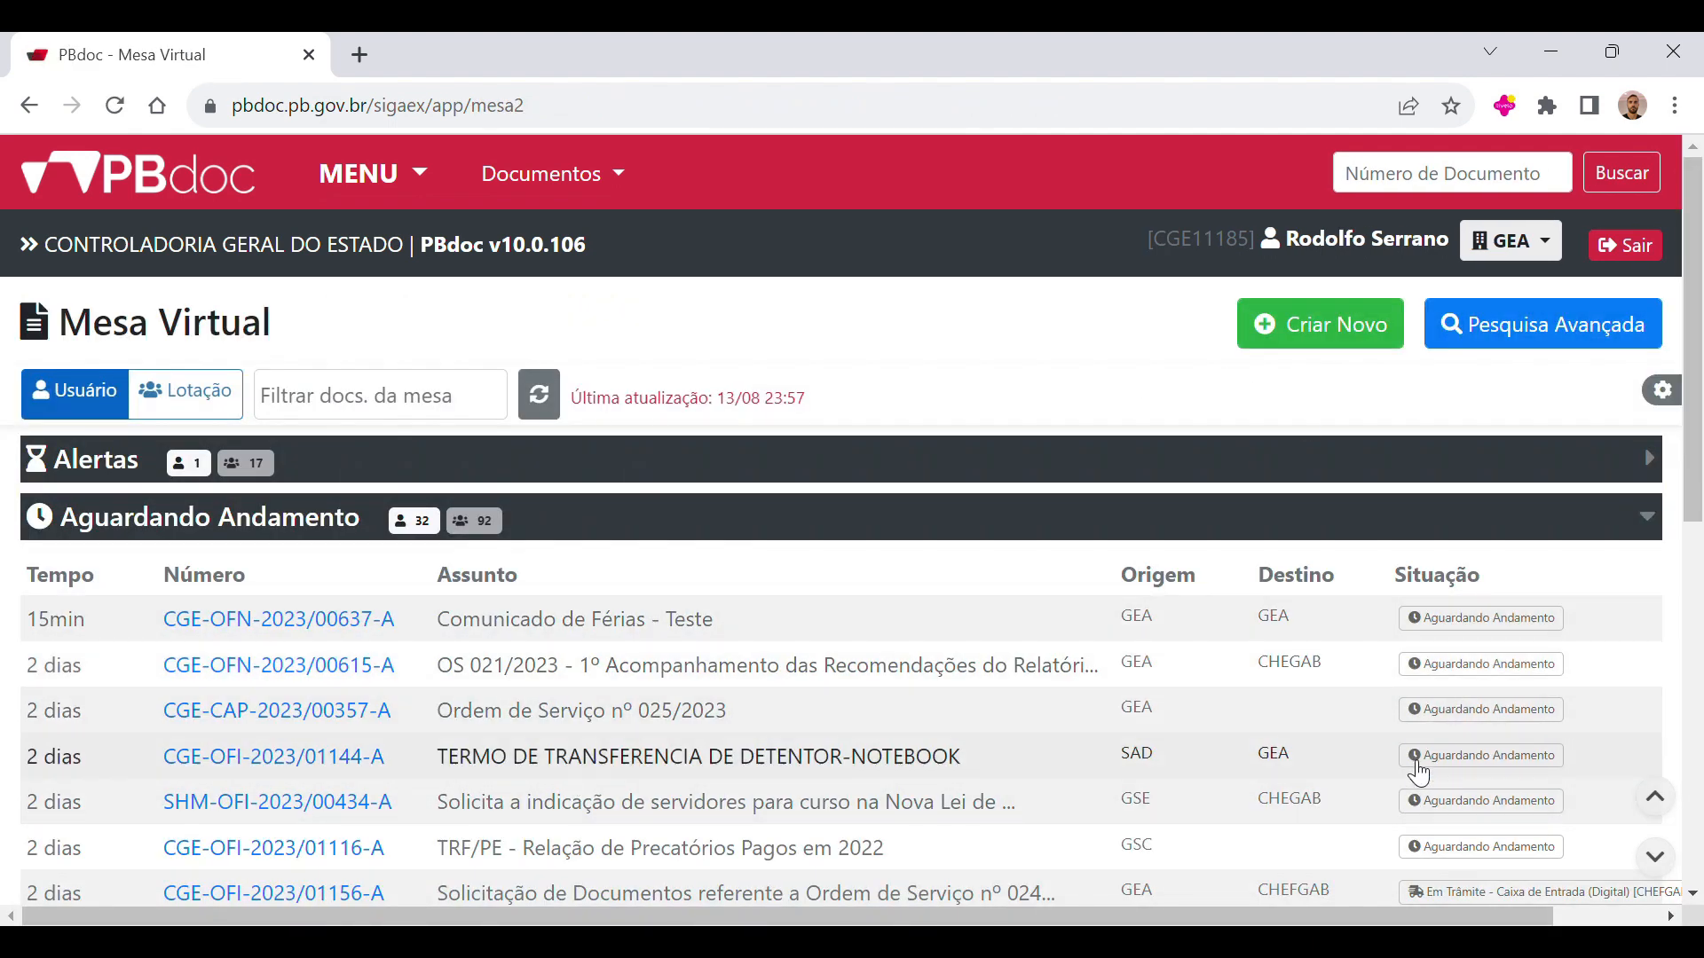
scroll(509, 666, down, 1)
scroll(509, 666, down, 5)
scroll(611, 593, up, 6)
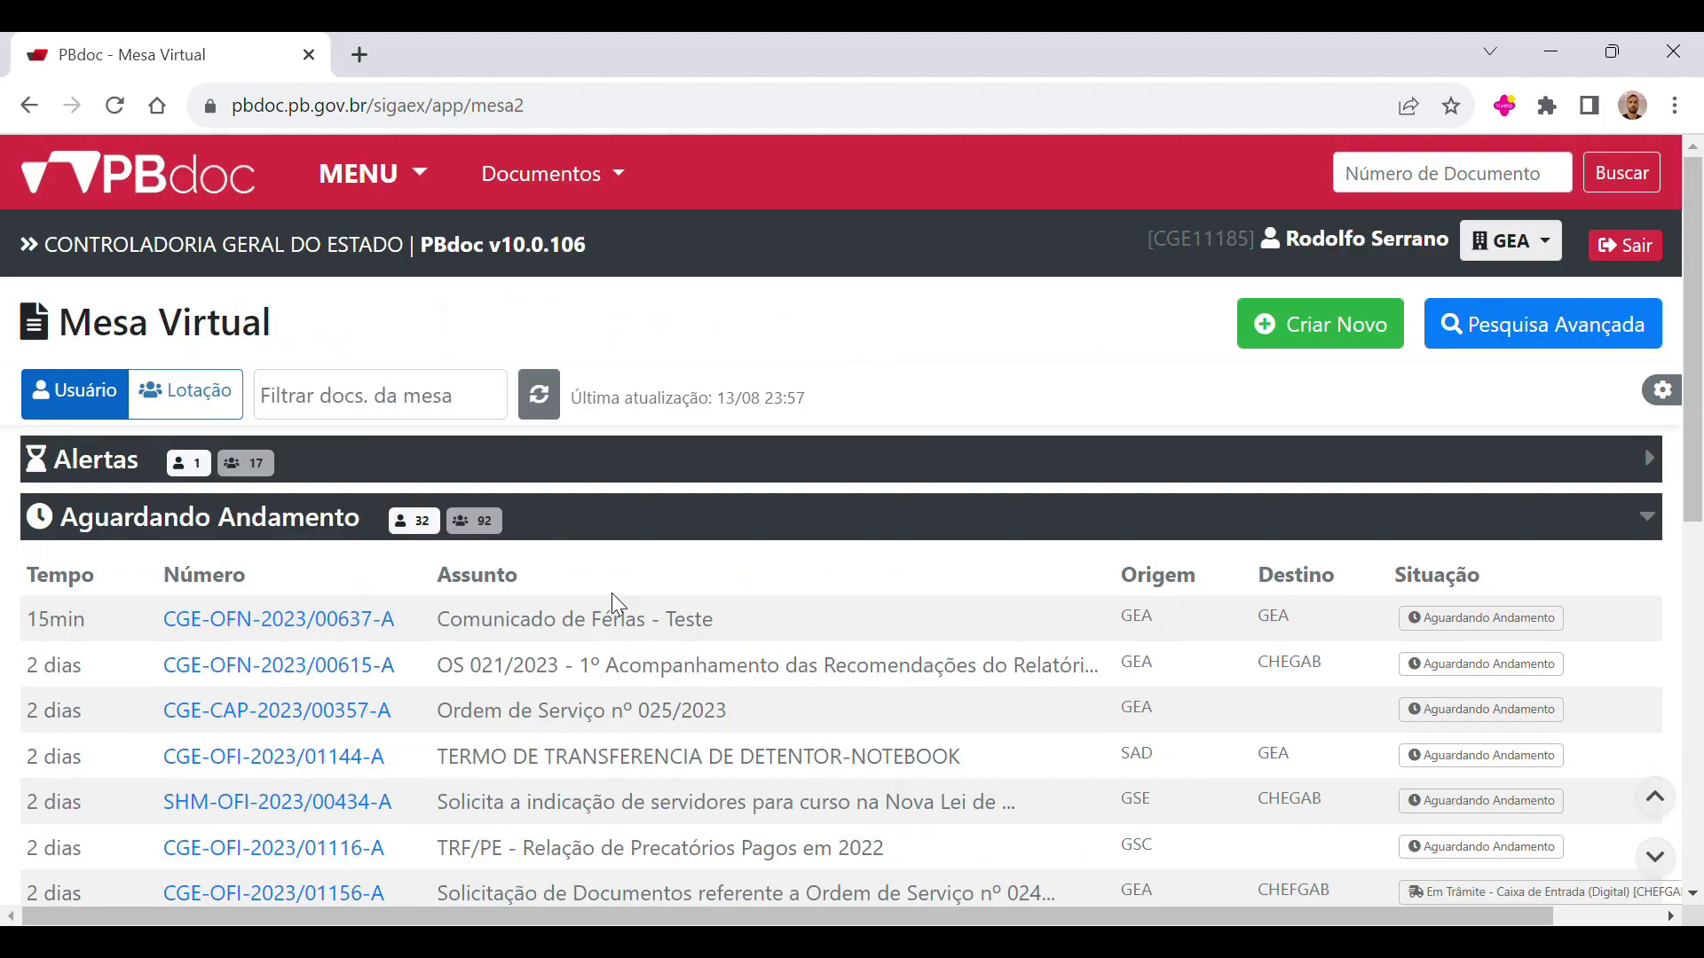
Step: Open document CGE-OFN-2023/00637-A to view its available actions, including Arq. Corrente, and return to the Mesa Virtual
click(351, 624)
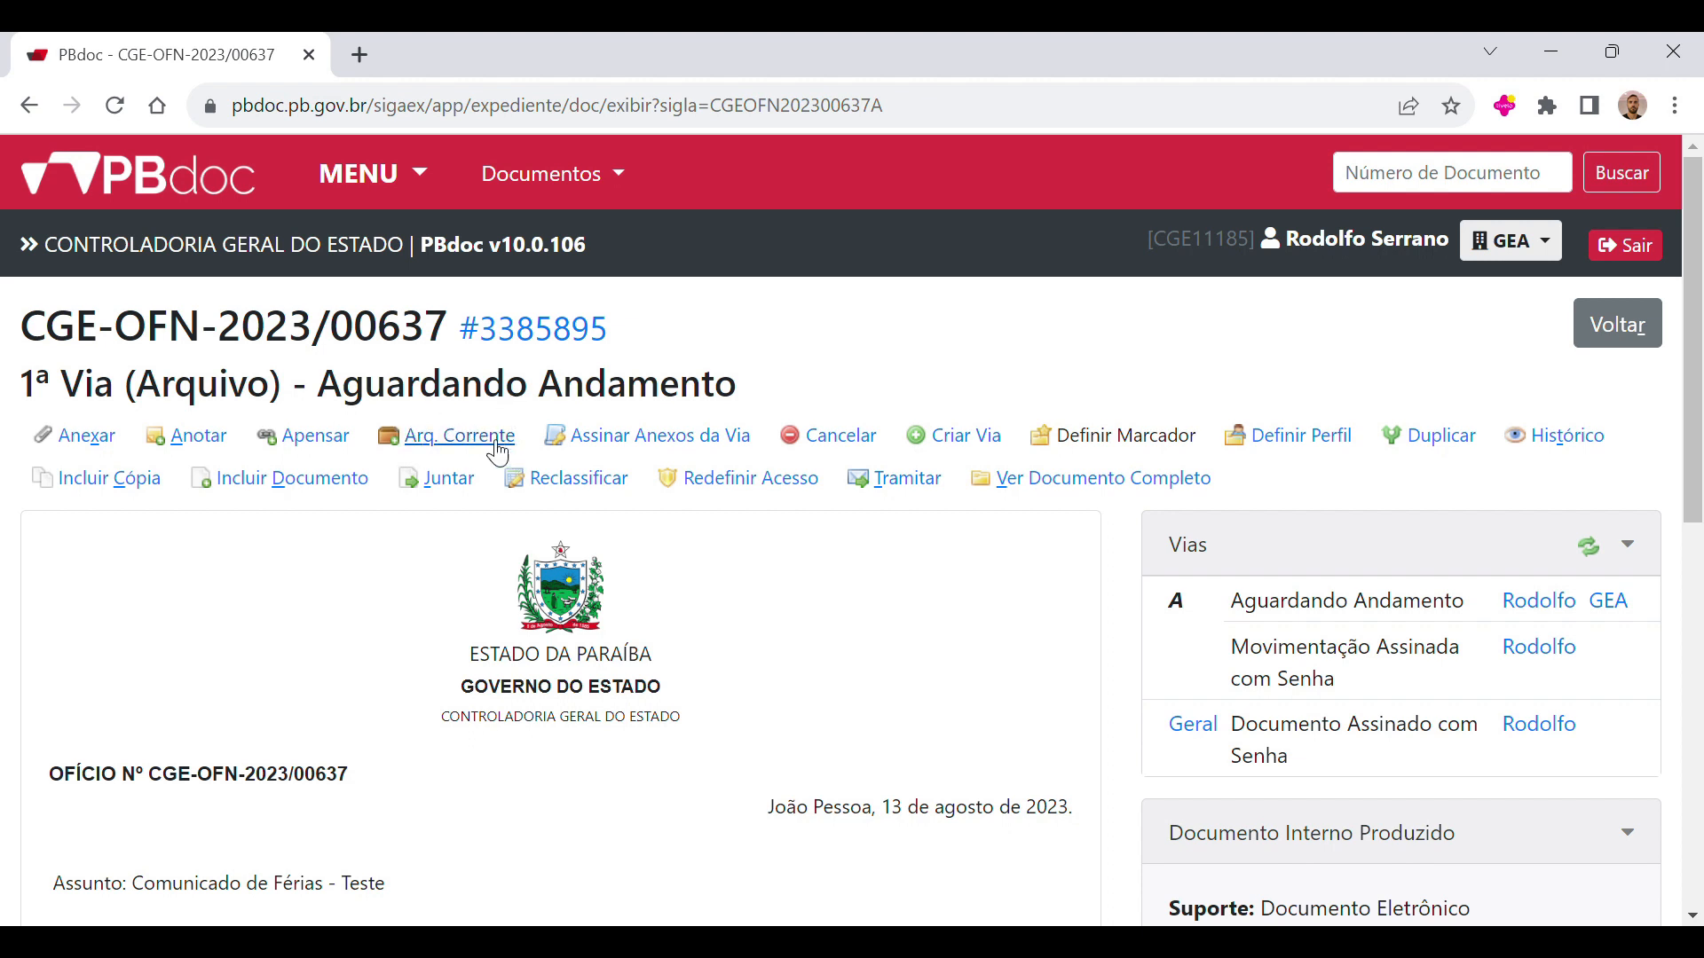
click(407, 187)
click(404, 238)
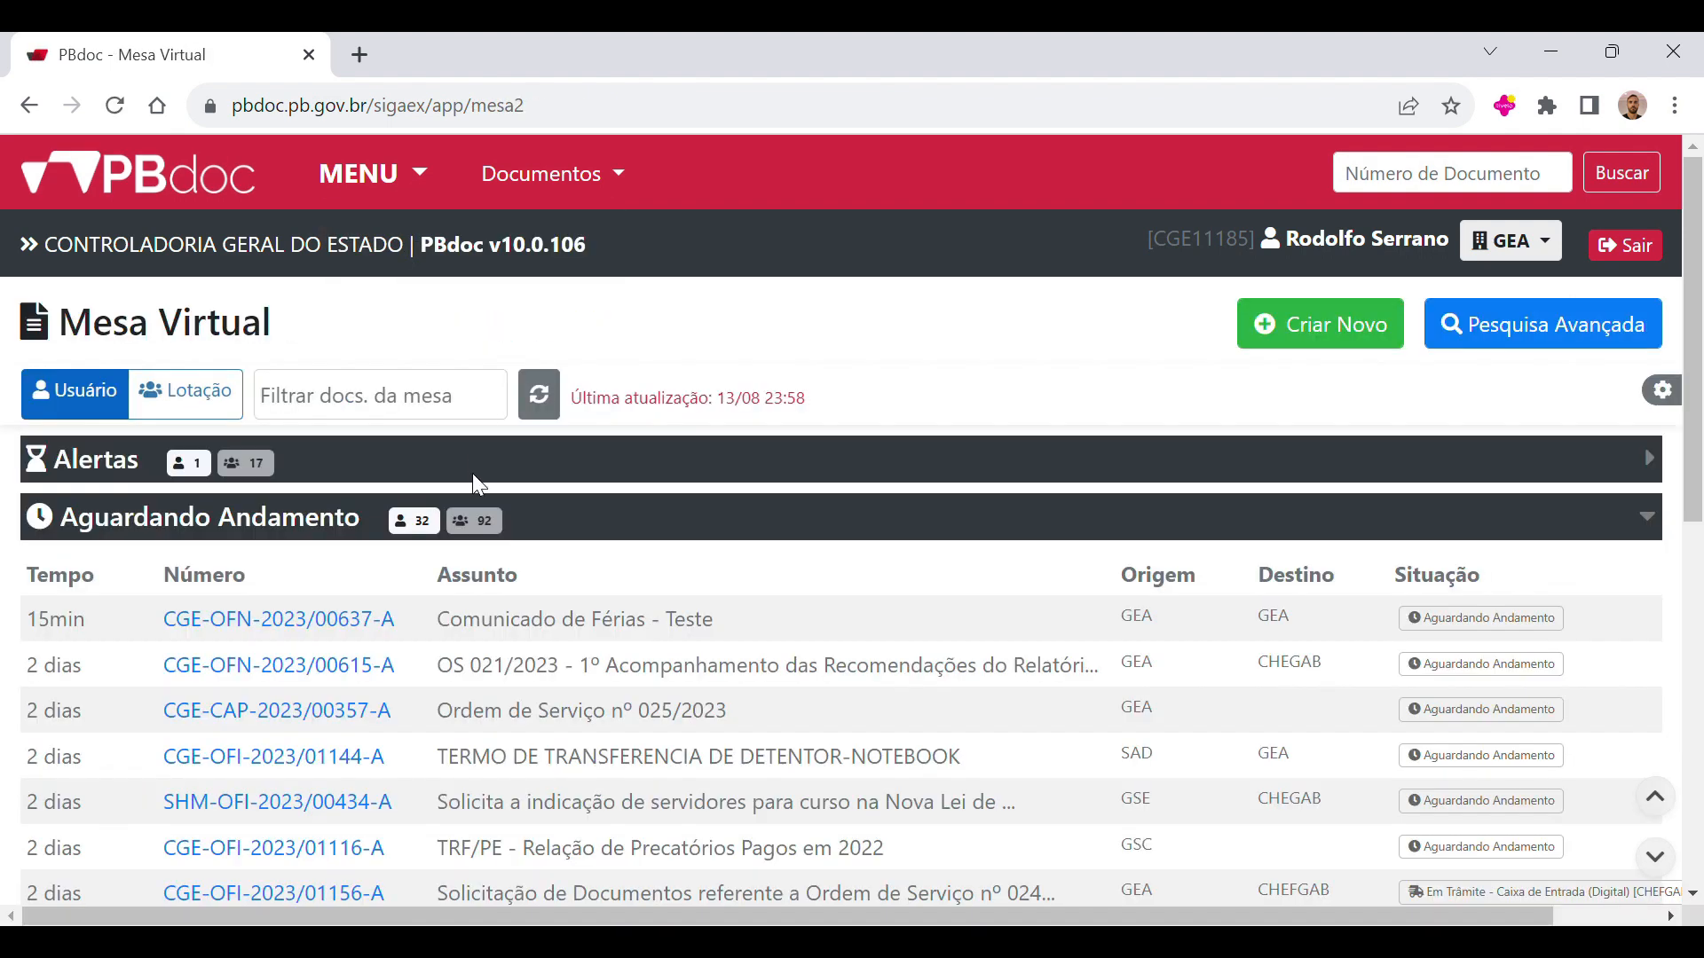
Step: Collapse and re-expand the Aguardando Andamento group, and open document CGE-OFN-2023/00637-A from it
click(244, 532)
scroll(217, 577, down, 1)
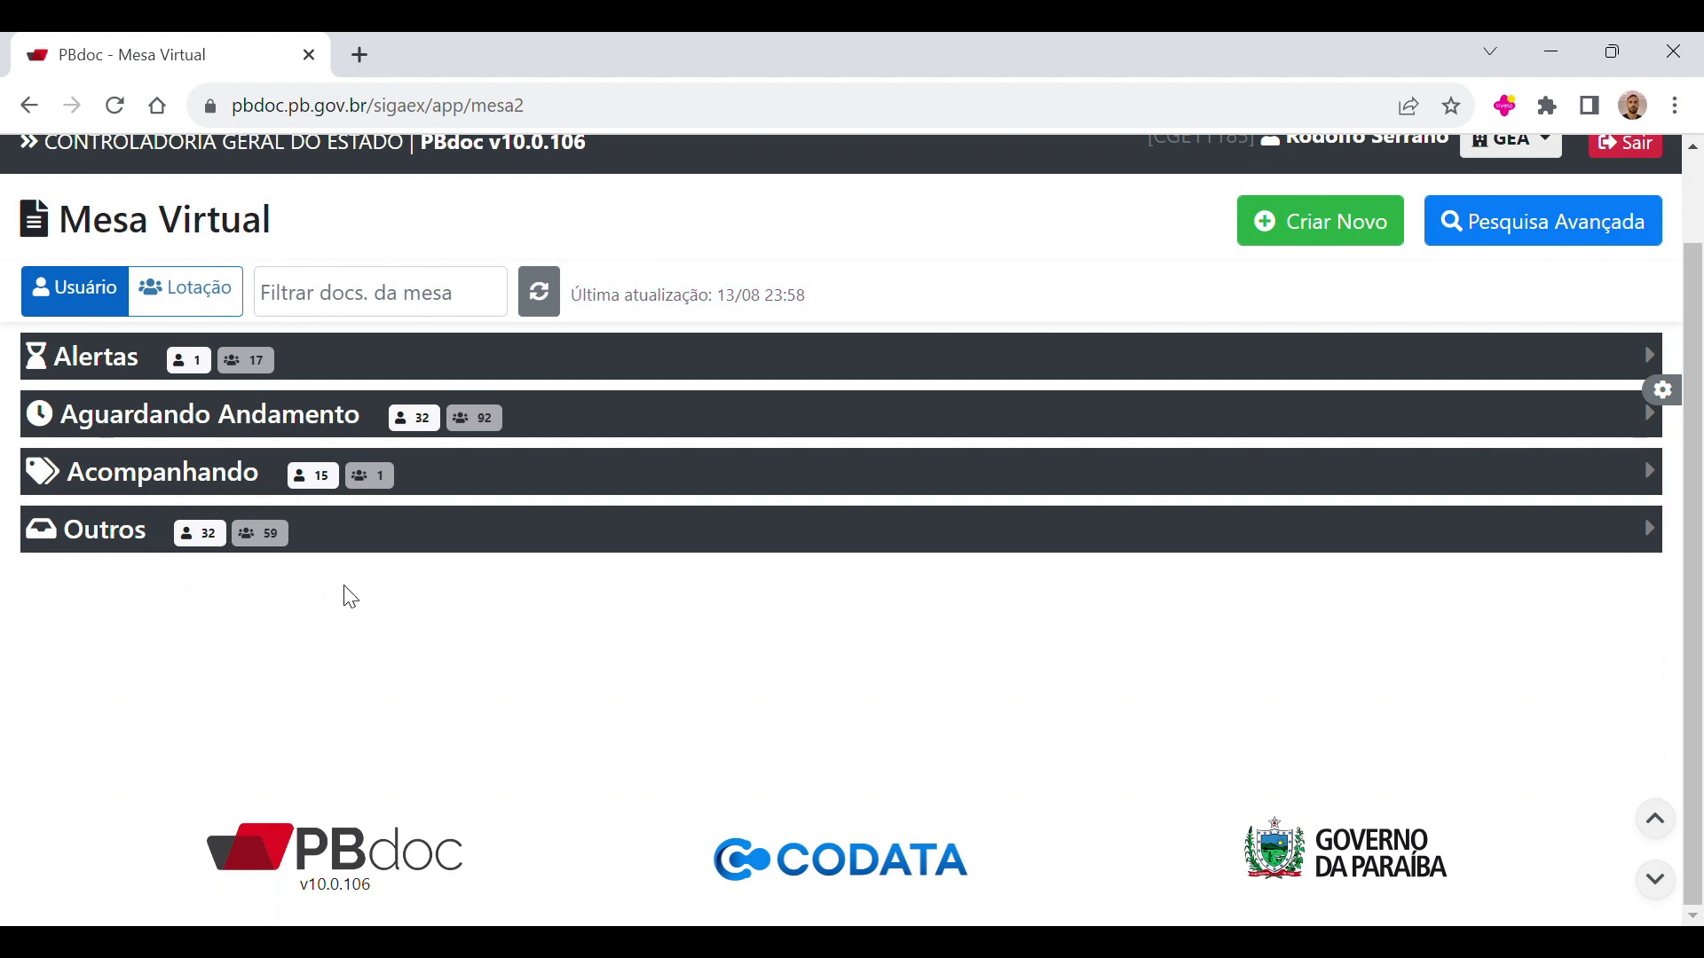
click(147, 424)
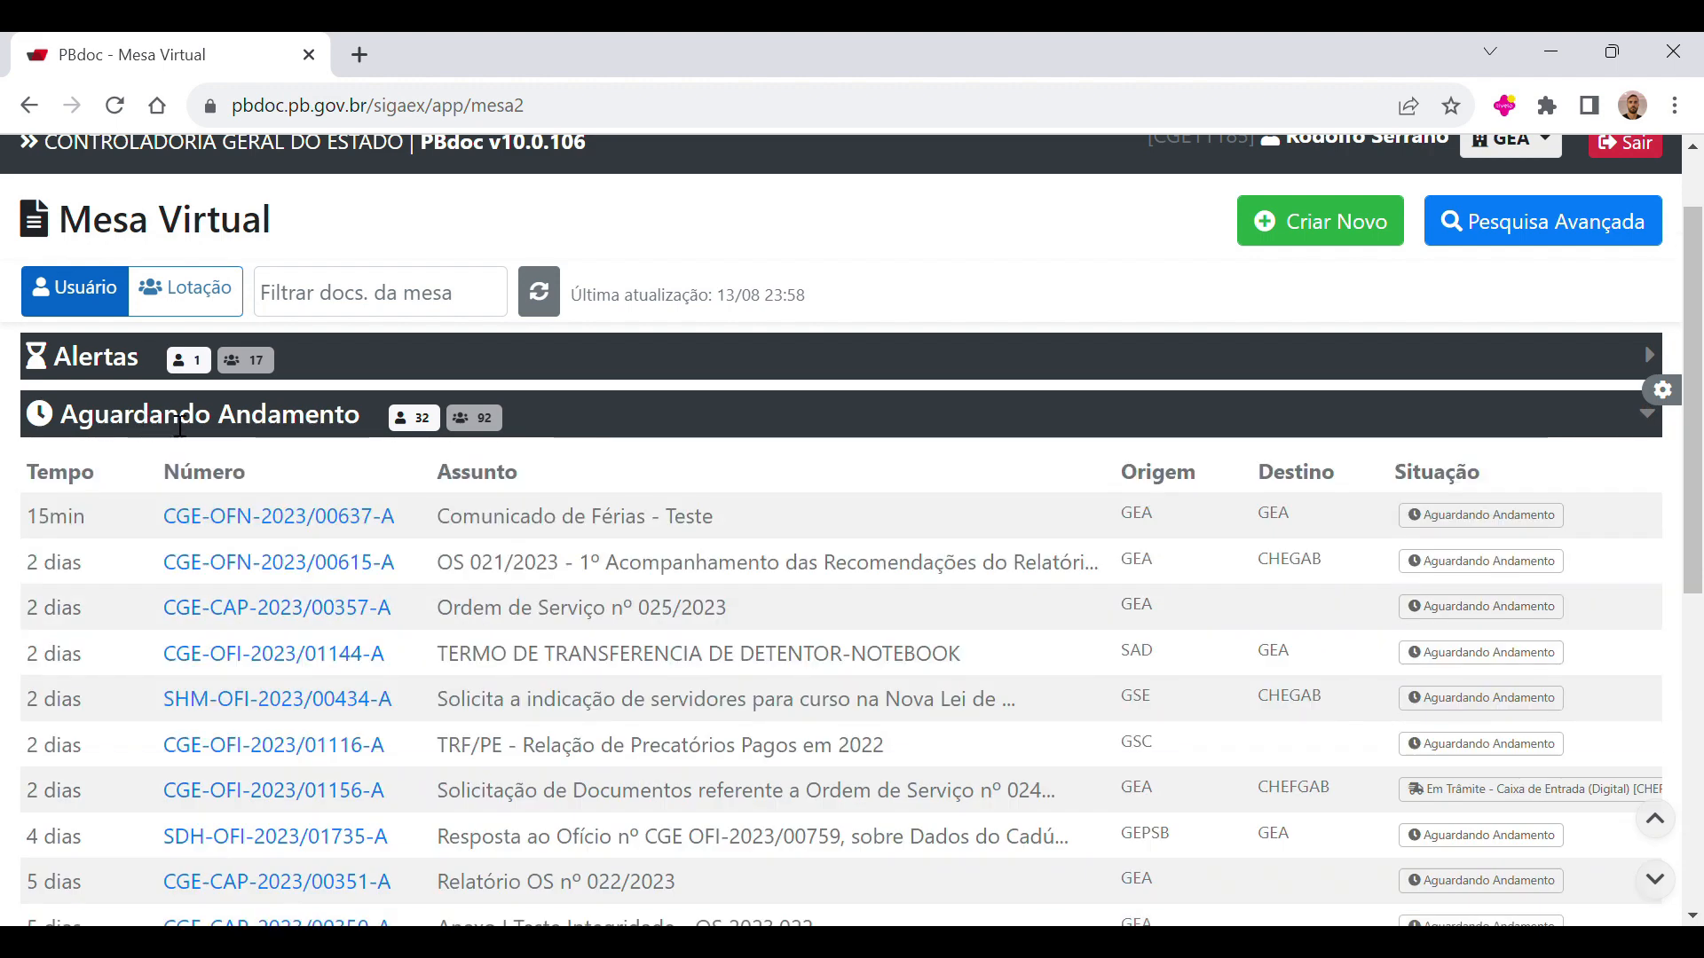
click(259, 519)
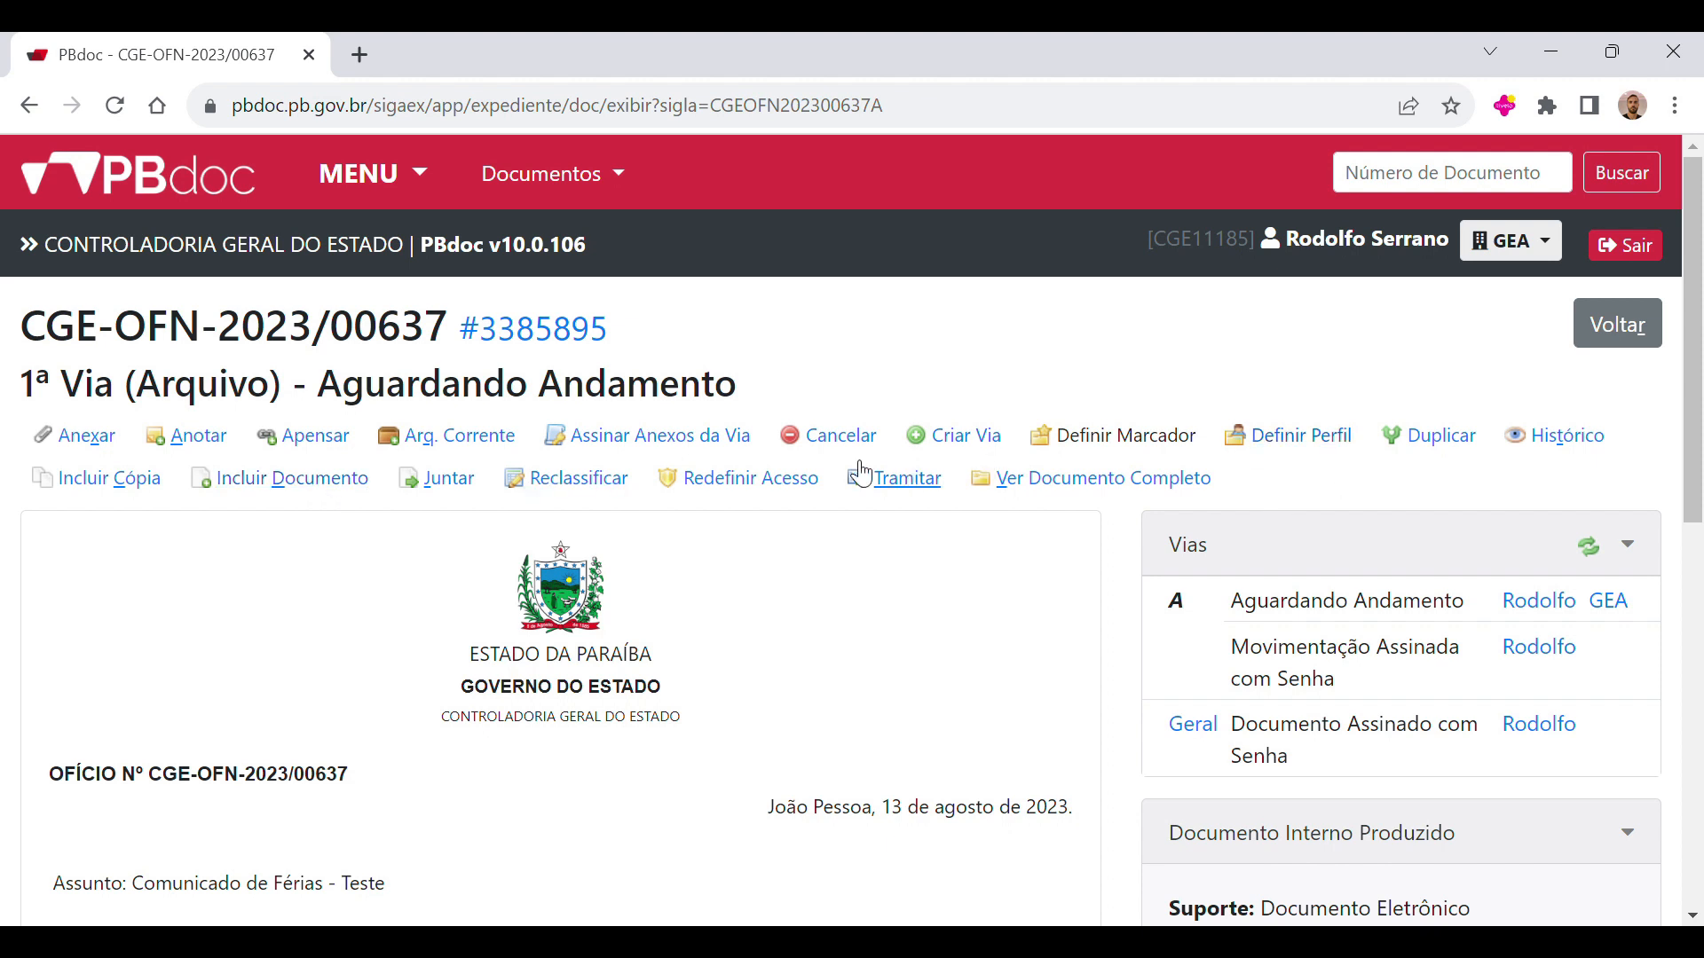
Step: Start including a new Despacho document in CGE-OFN-2023/00637-A and look over its form fields
click(315, 495)
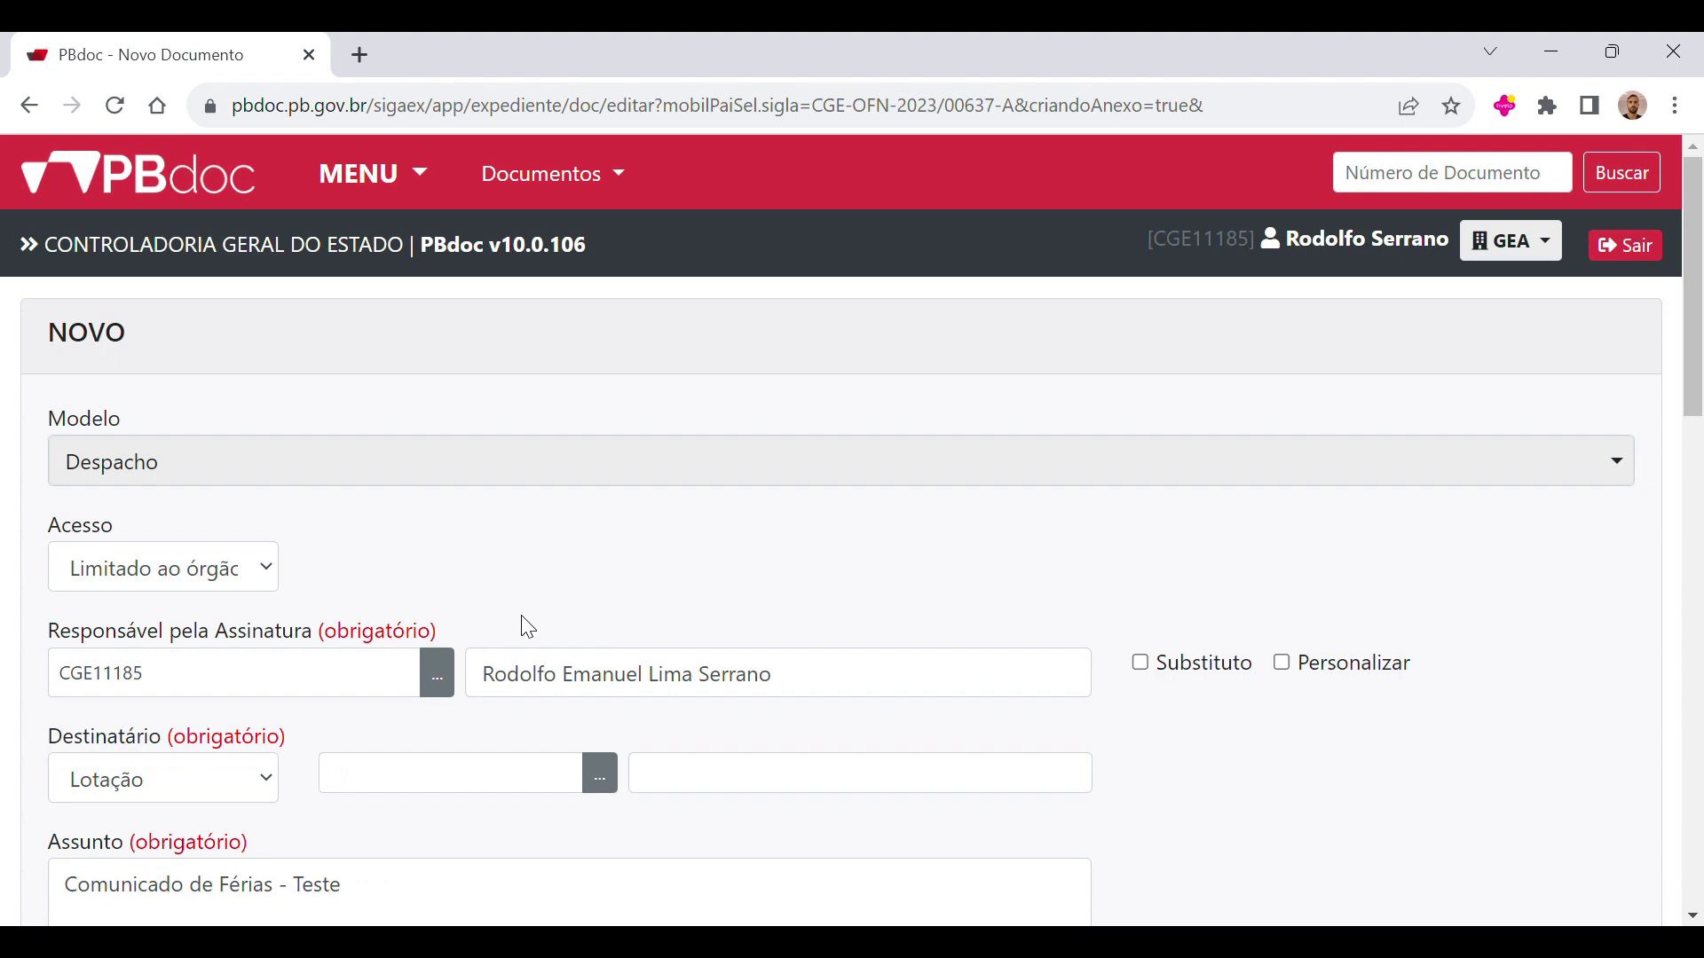
scroll(305, 494, down, 3)
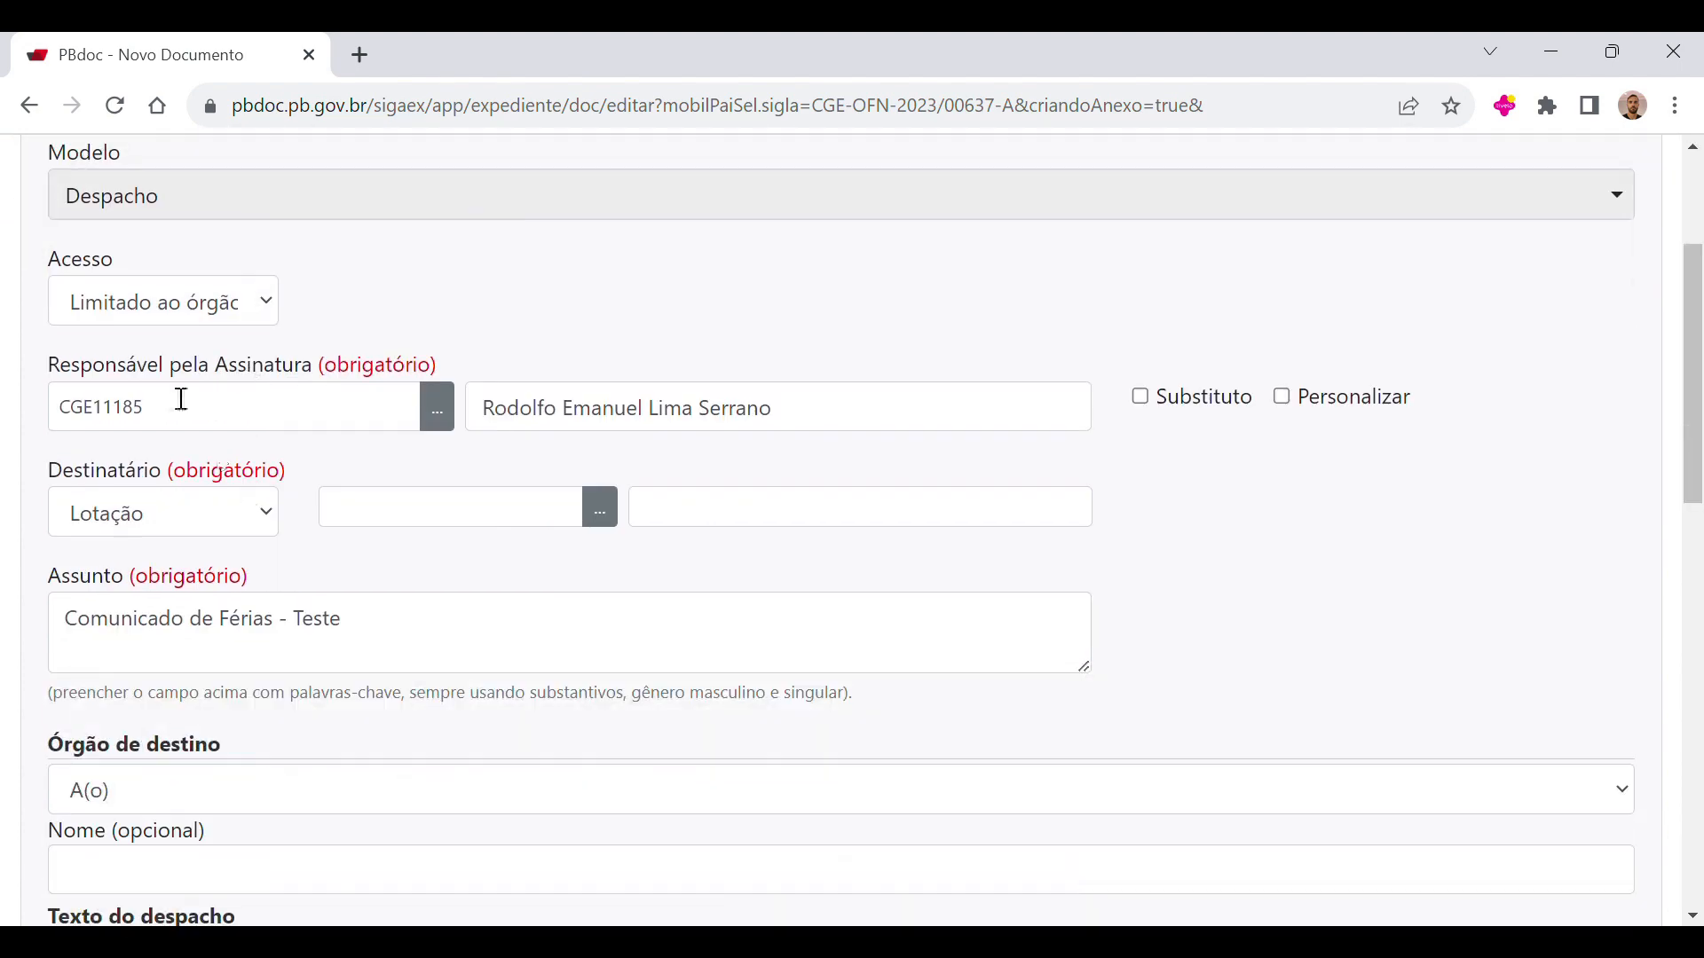
scroll(642, 438, up, 1)
scroll(766, 484, down, 1)
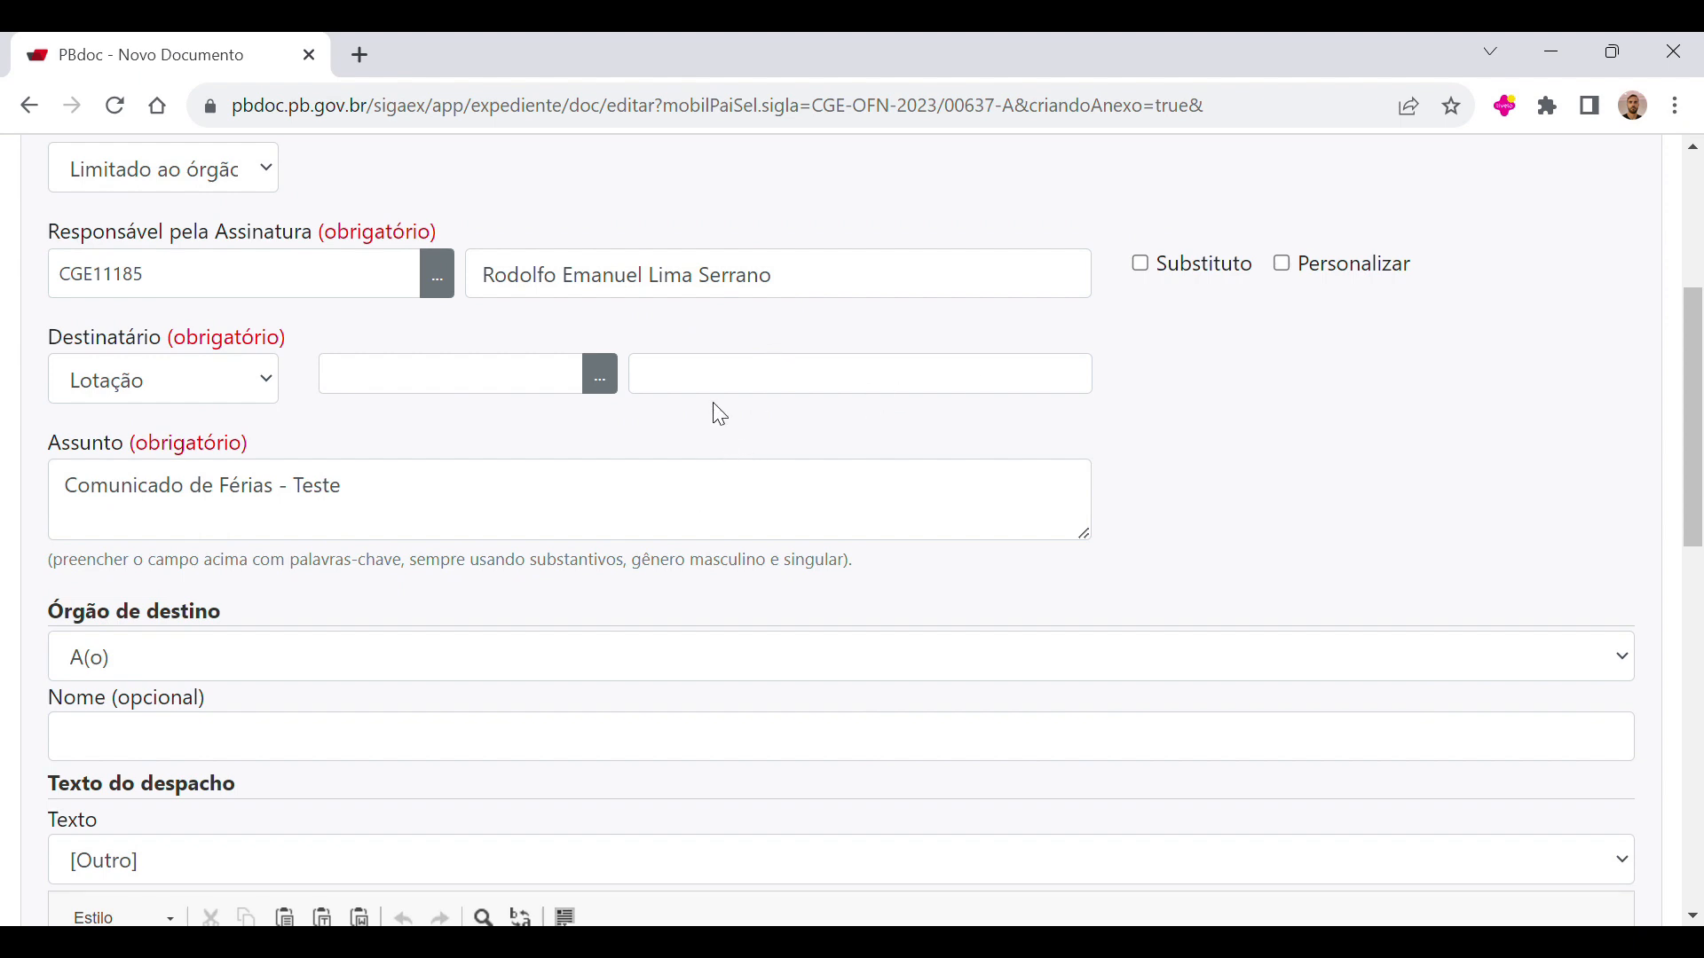
Step: Search the units for "arquivo" and select CGE-ARQUIVO as the recipient of the despacho
click(487, 384)
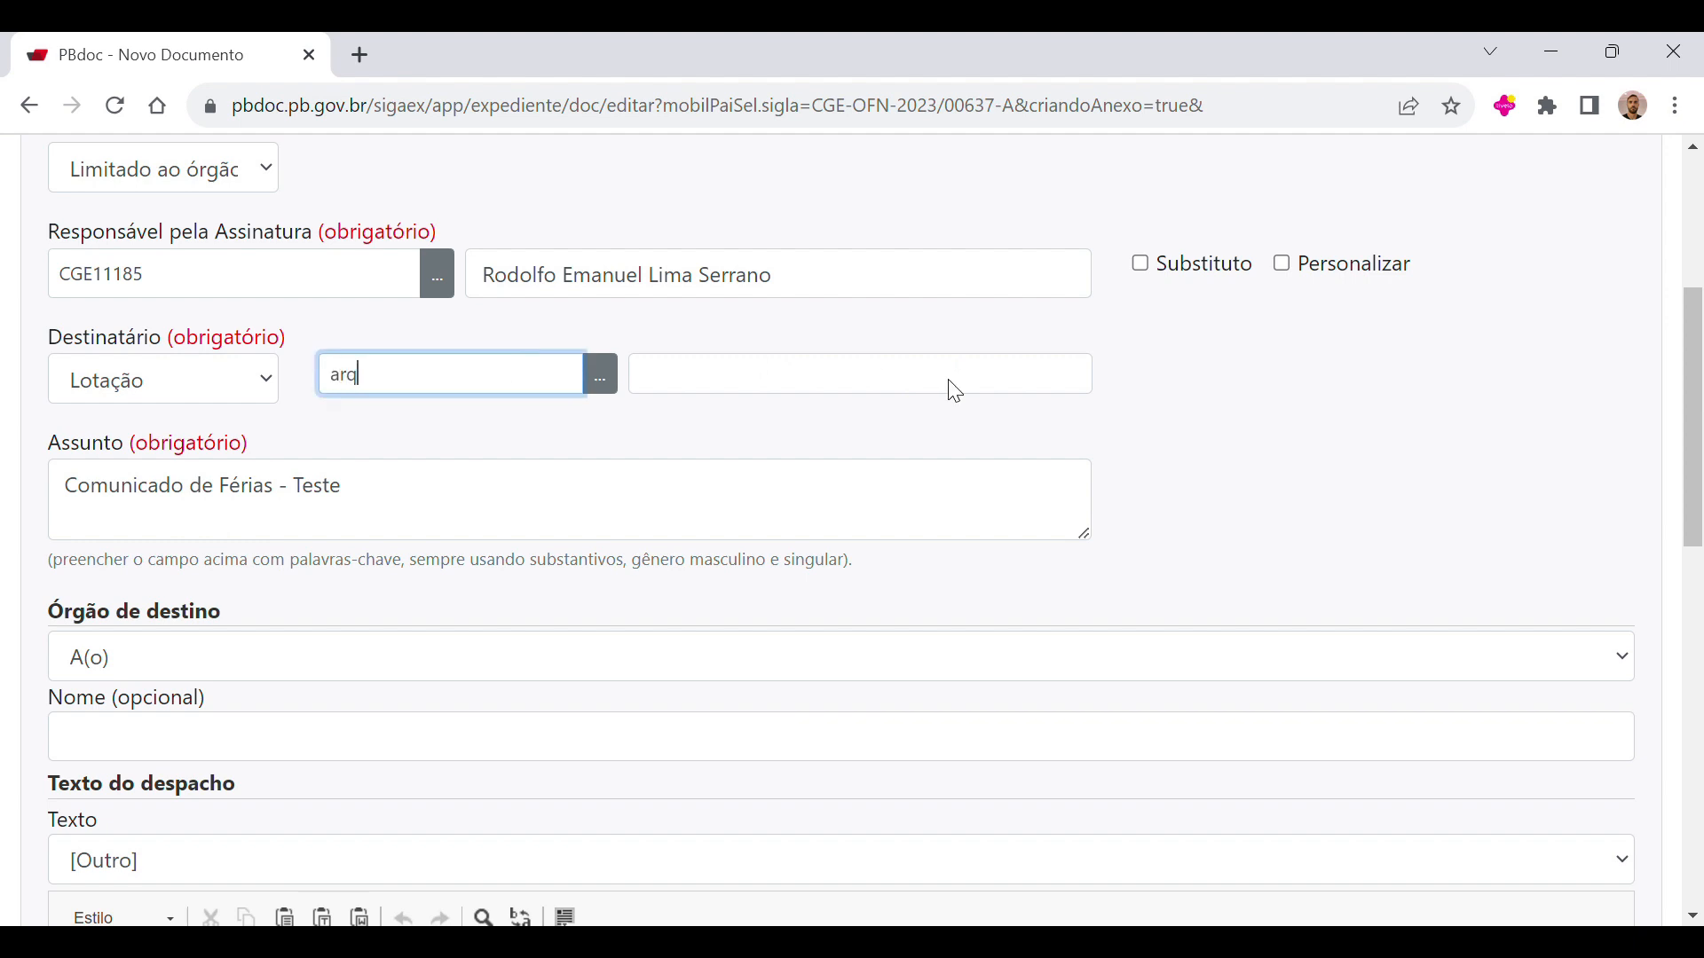
click(611, 387)
click(347, 467)
text(a)
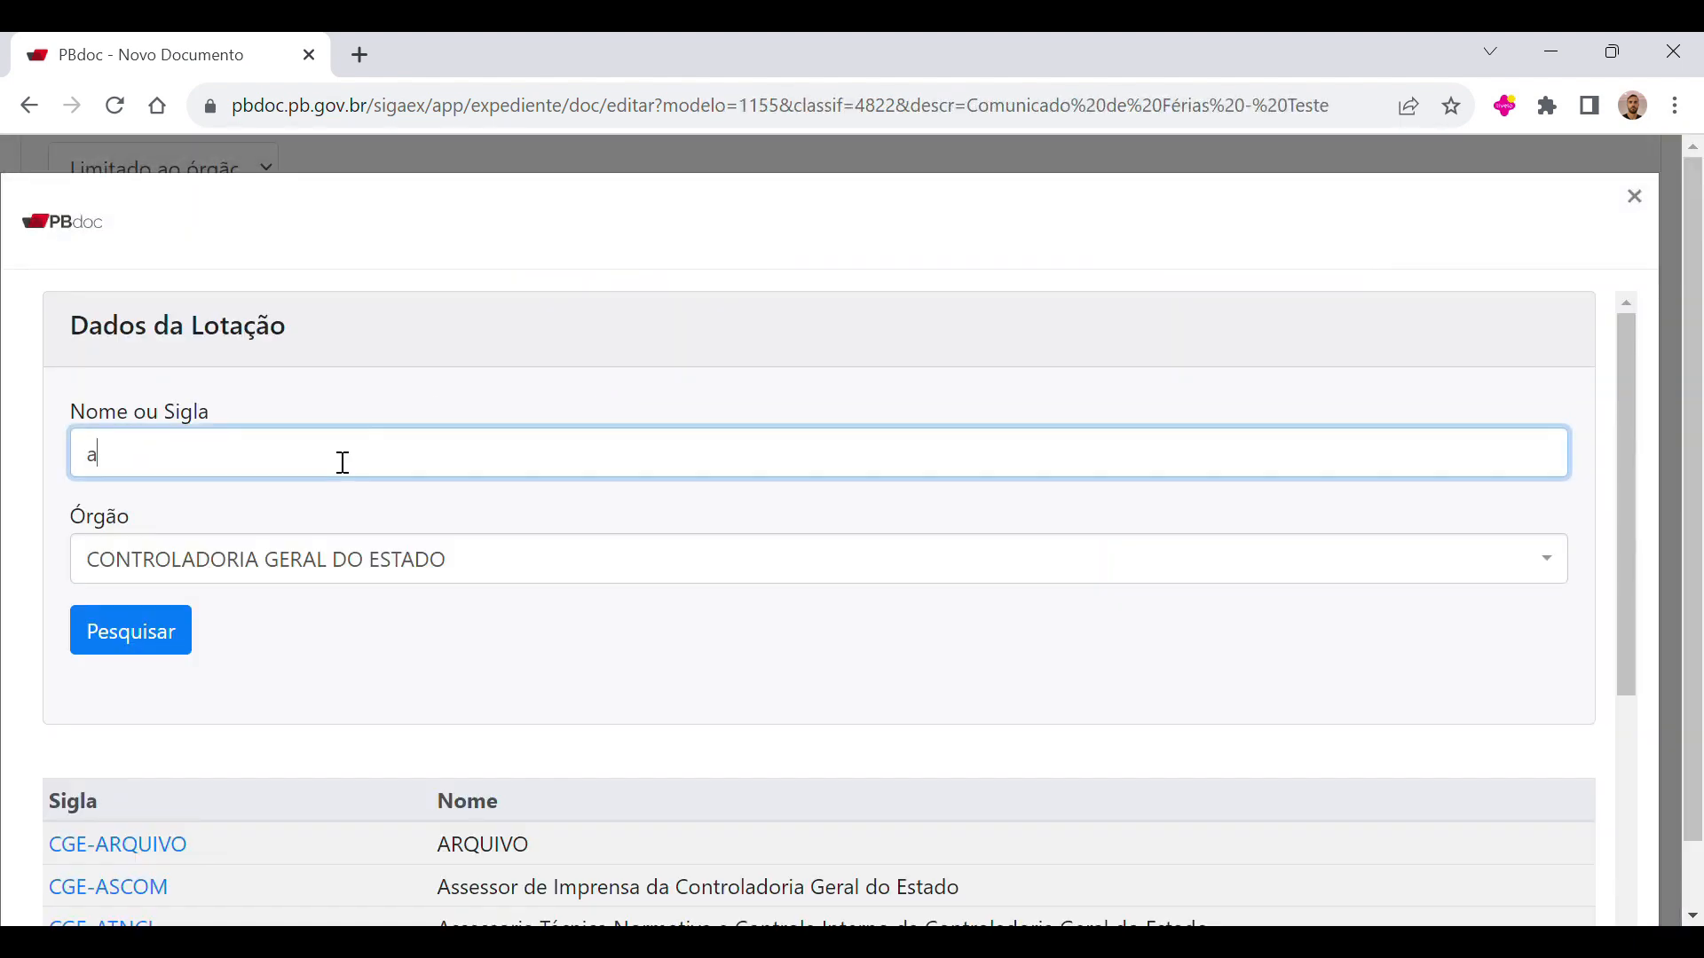
text(rquivo)
click(163, 628)
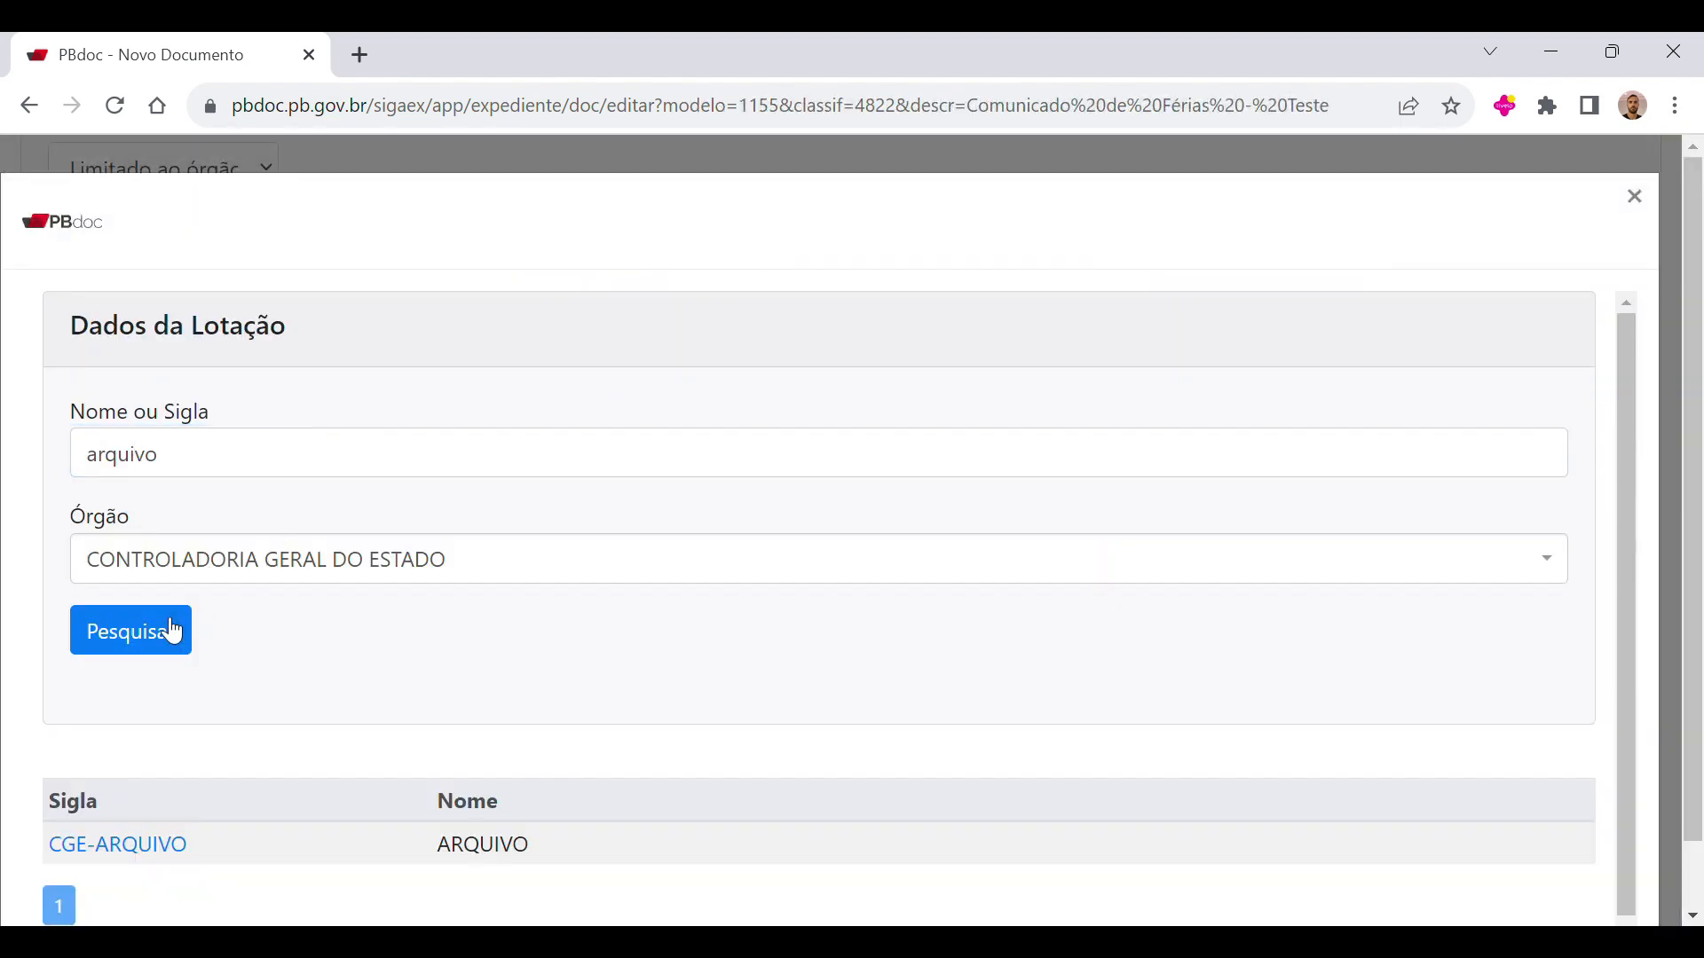
click(148, 841)
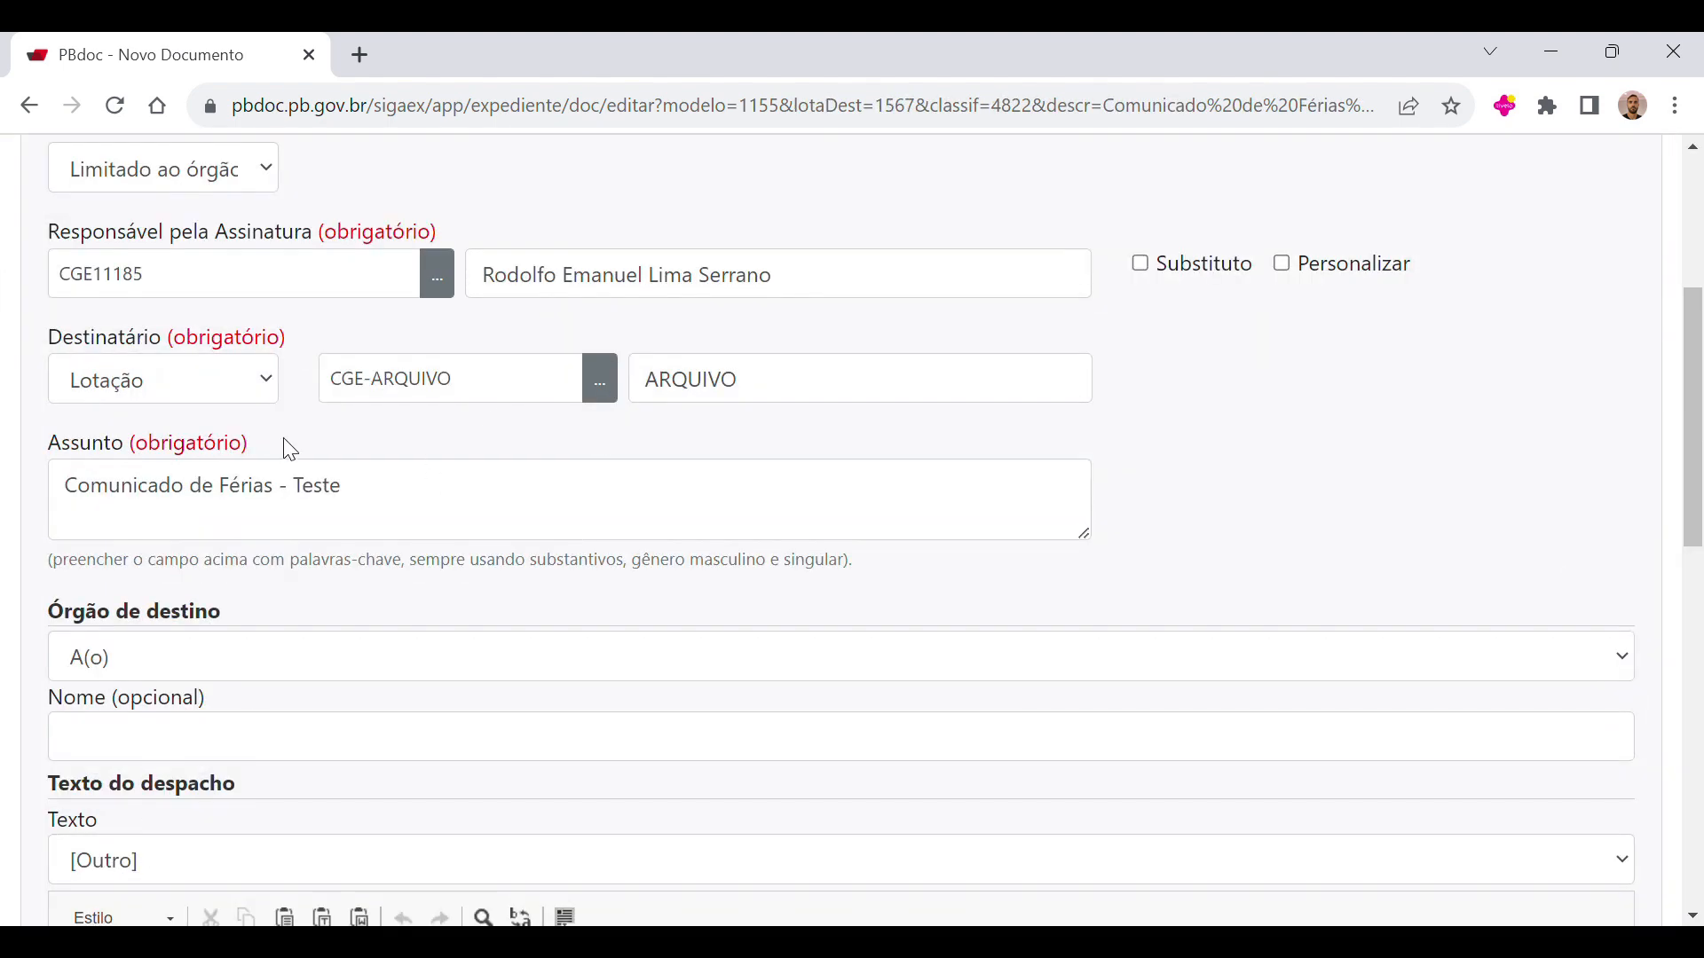
Step: Write "Para arquivamento." and the closing "Atenciosamene," on a separate line as the despacho text
scroll(261, 440, down, 5)
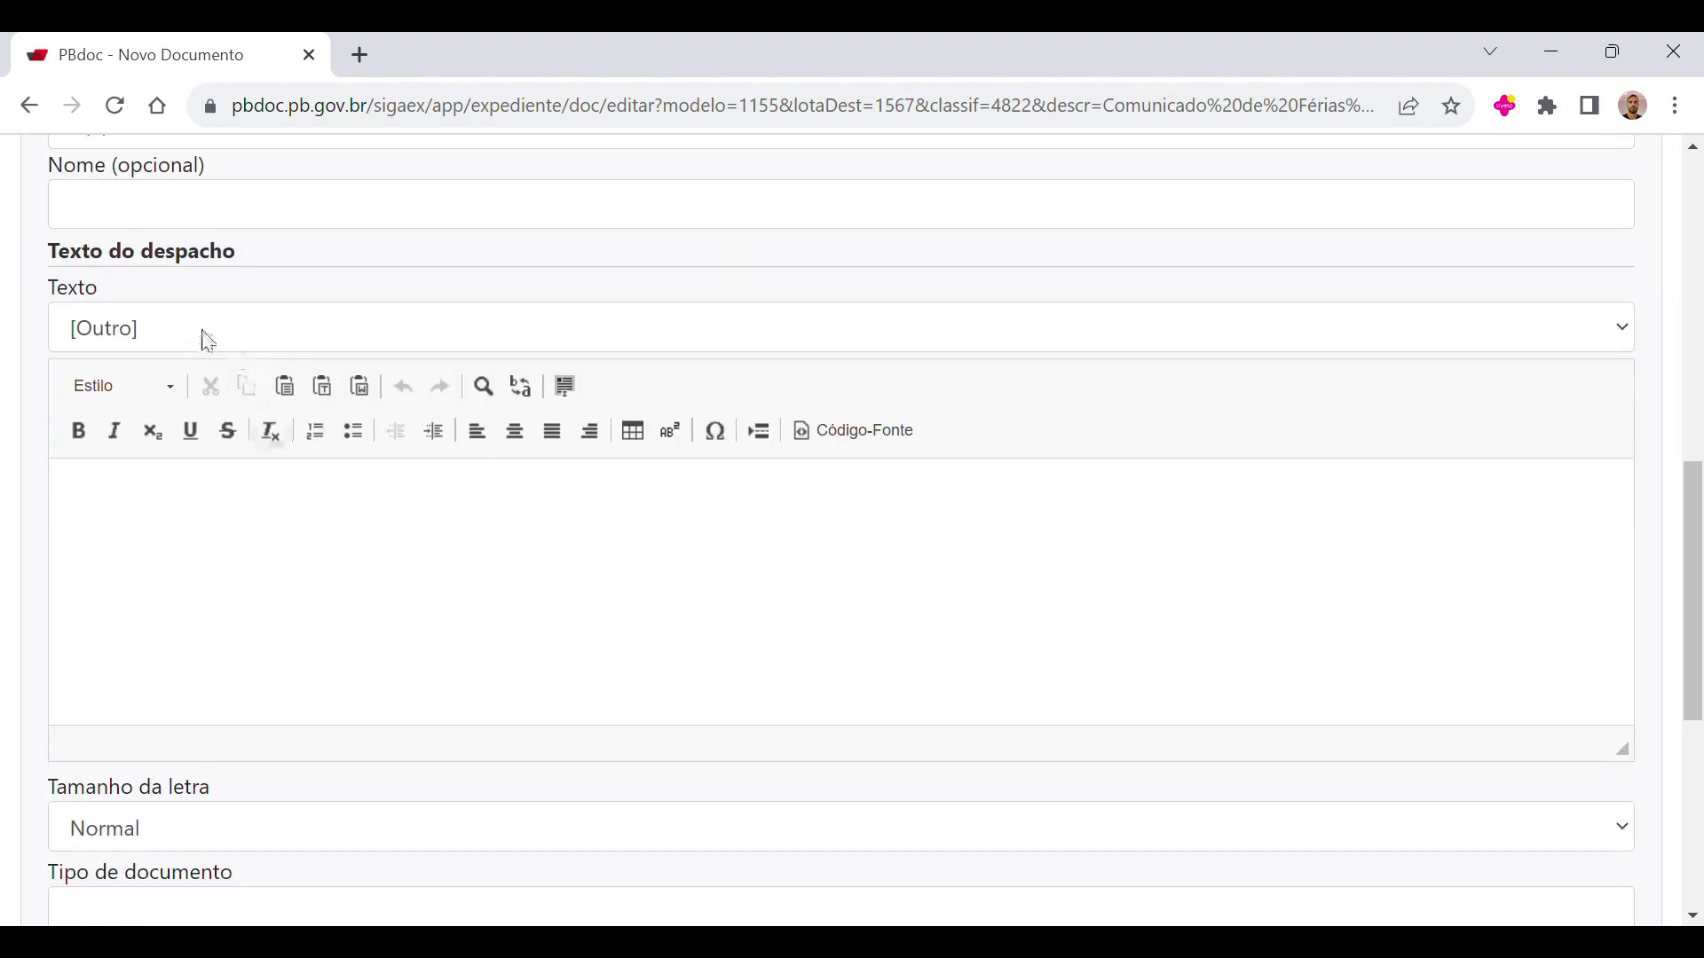
click(257, 529)
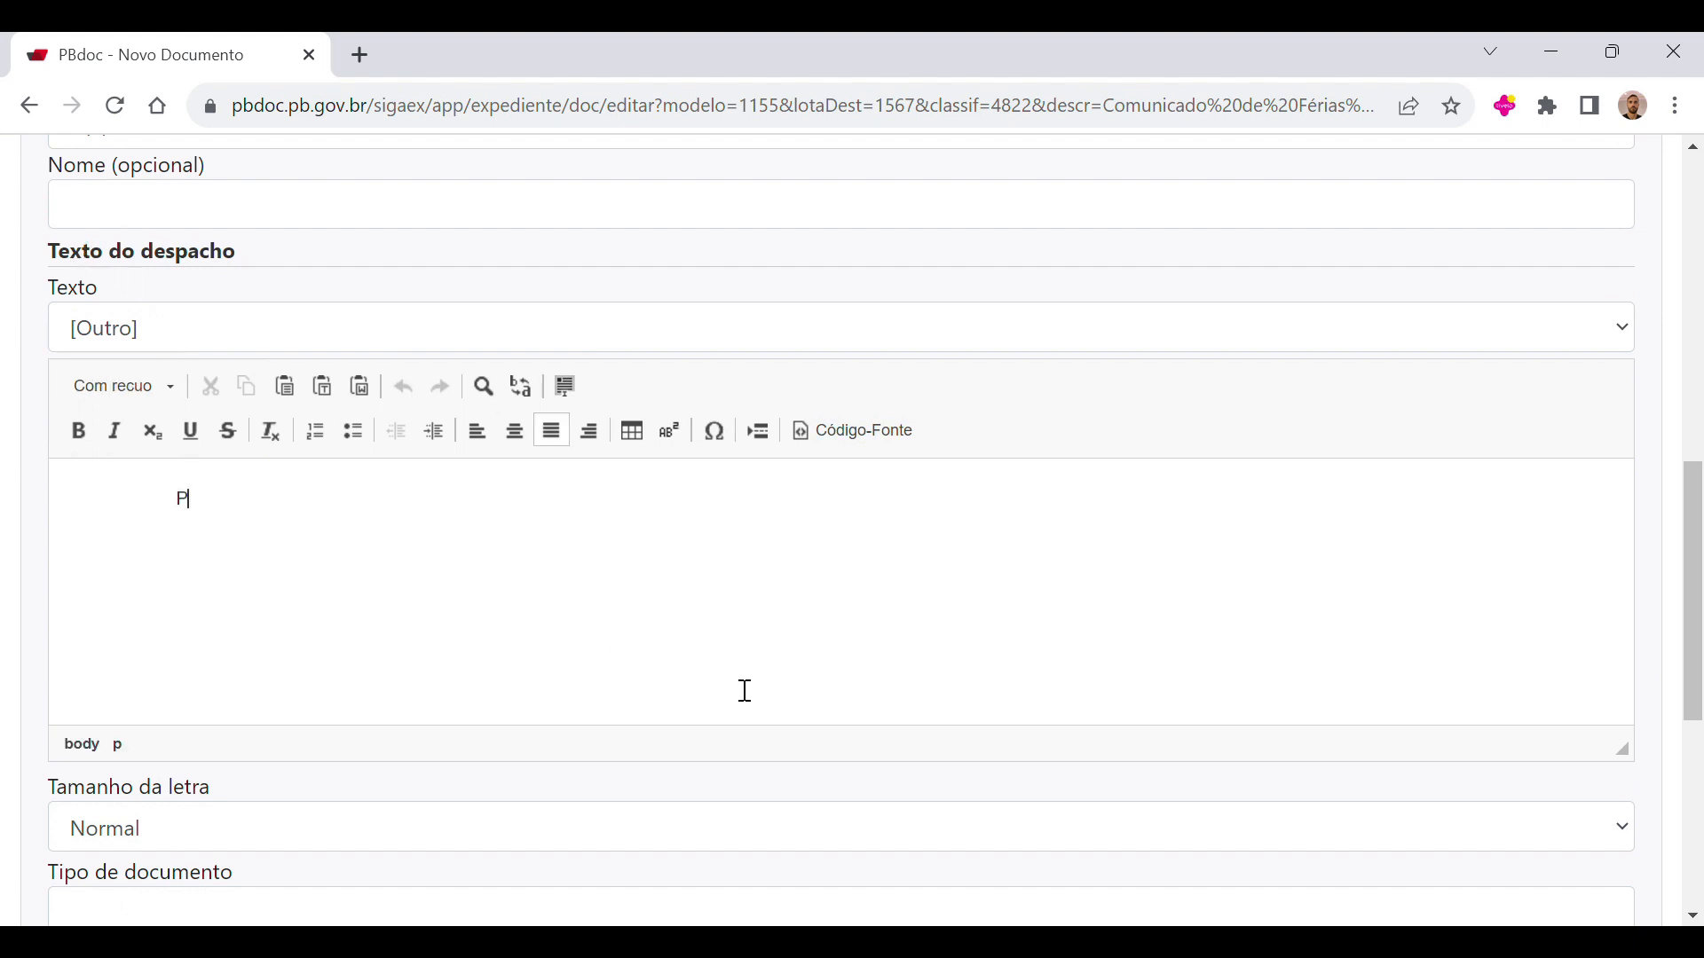
text(Para arquivamento. Atenciosmanet,e)
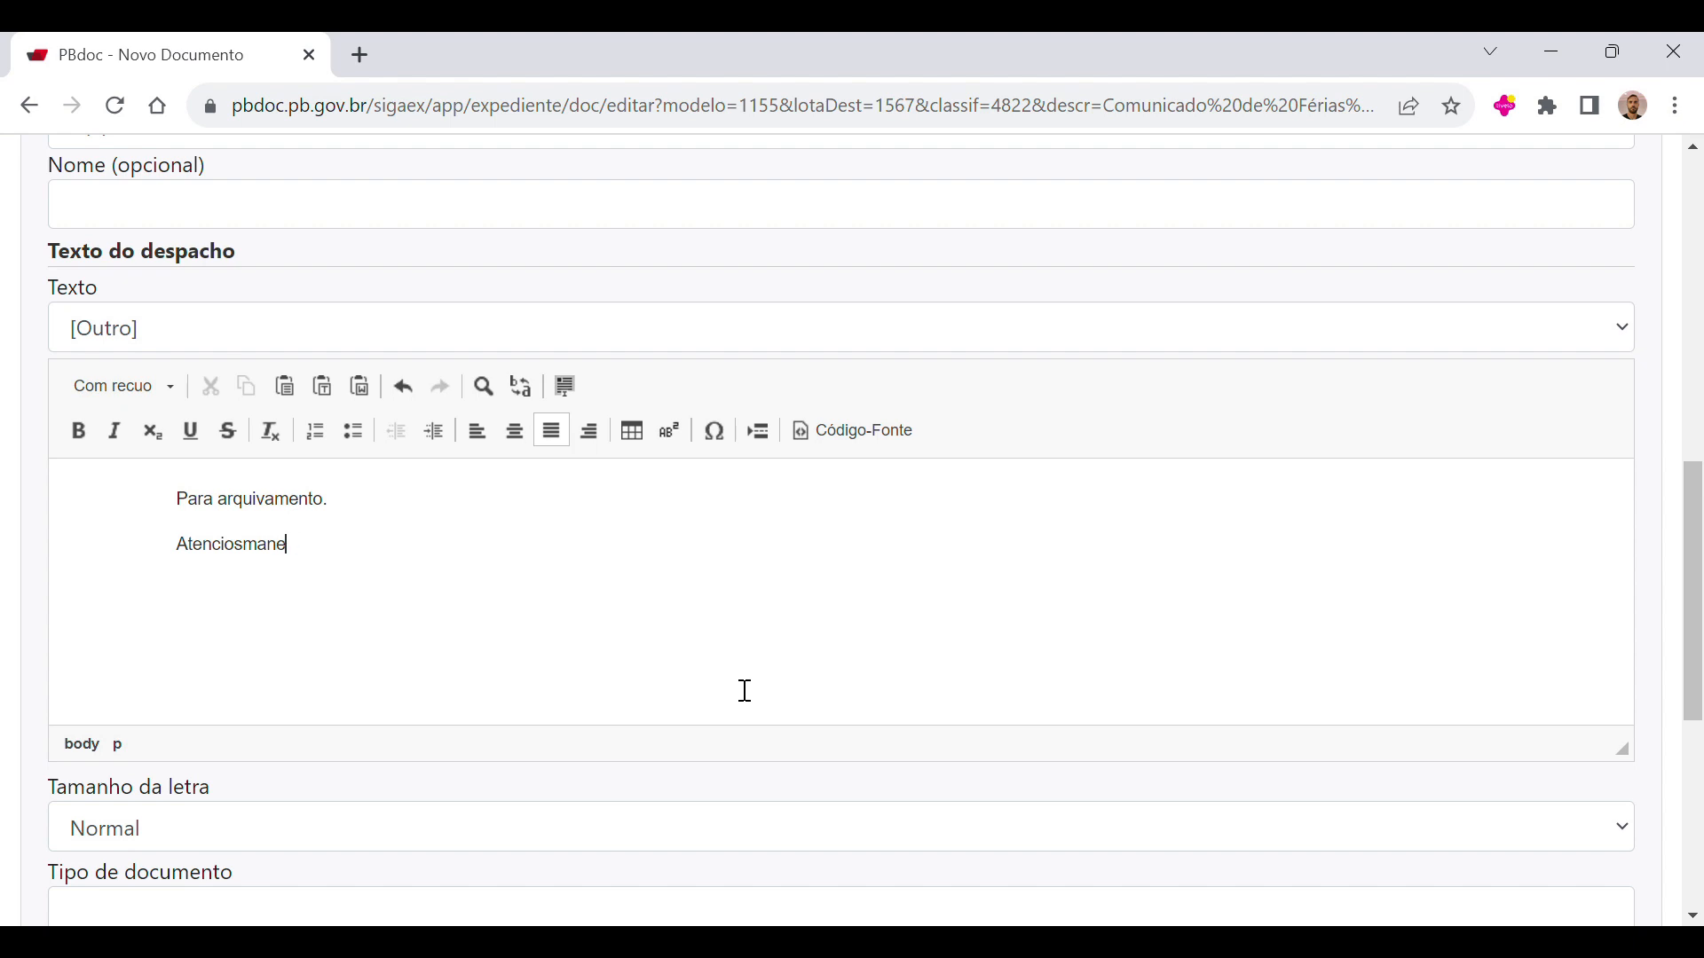
key(BackSpace)
text(ame)
Step: Review the filled-in despacho form down to its finalize-and-sign option, and return to the Mesa Virtual without signing
scroll(591, 642, down, 3)
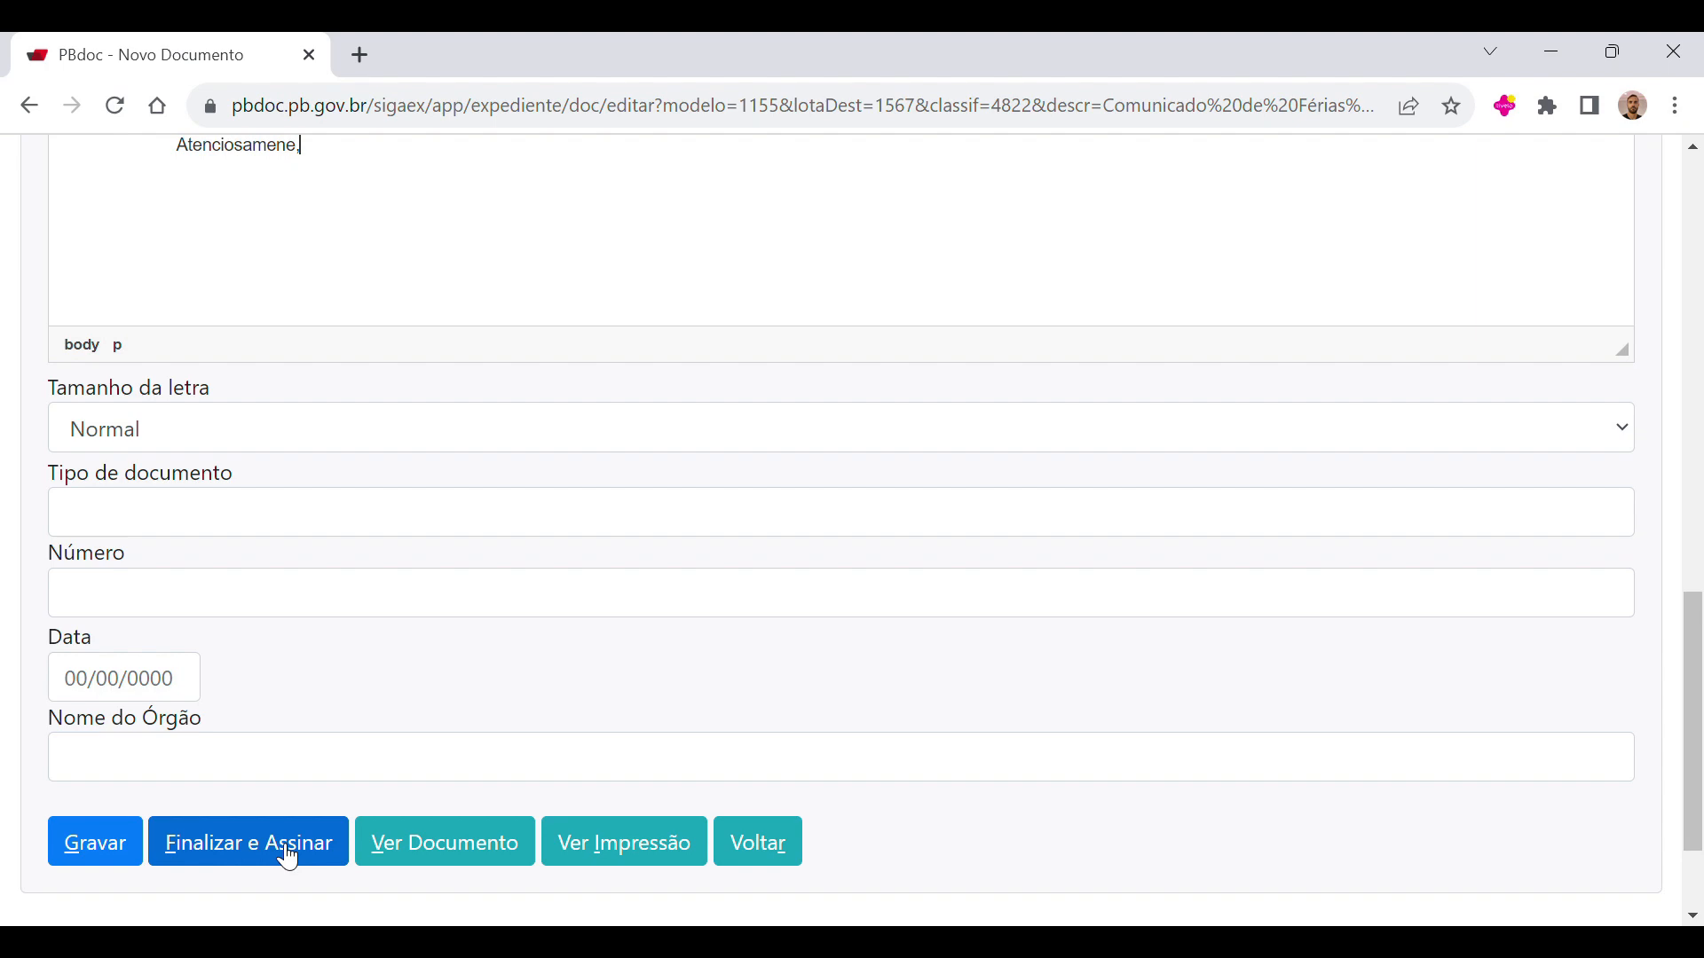
scroll(1083, 704, up, 10)
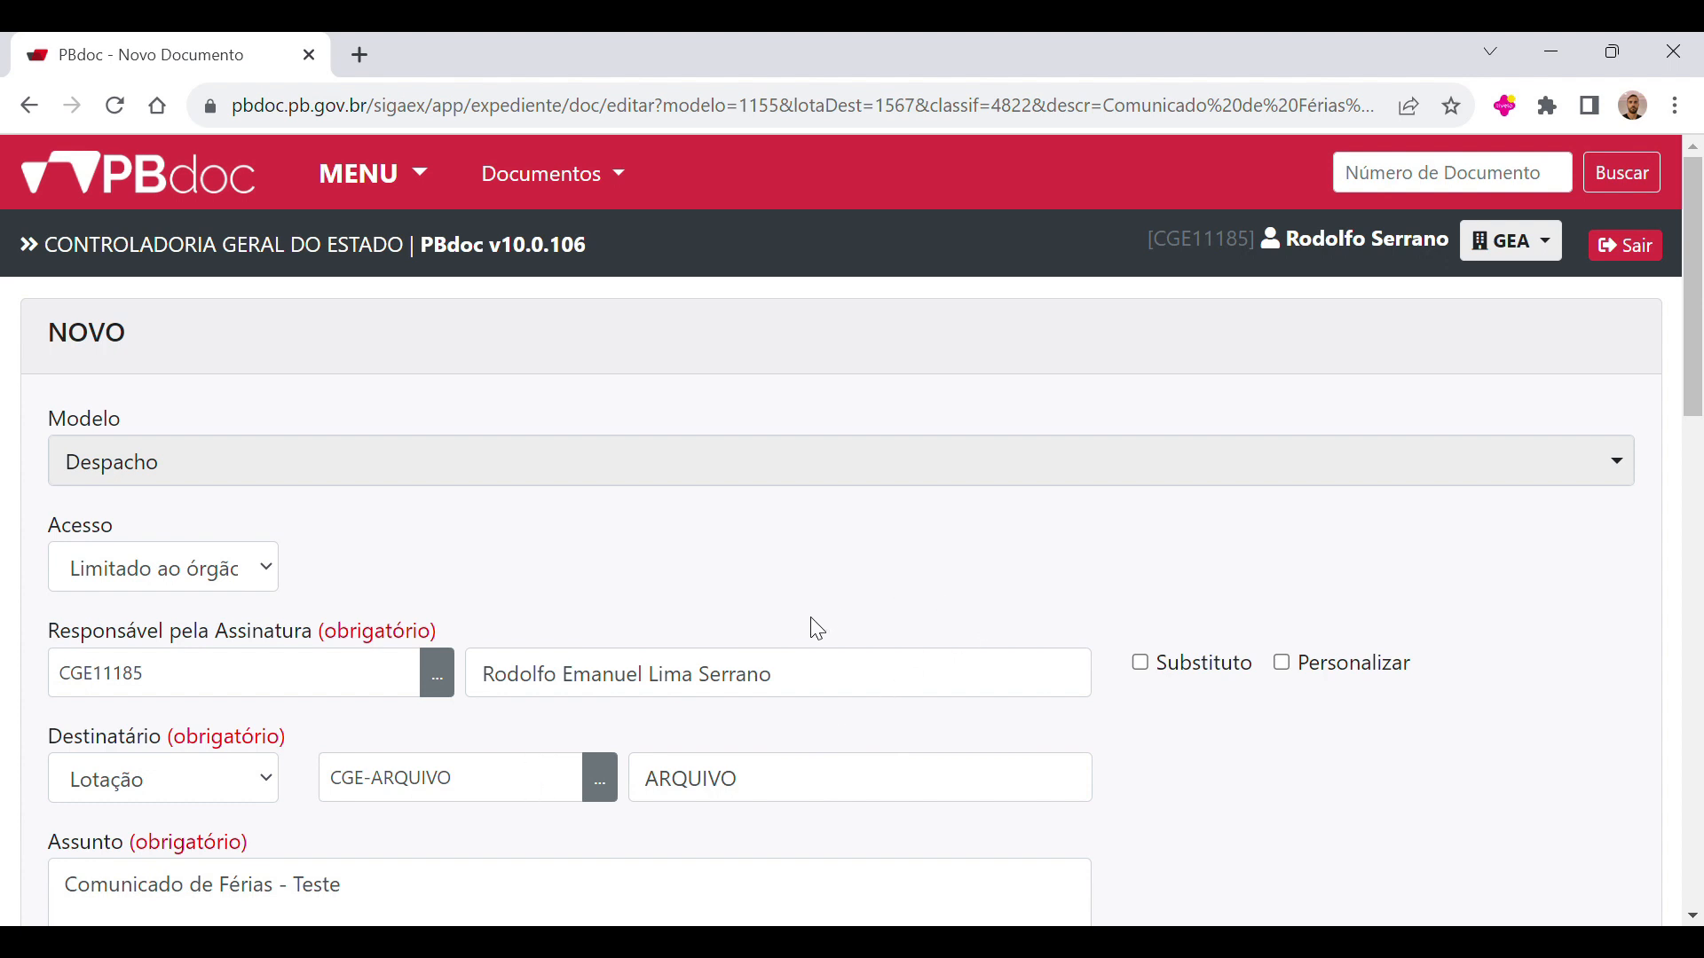
scroll(739, 701, down, 9)
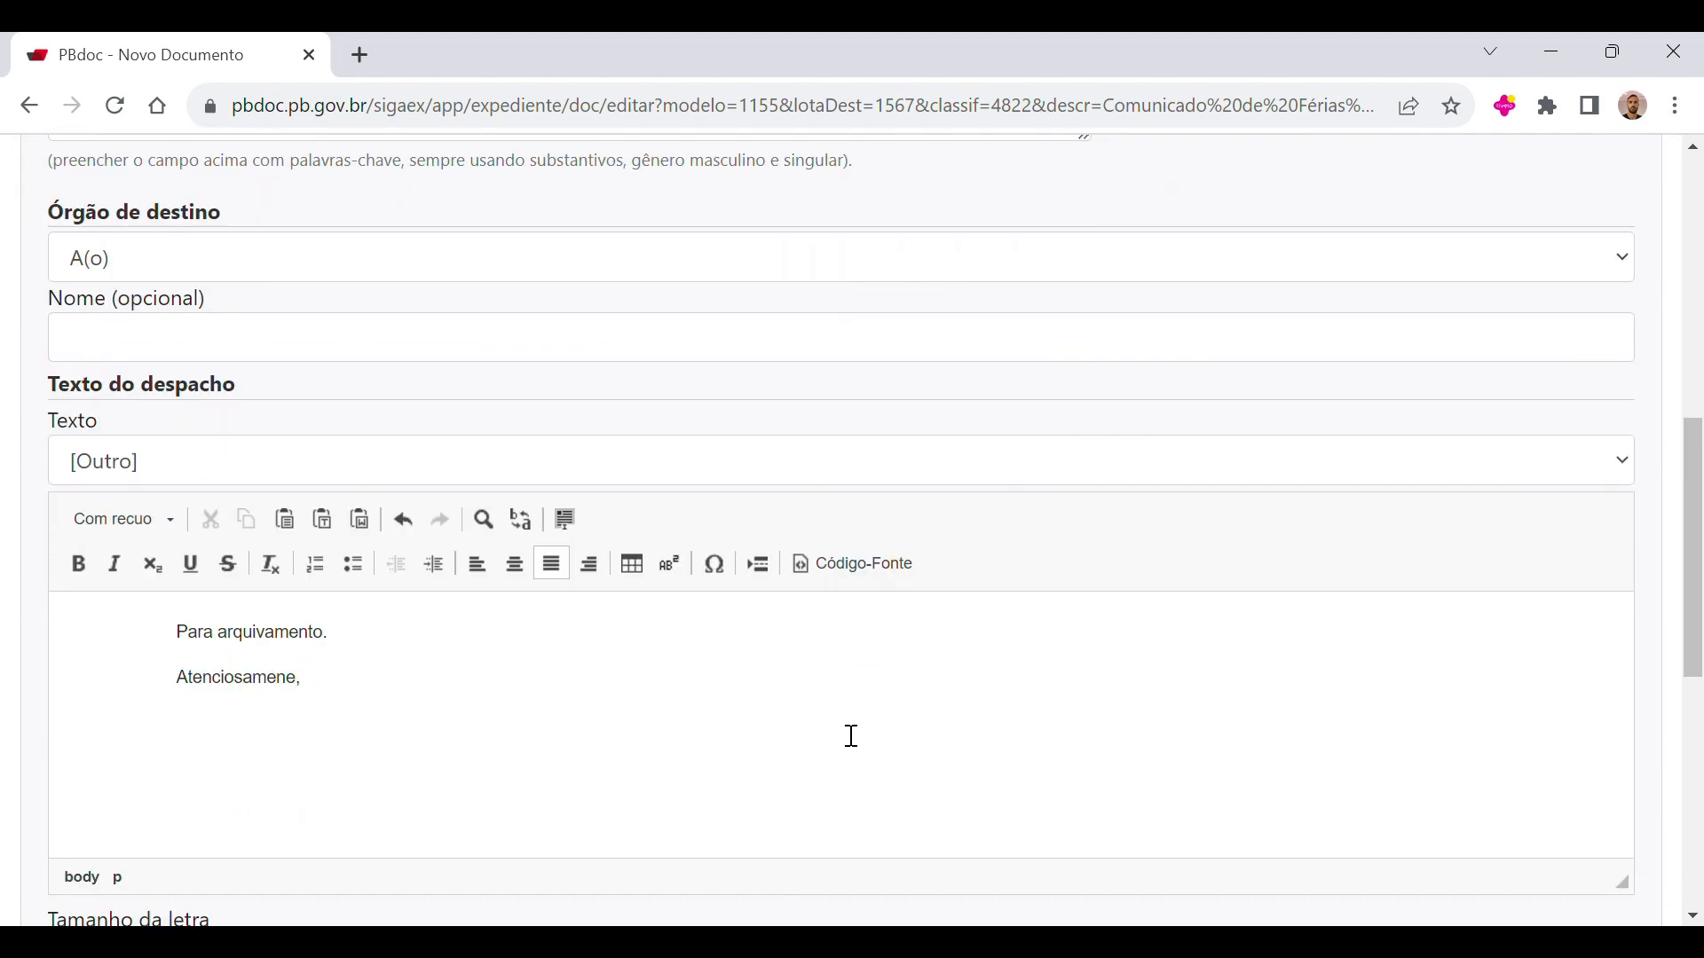
scroll(853, 737, down, 8)
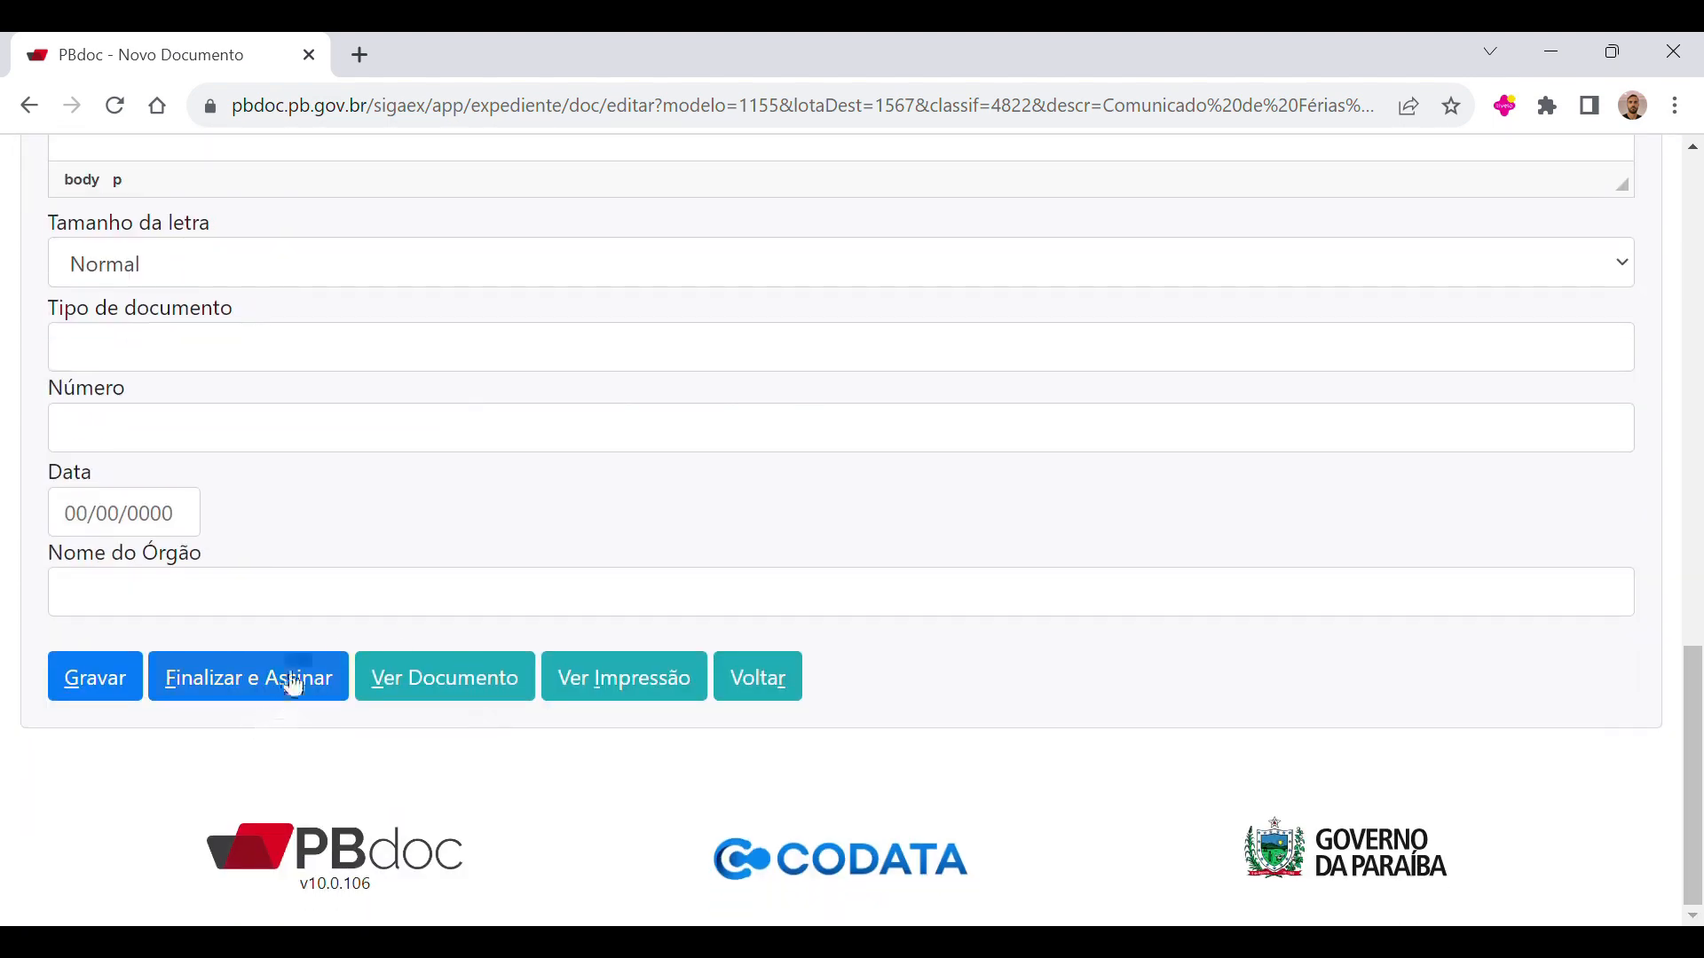
scroll(1662, 362, up, 6)
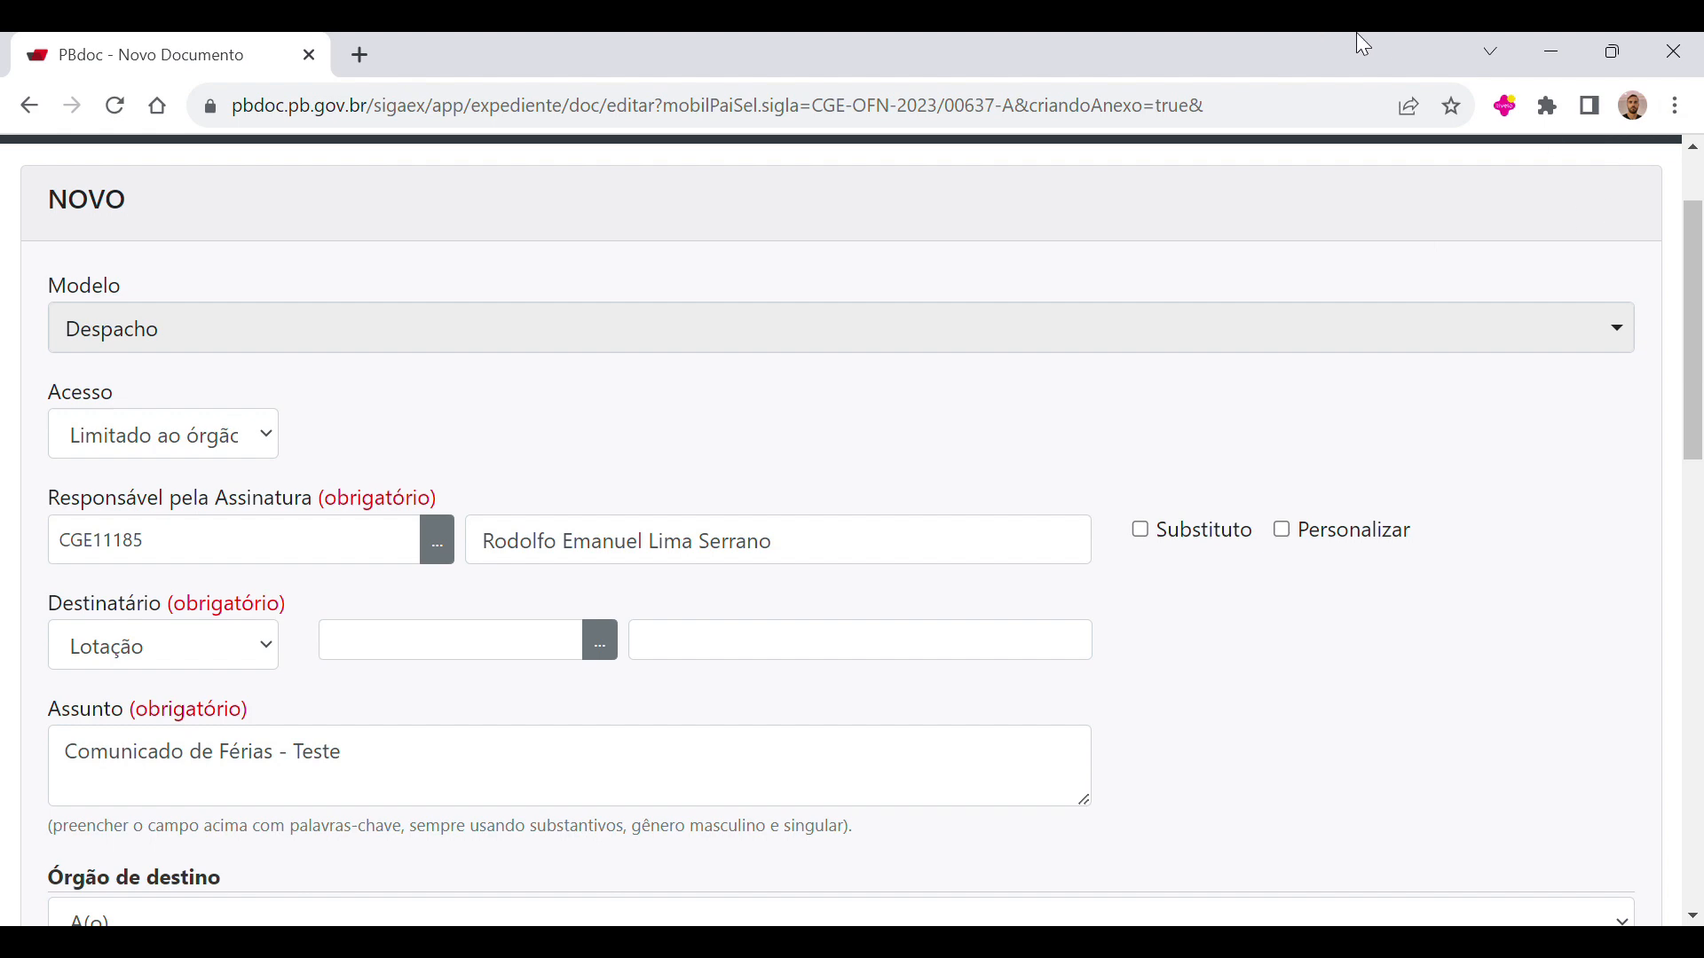
scroll(621, 354, up, 2)
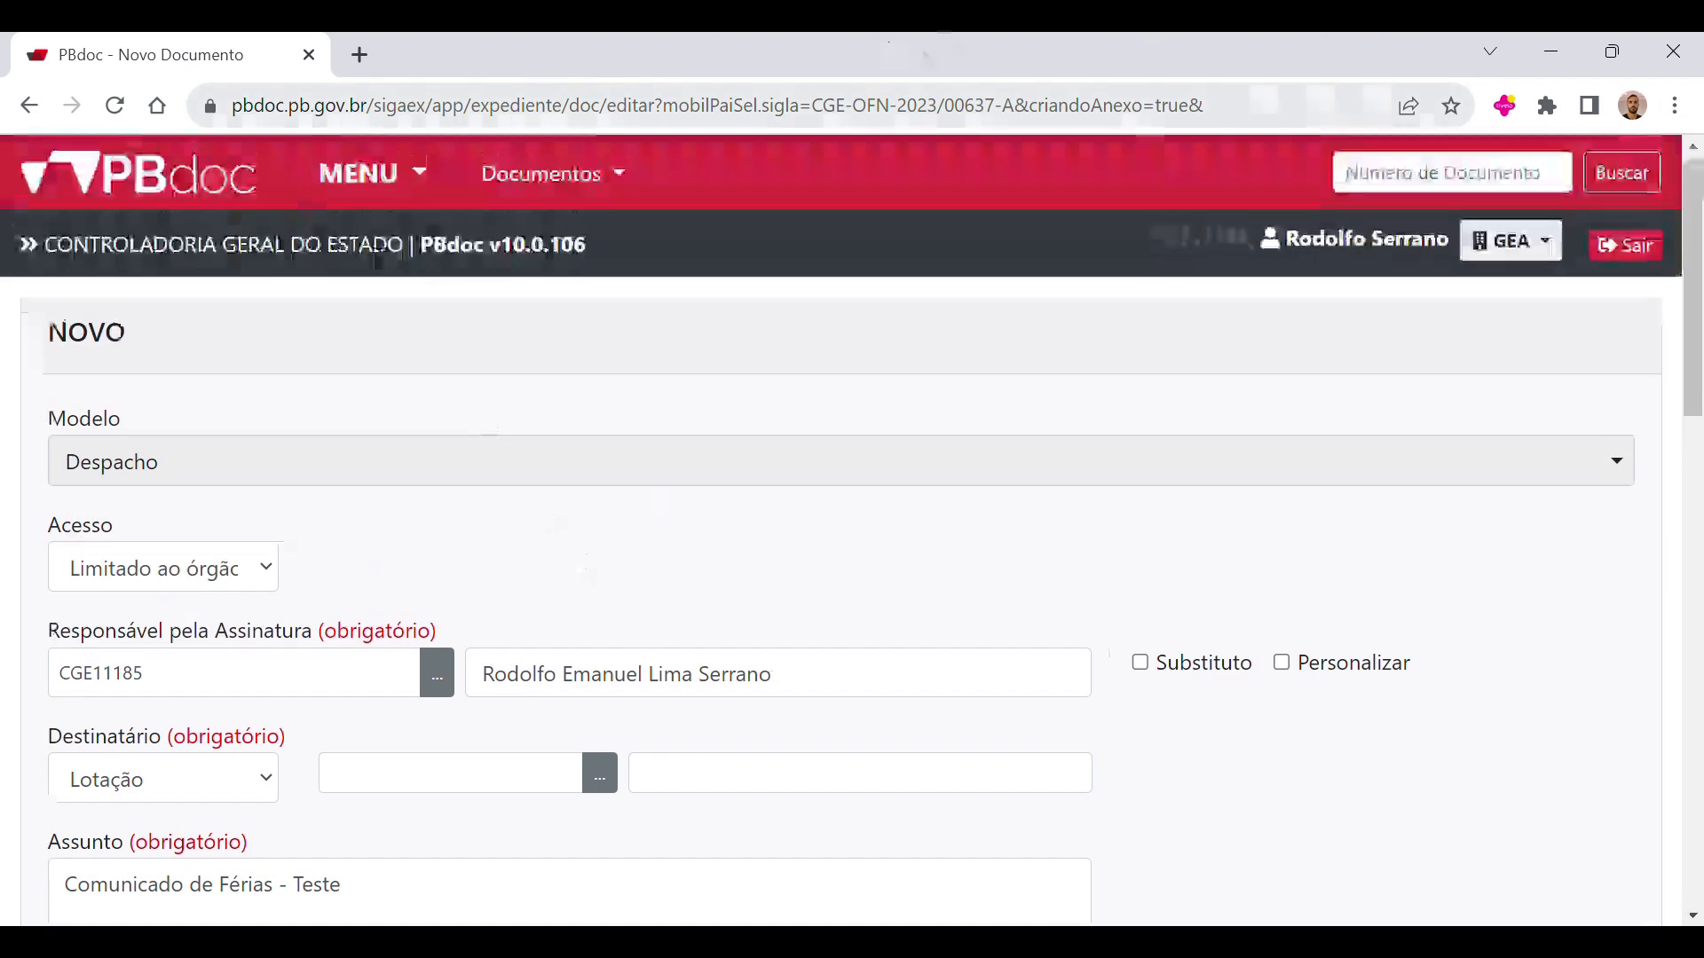
click(372, 174)
click(383, 225)
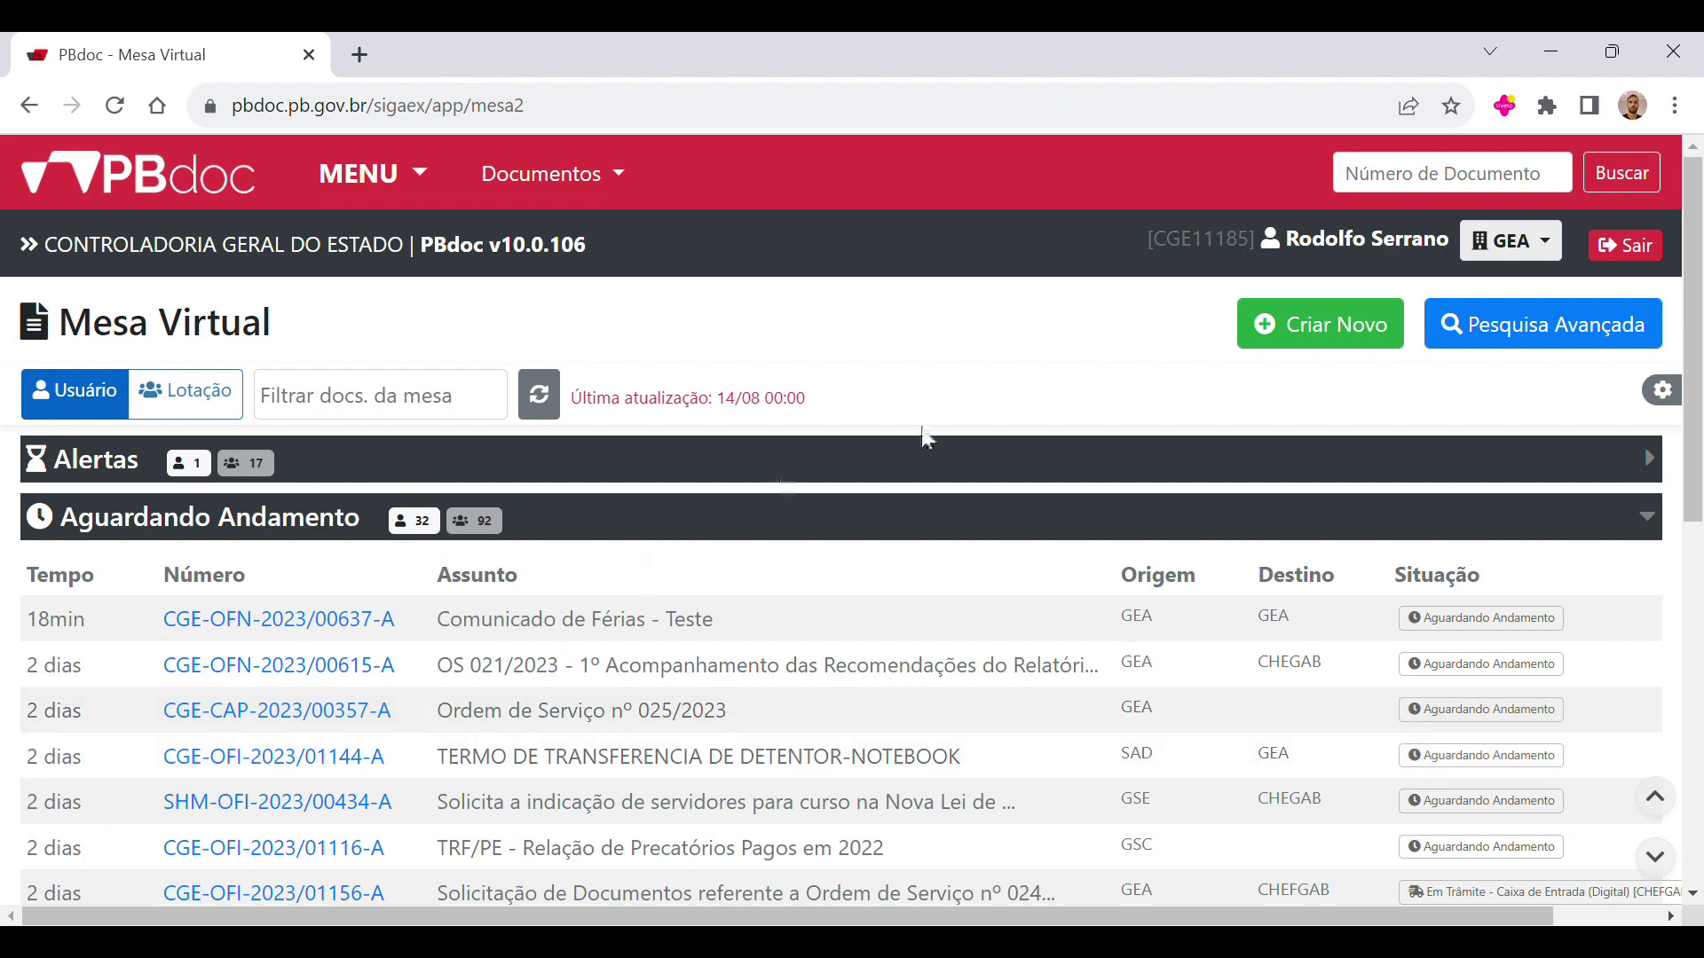
Step: Examine the list of documents in the Aguardando Andamento group of the Mesa Virtual
scroll(638, 641, down, 3)
scroll(646, 646, down, 3)
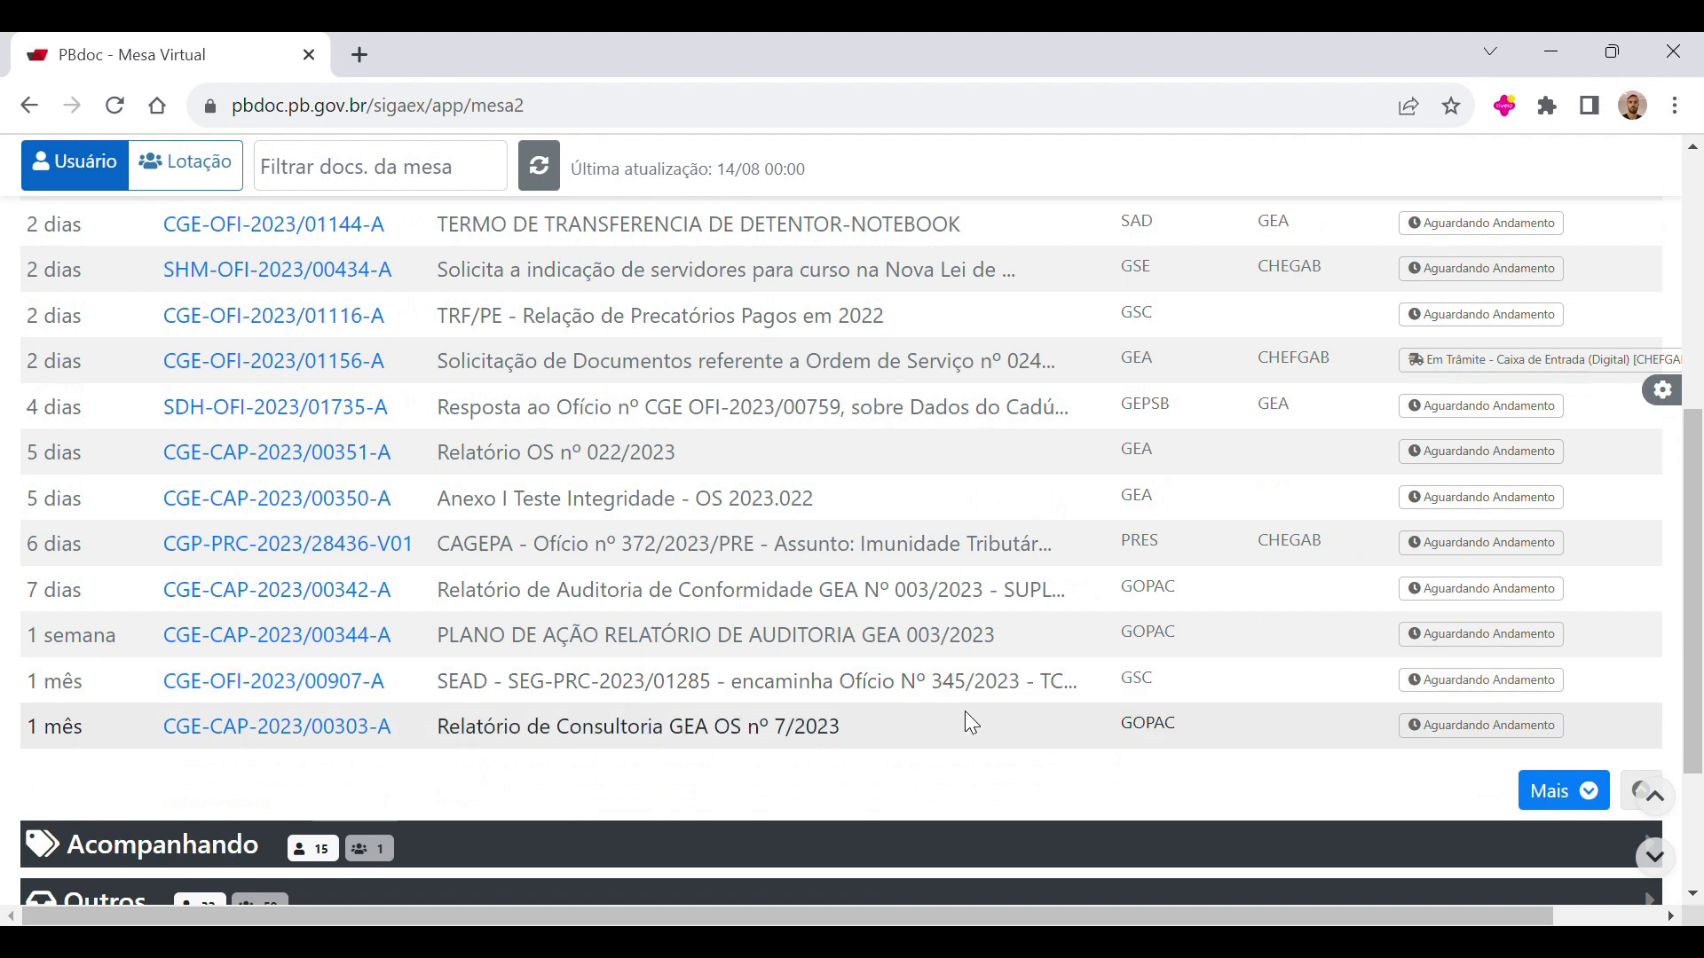
scroll(719, 702, up, 7)
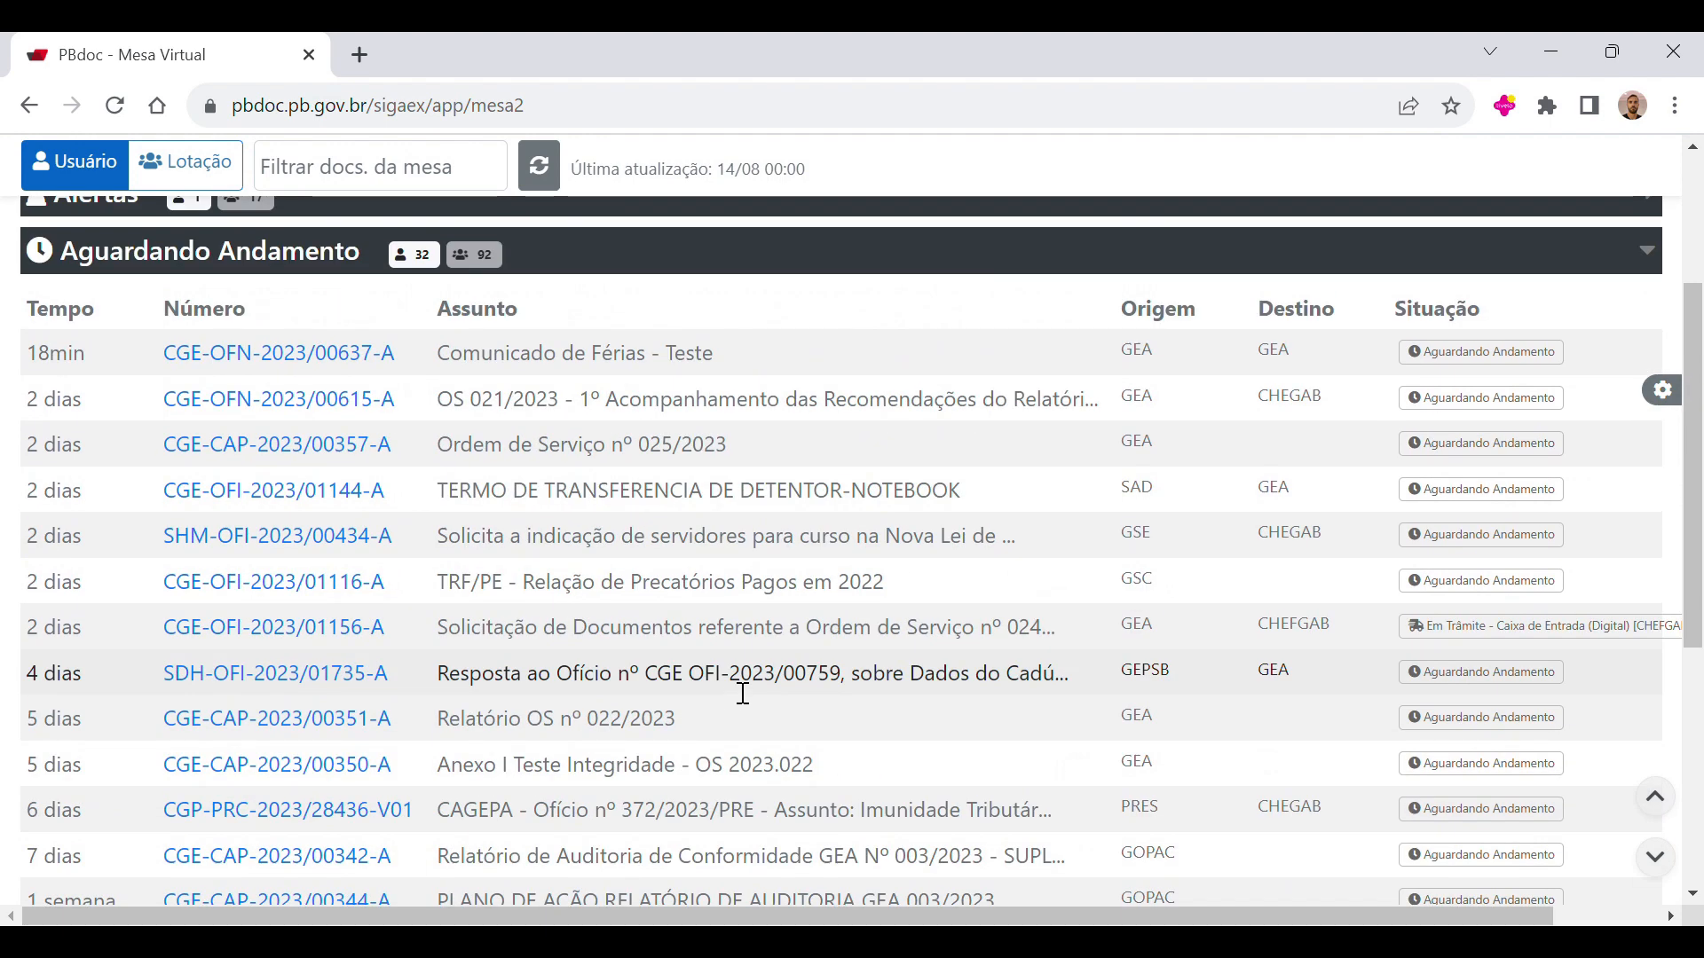
scroll(726, 689, down, 1)
scroll(791, 578, down, 1)
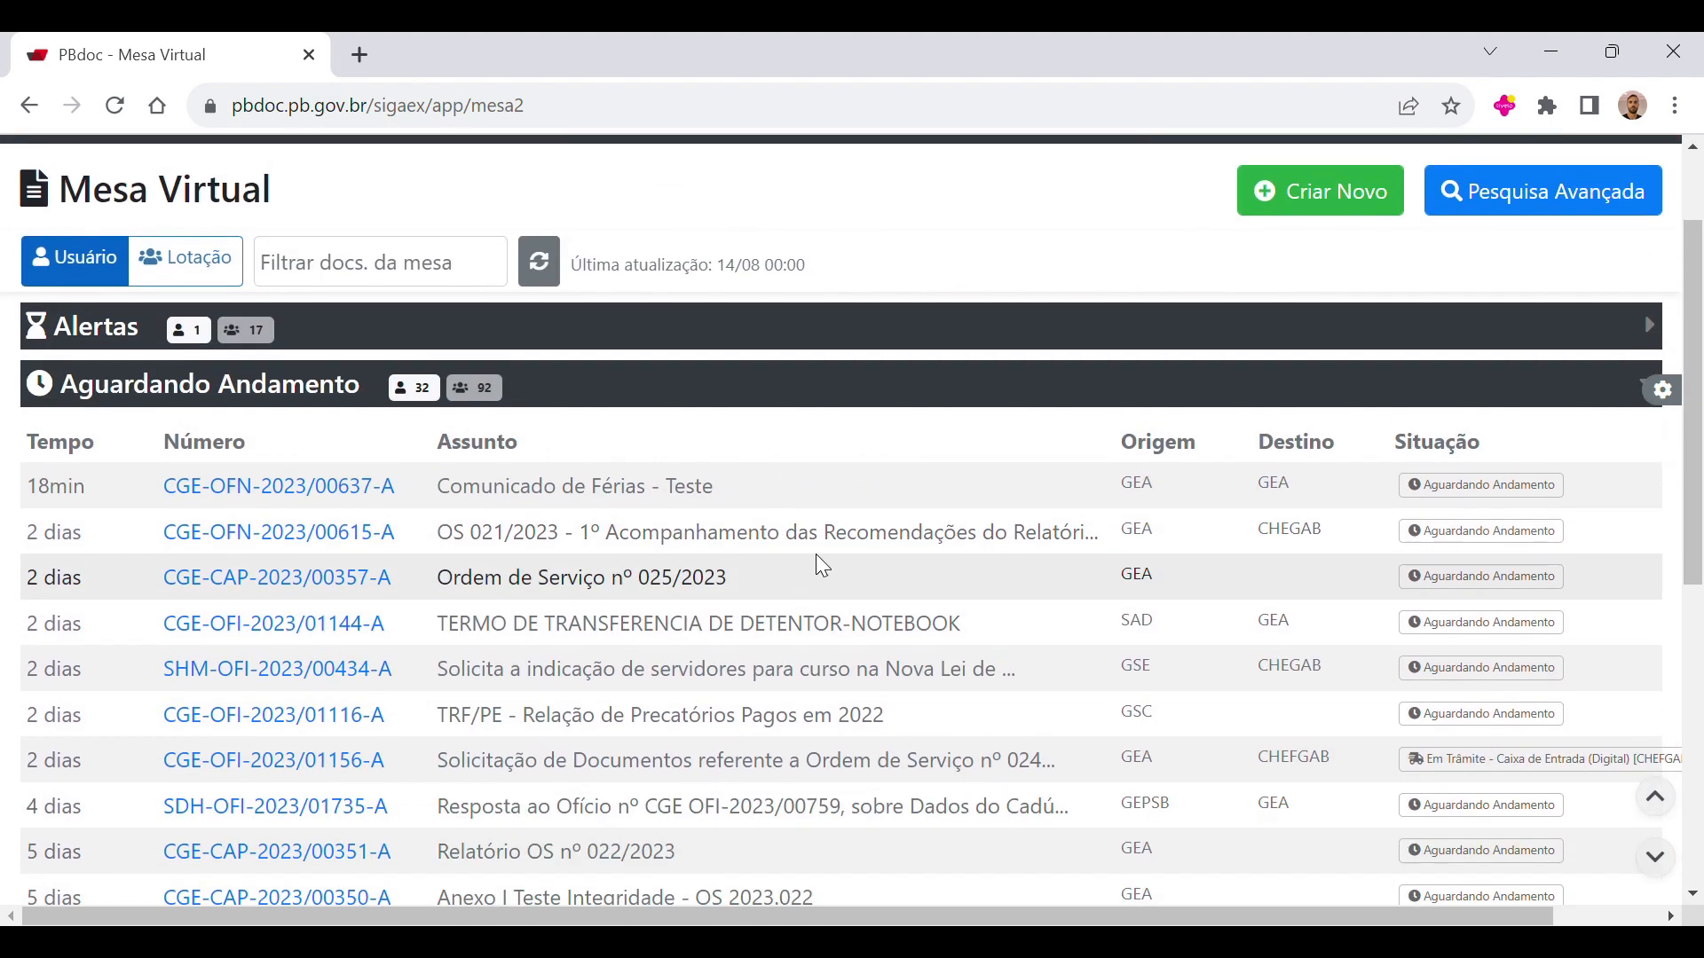
scroll(763, 517, up, 2)
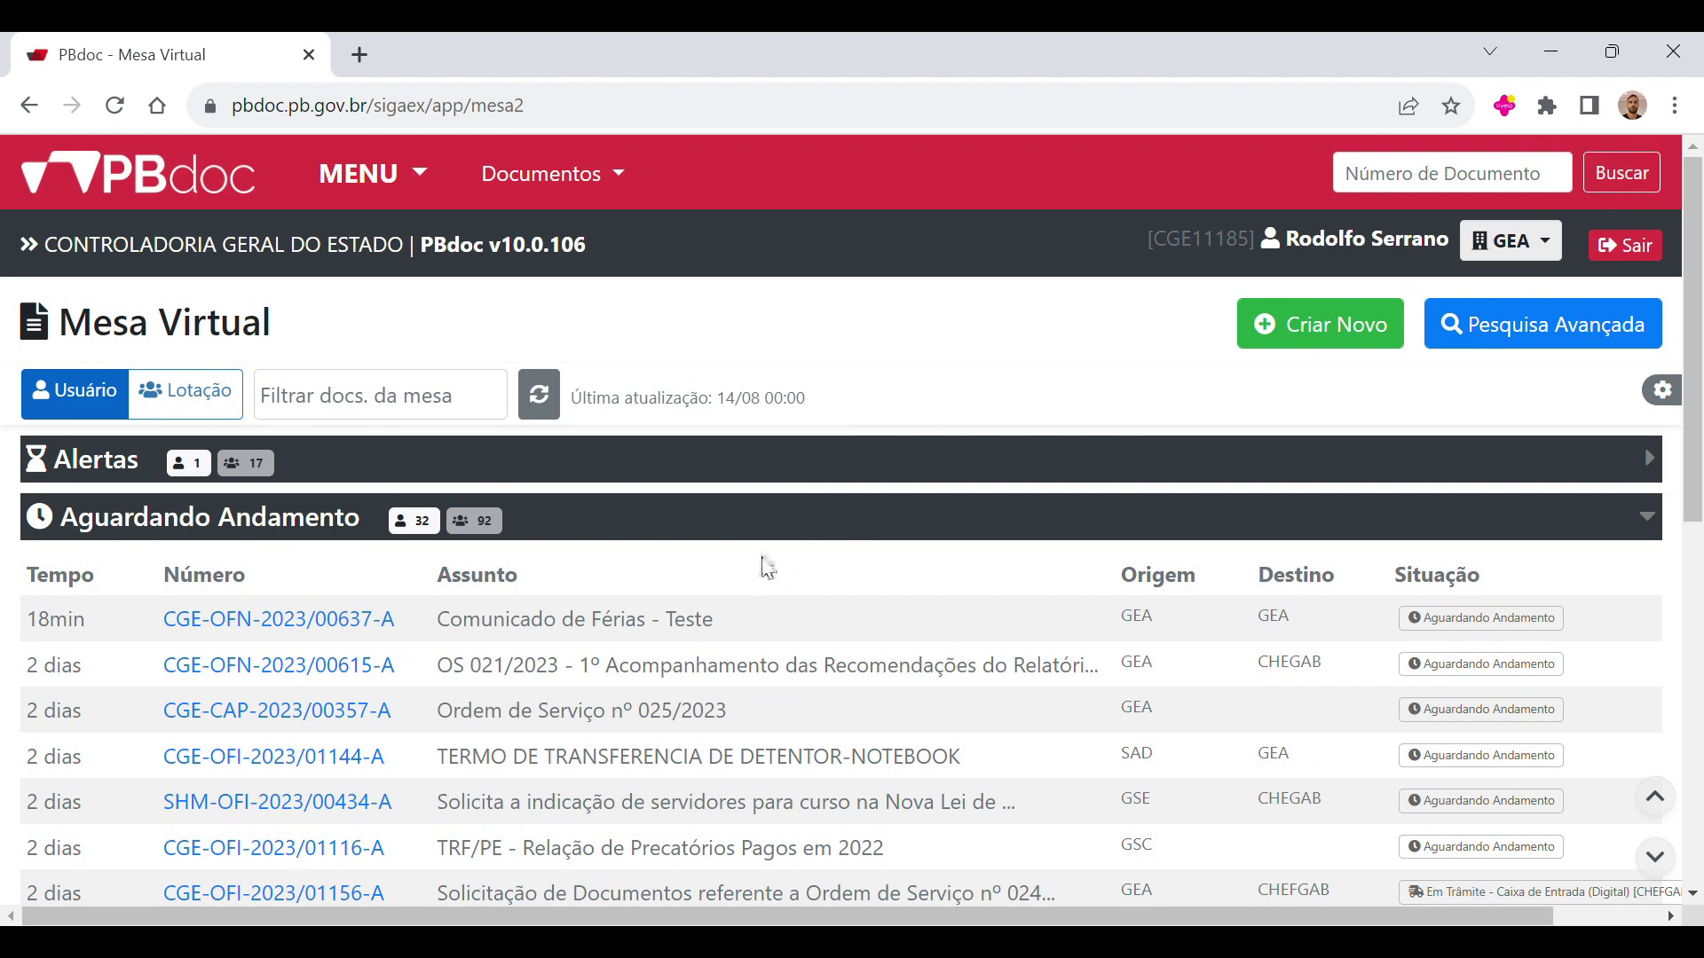
scroll(843, 595, down, 3)
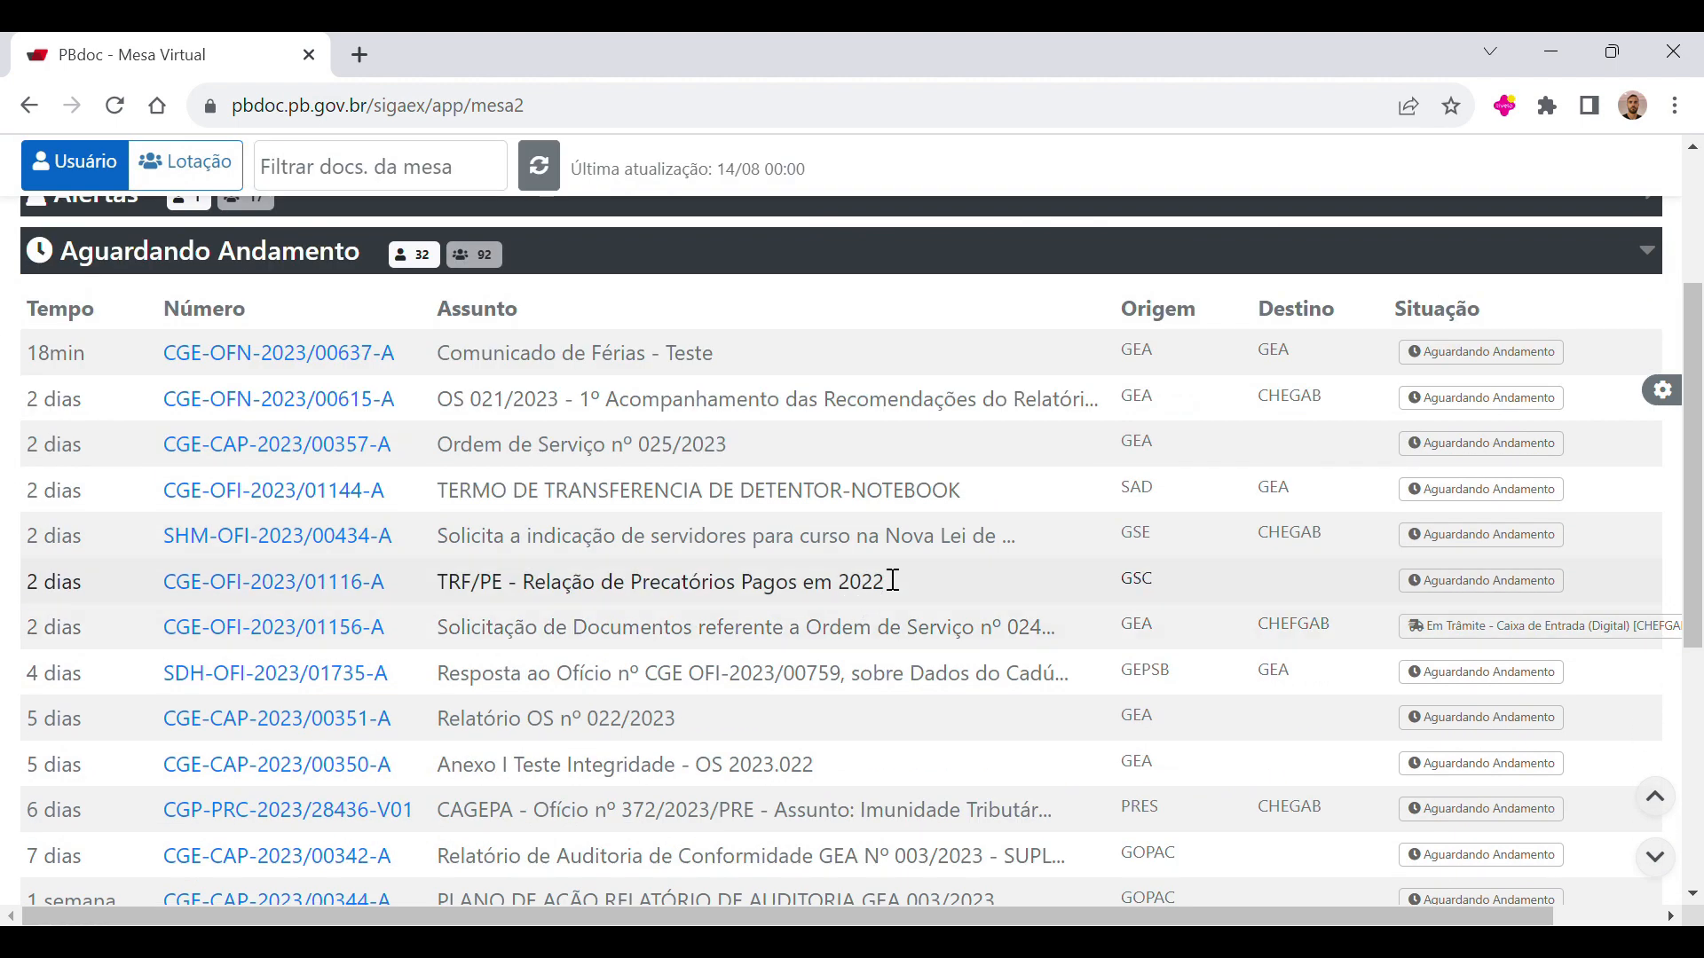
scroll(773, 674, up, 3)
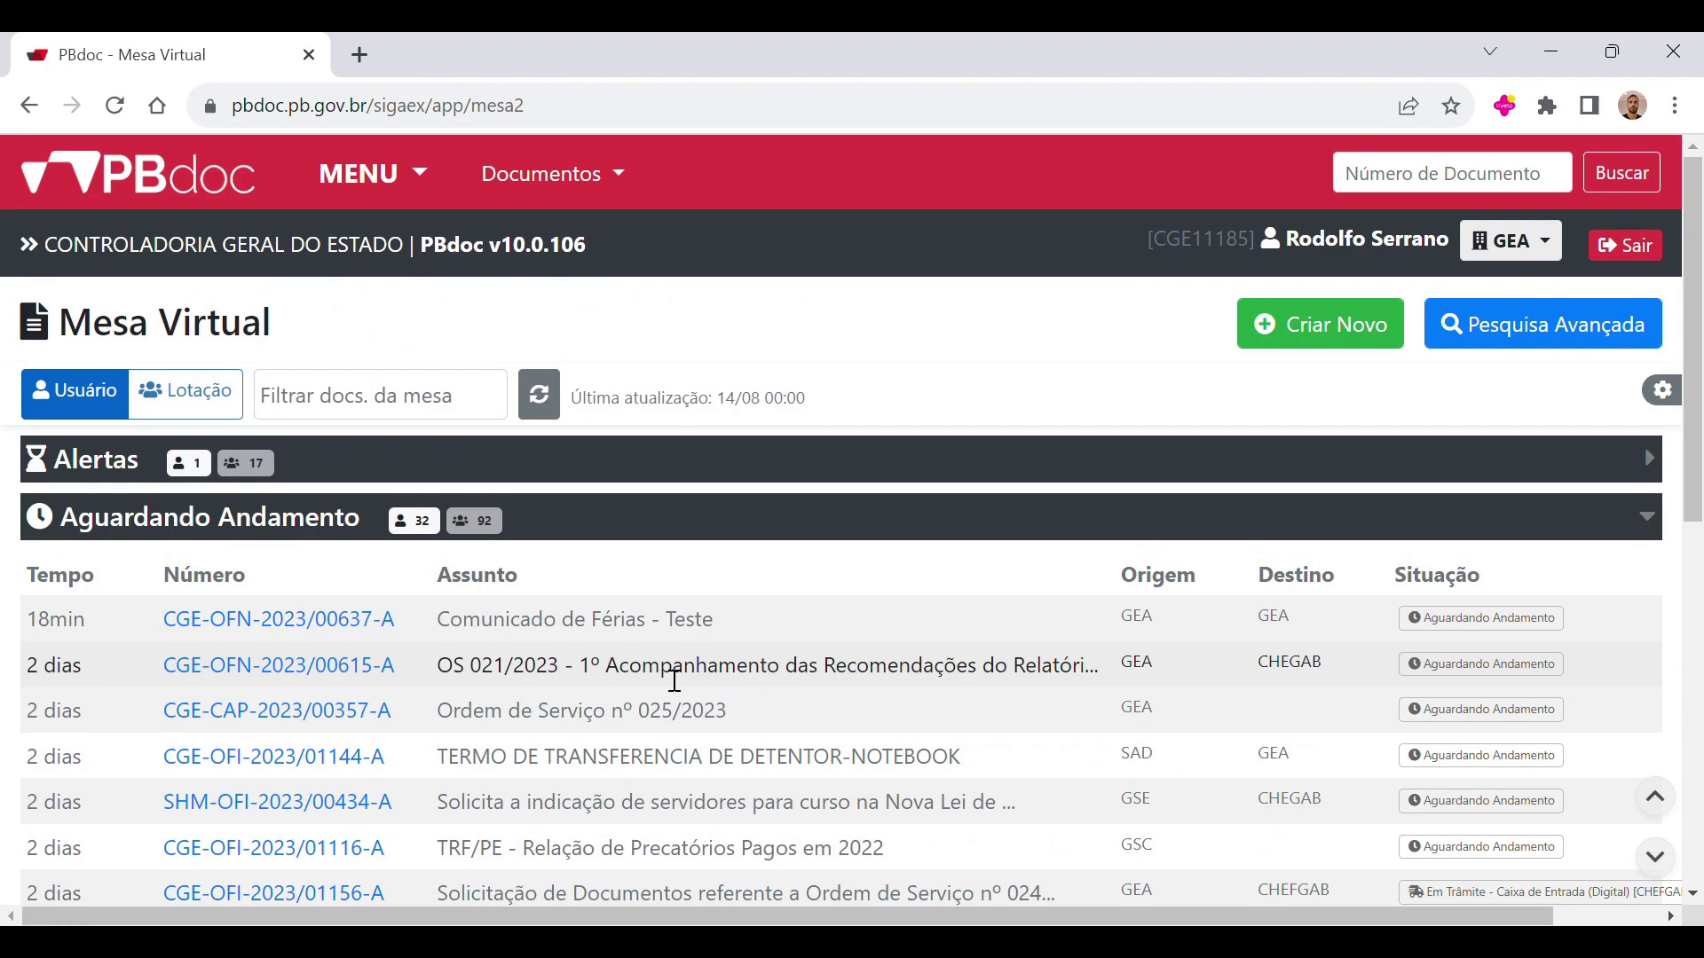